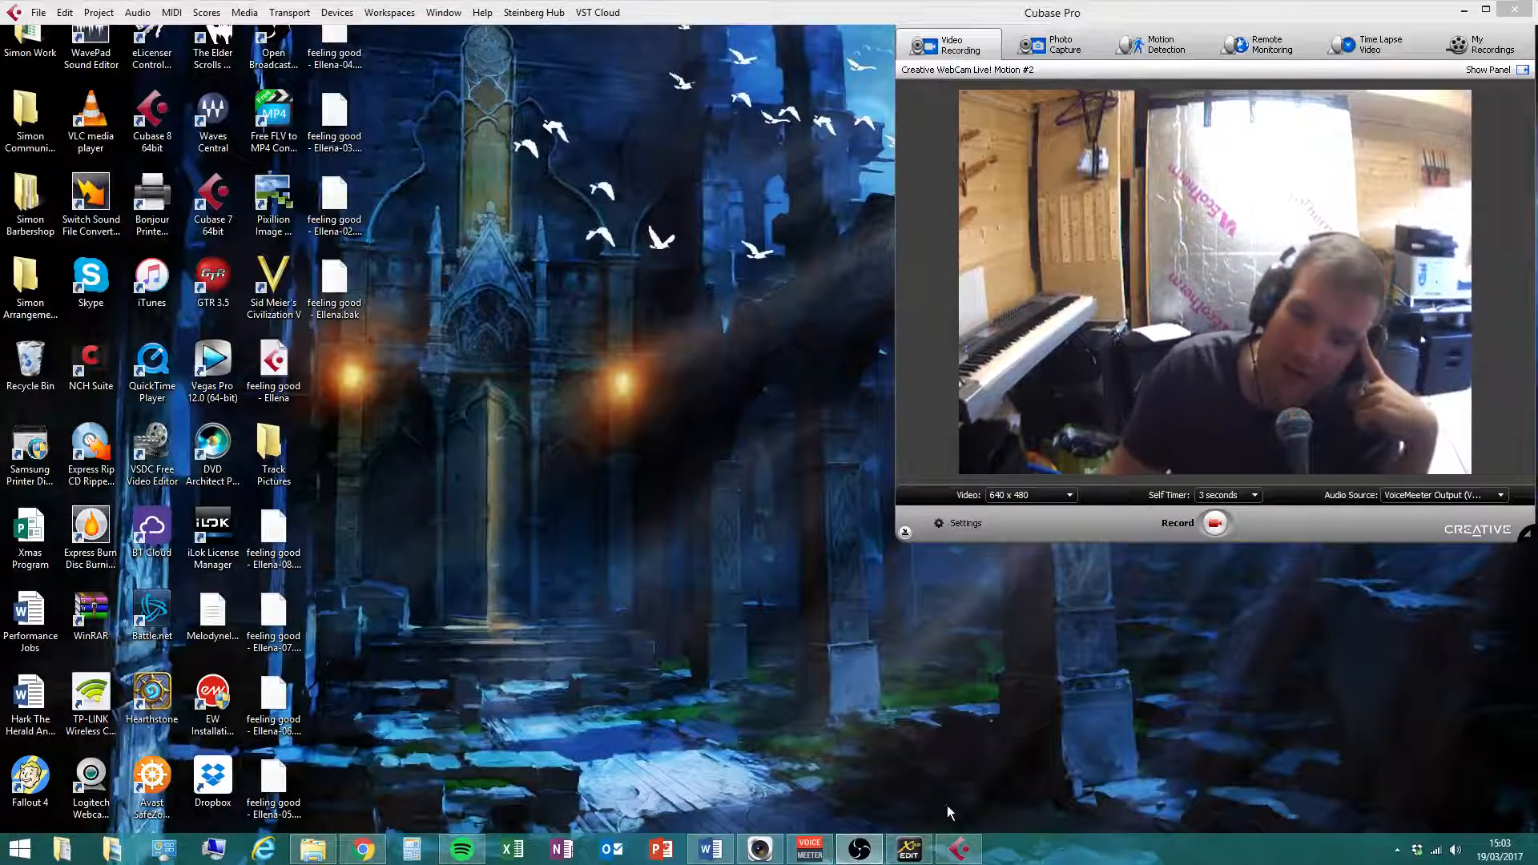
# - Switch to the News Theme 200317 project in Cubase and select the Drums track
pyautogui.click(959, 849)
pyautogui.click(1214, 324)
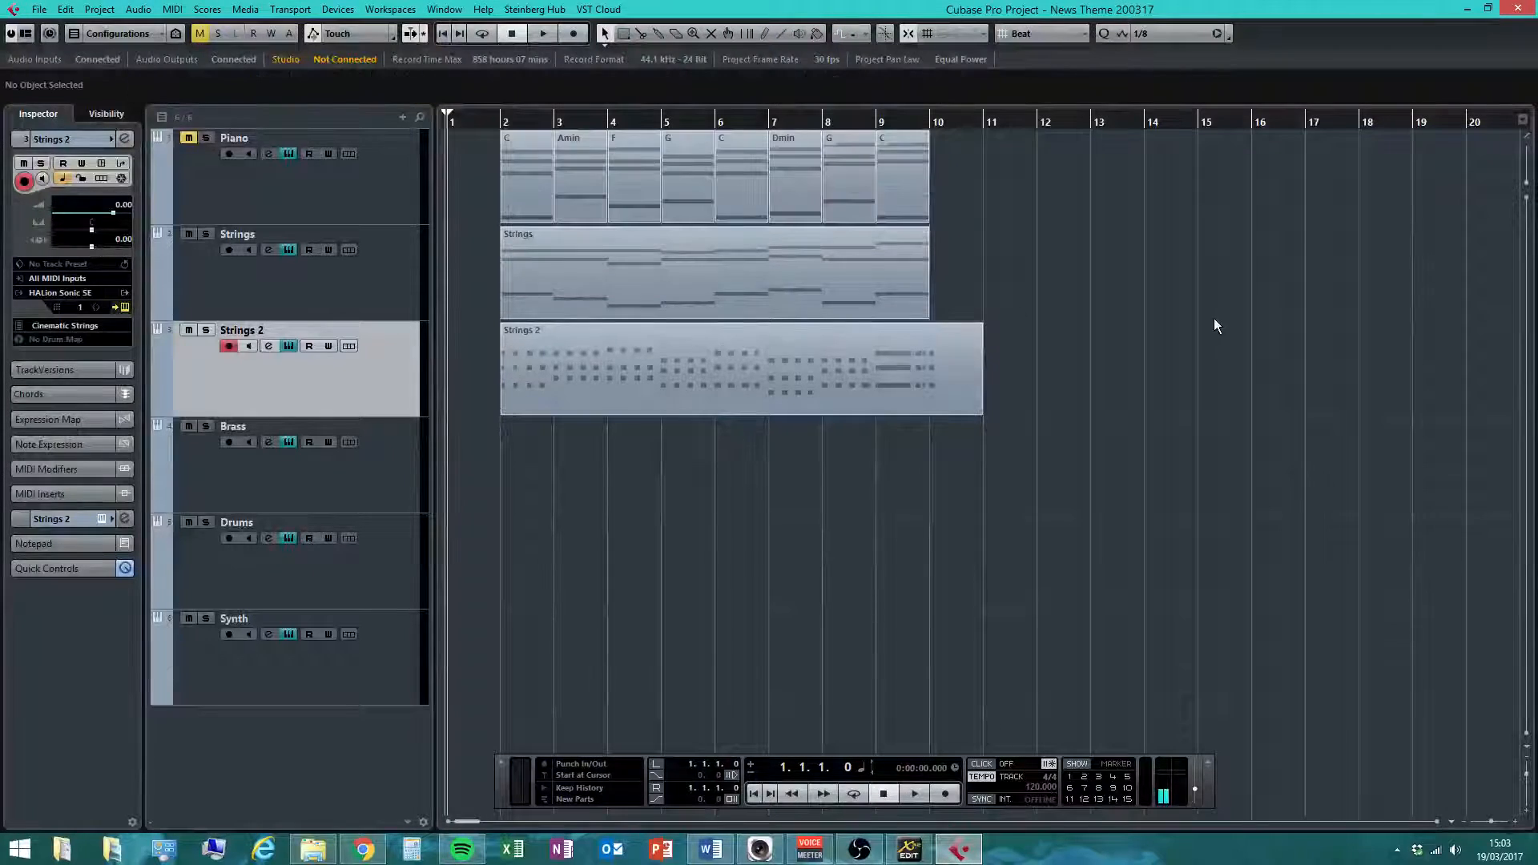
pyautogui.click(38, 9)
pyautogui.click(811, 513)
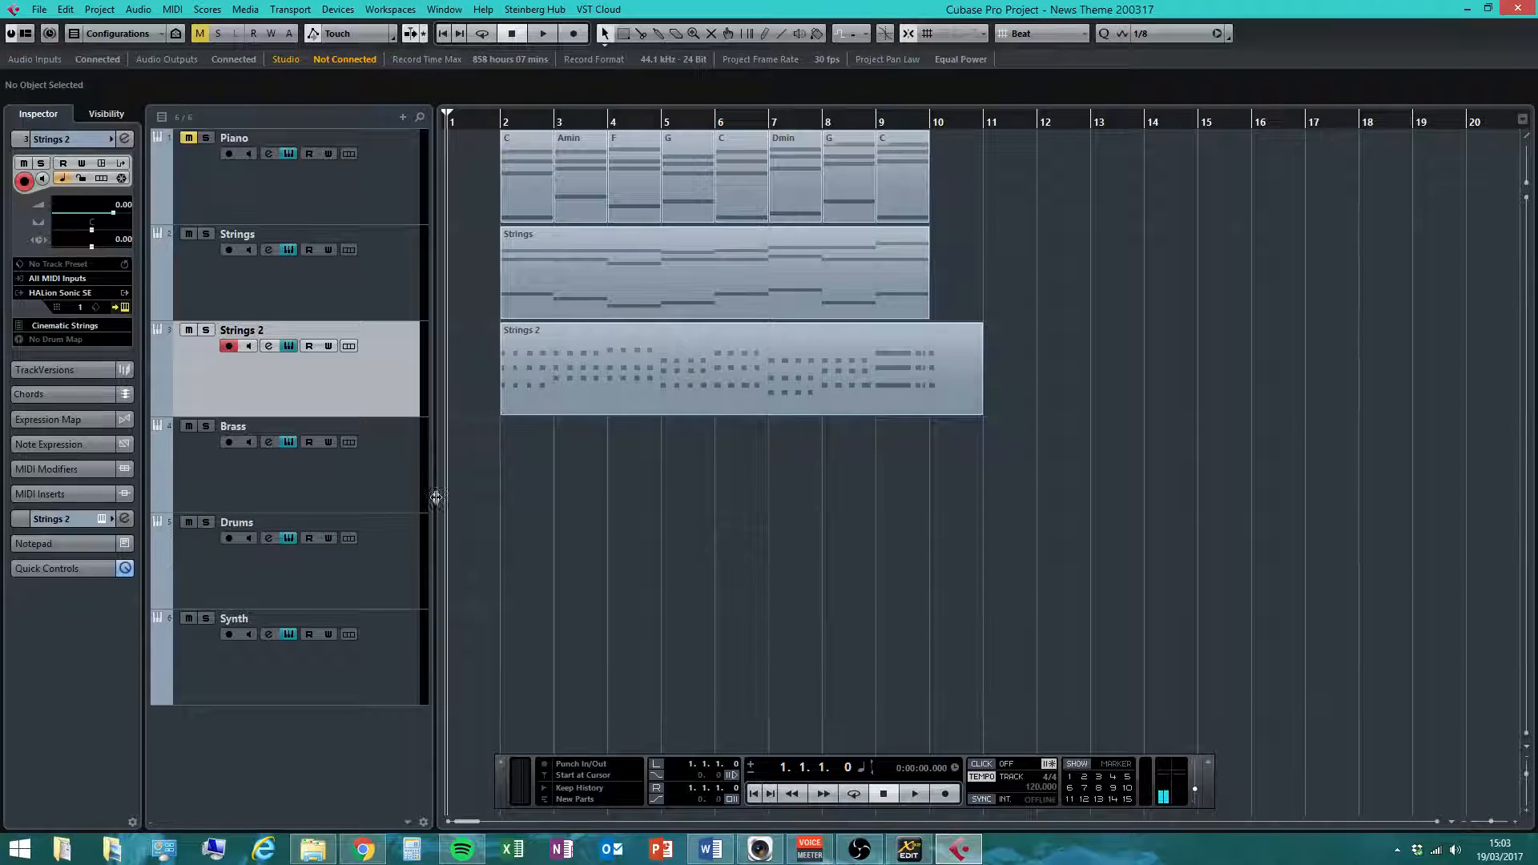
pyautogui.click(884, 797)
pyautogui.click(396, 590)
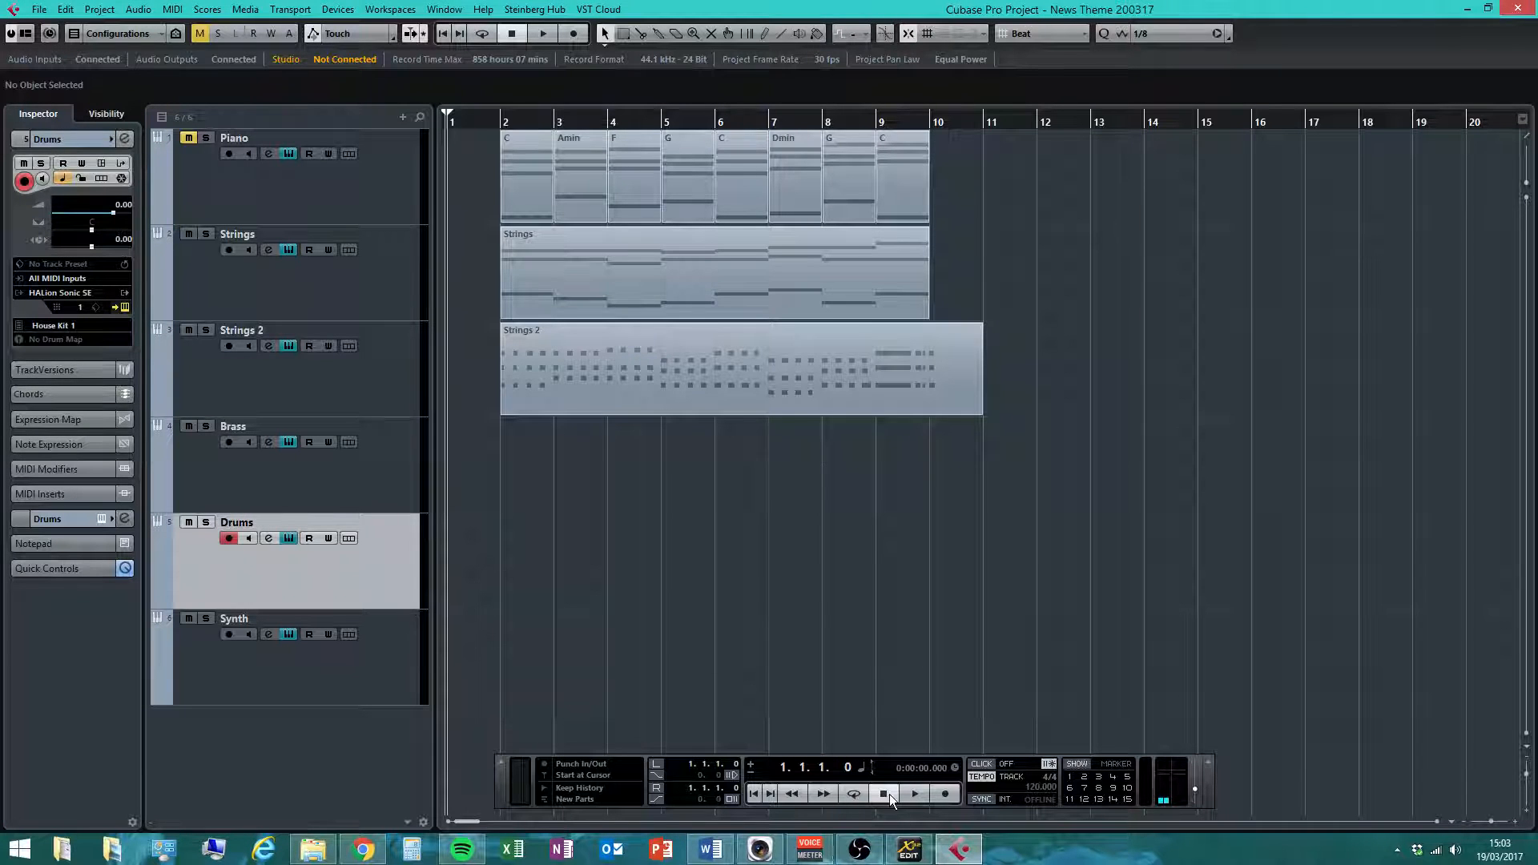
# - Play the arrangement from bar 2 through the end of the string parts and stop playback
pyautogui.click(494, 118)
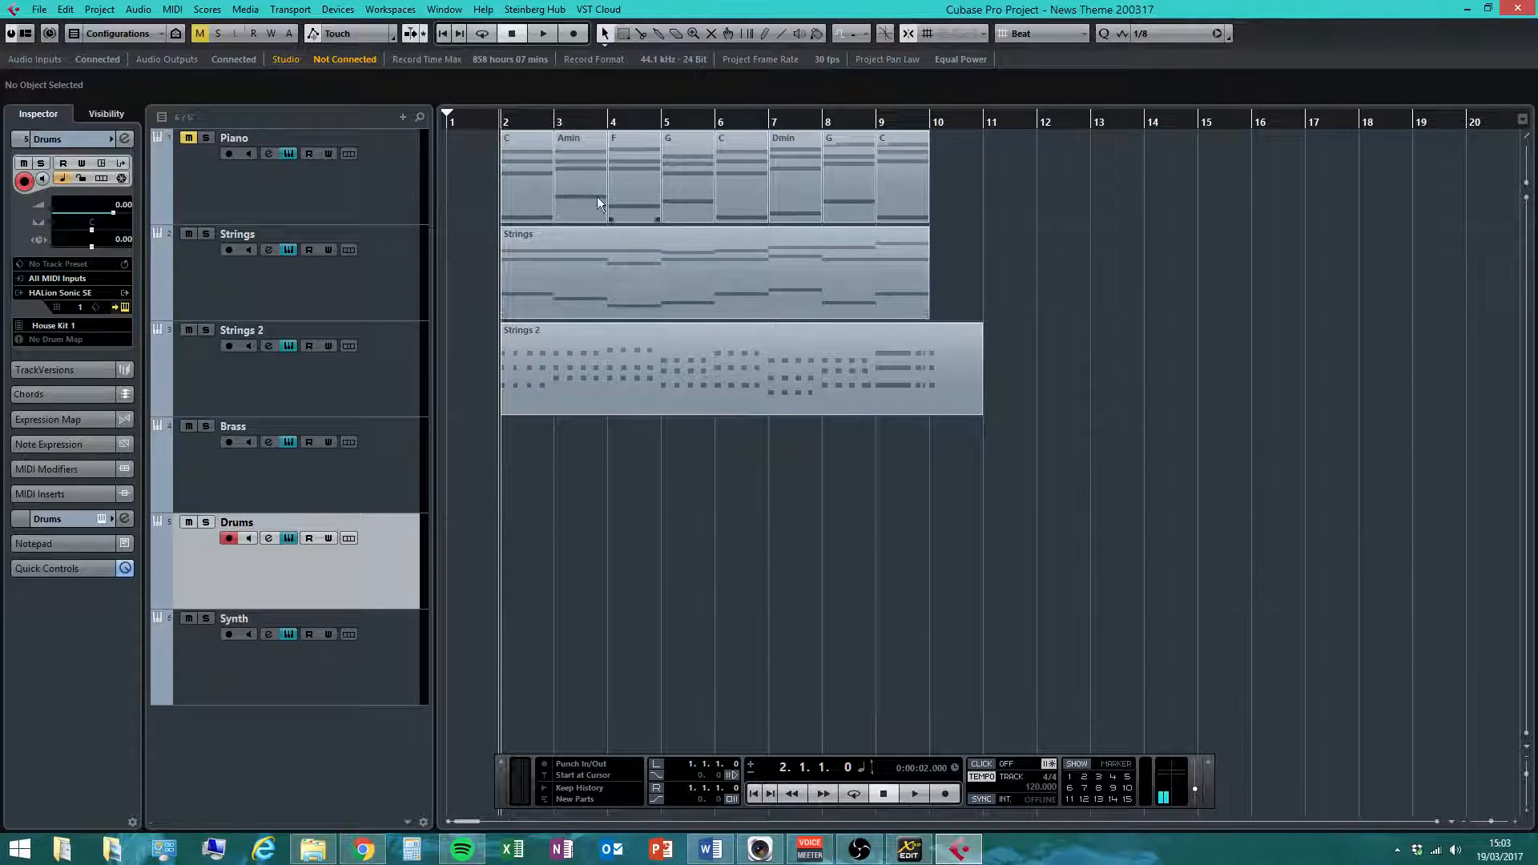
pyautogui.click(914, 793)
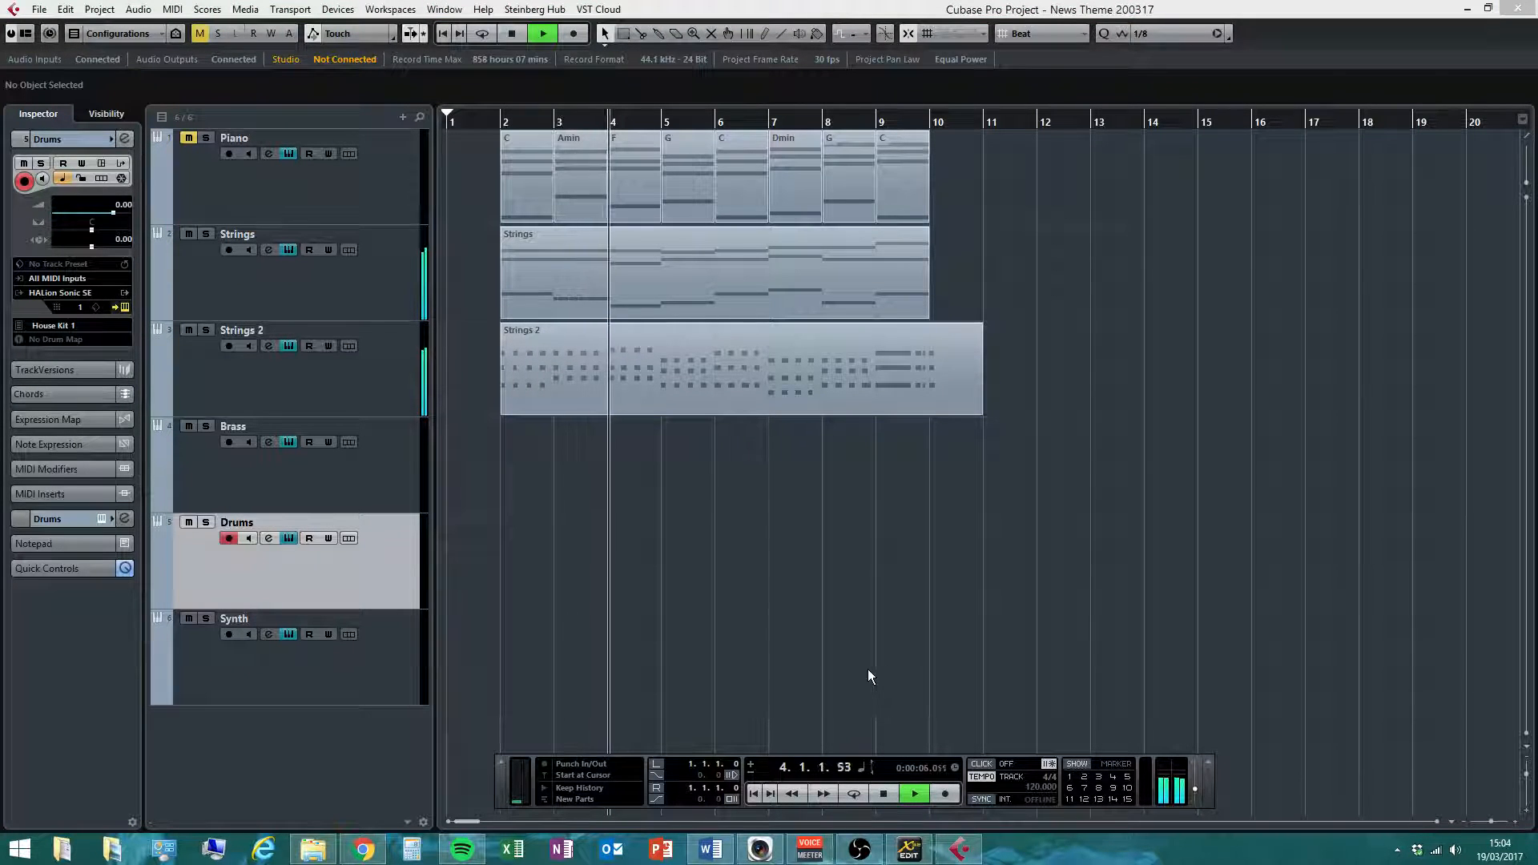
pyautogui.click(1194, 789)
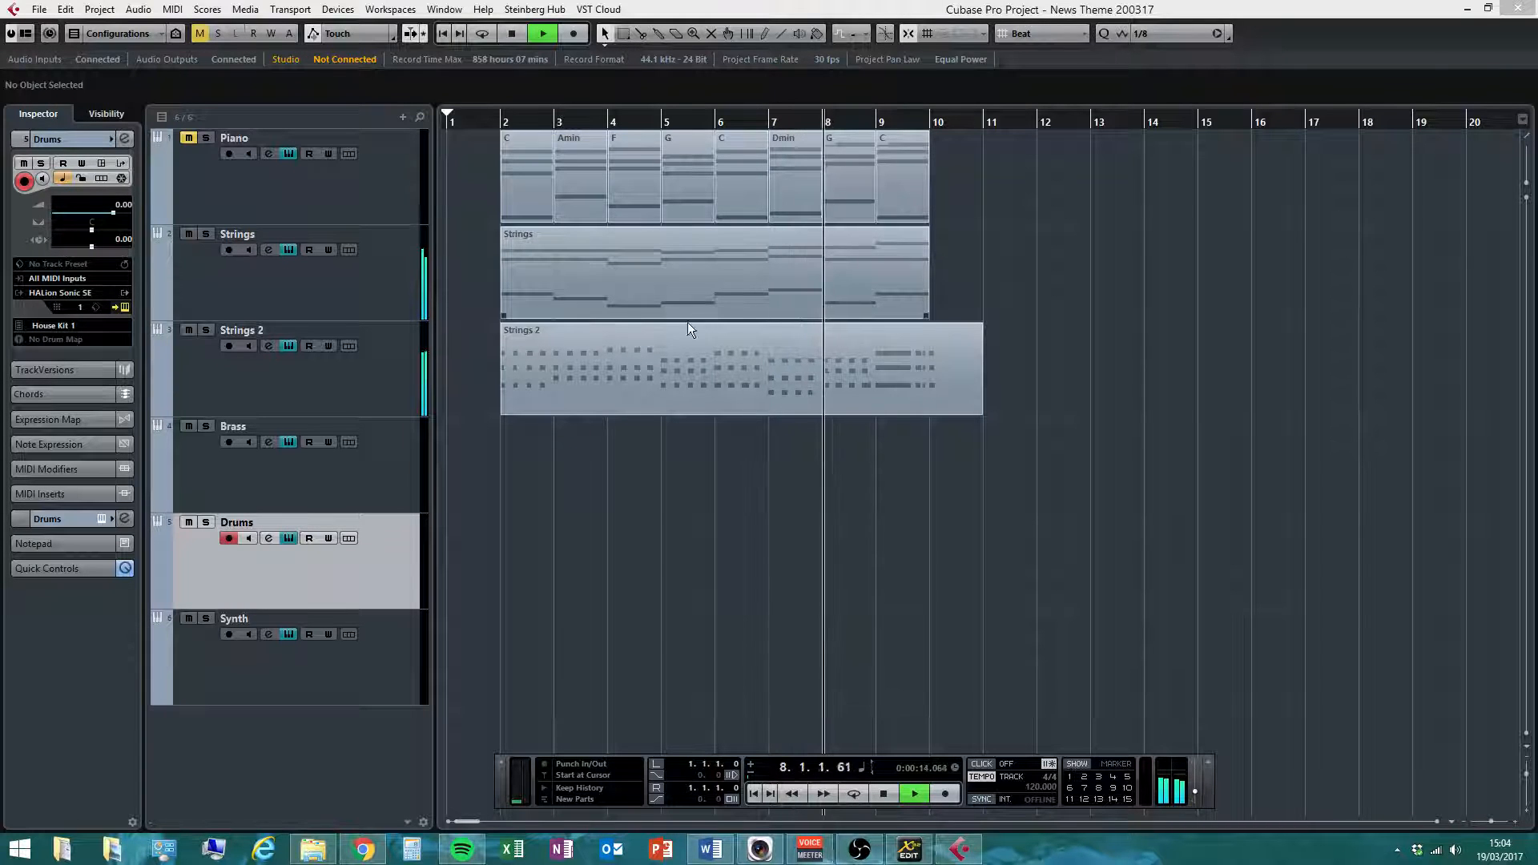
pyautogui.click(329, 295)
pyautogui.click(338, 365)
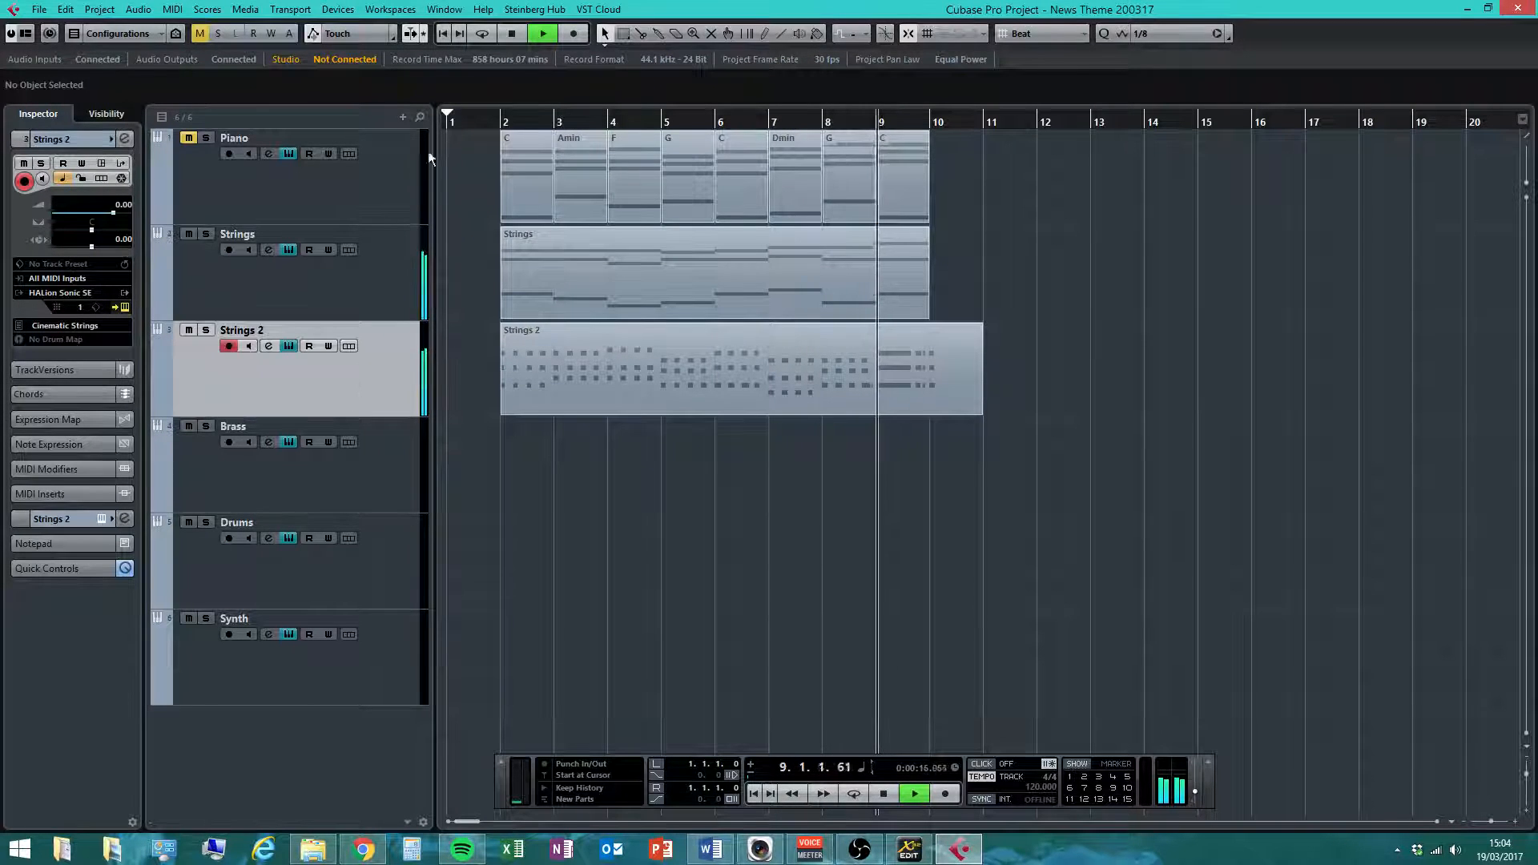
pyautogui.click(517, 38)
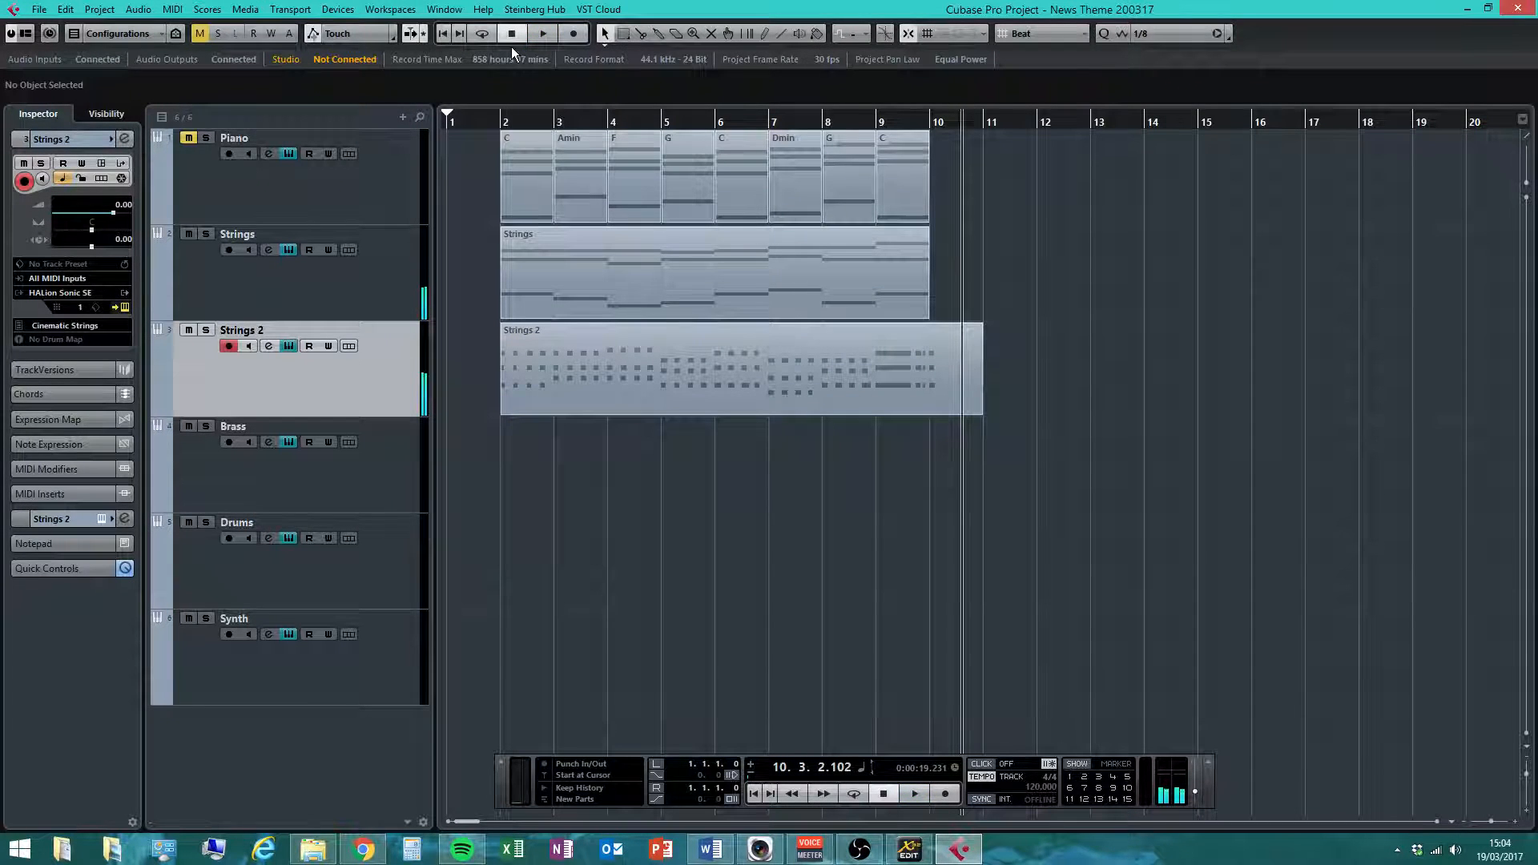
# - Check the range for the drum part on the Drums track by placing the playhead at bar 2 and bar 10
pyautogui.click(390, 540)
pyautogui.click(450, 122)
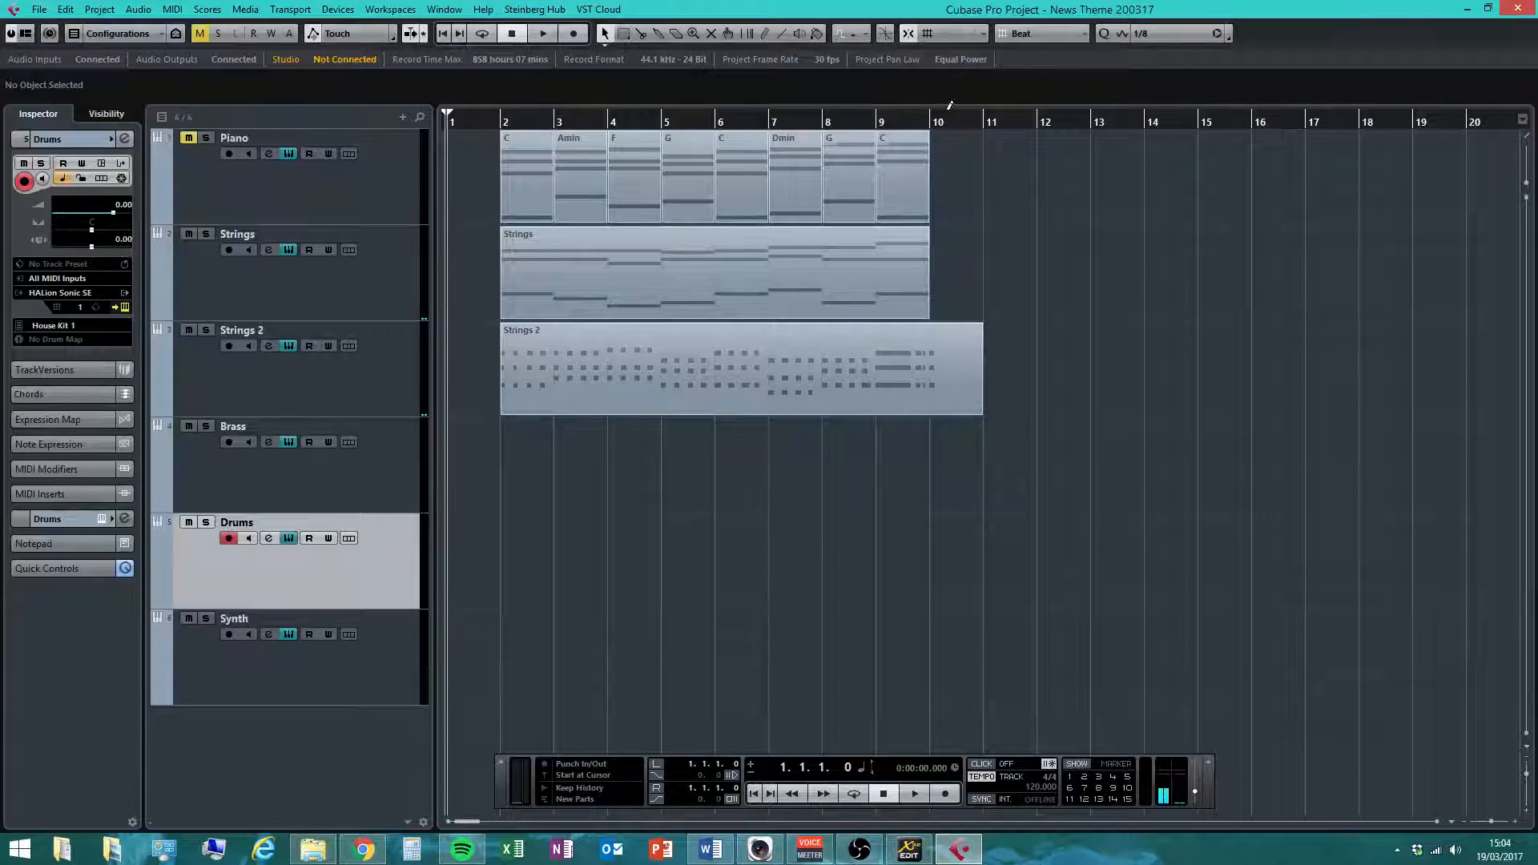
pyautogui.click(905, 122)
pyautogui.click(885, 795)
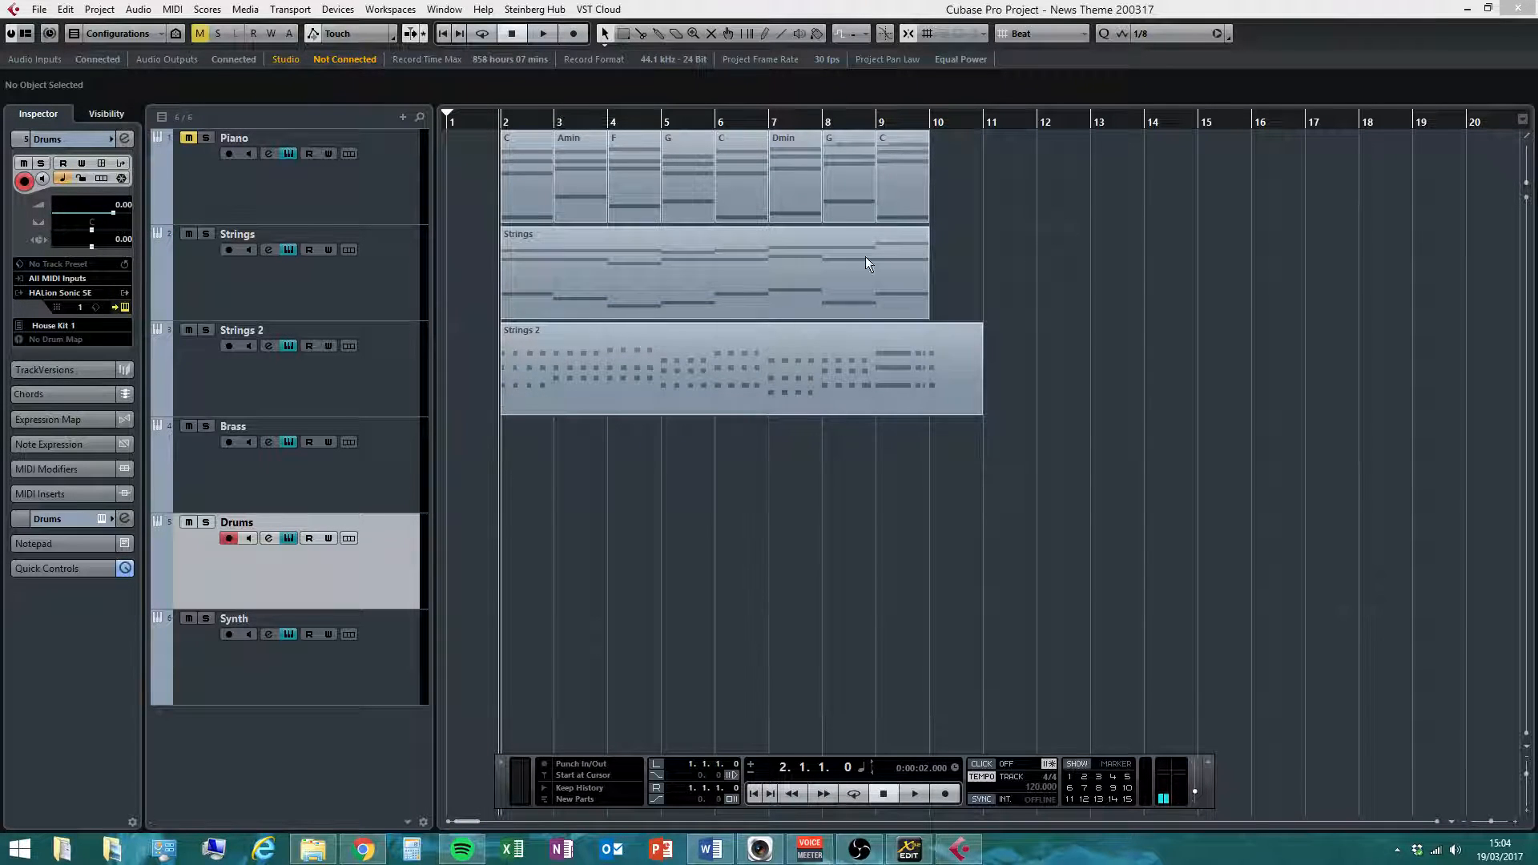
pyautogui.click(929, 123)
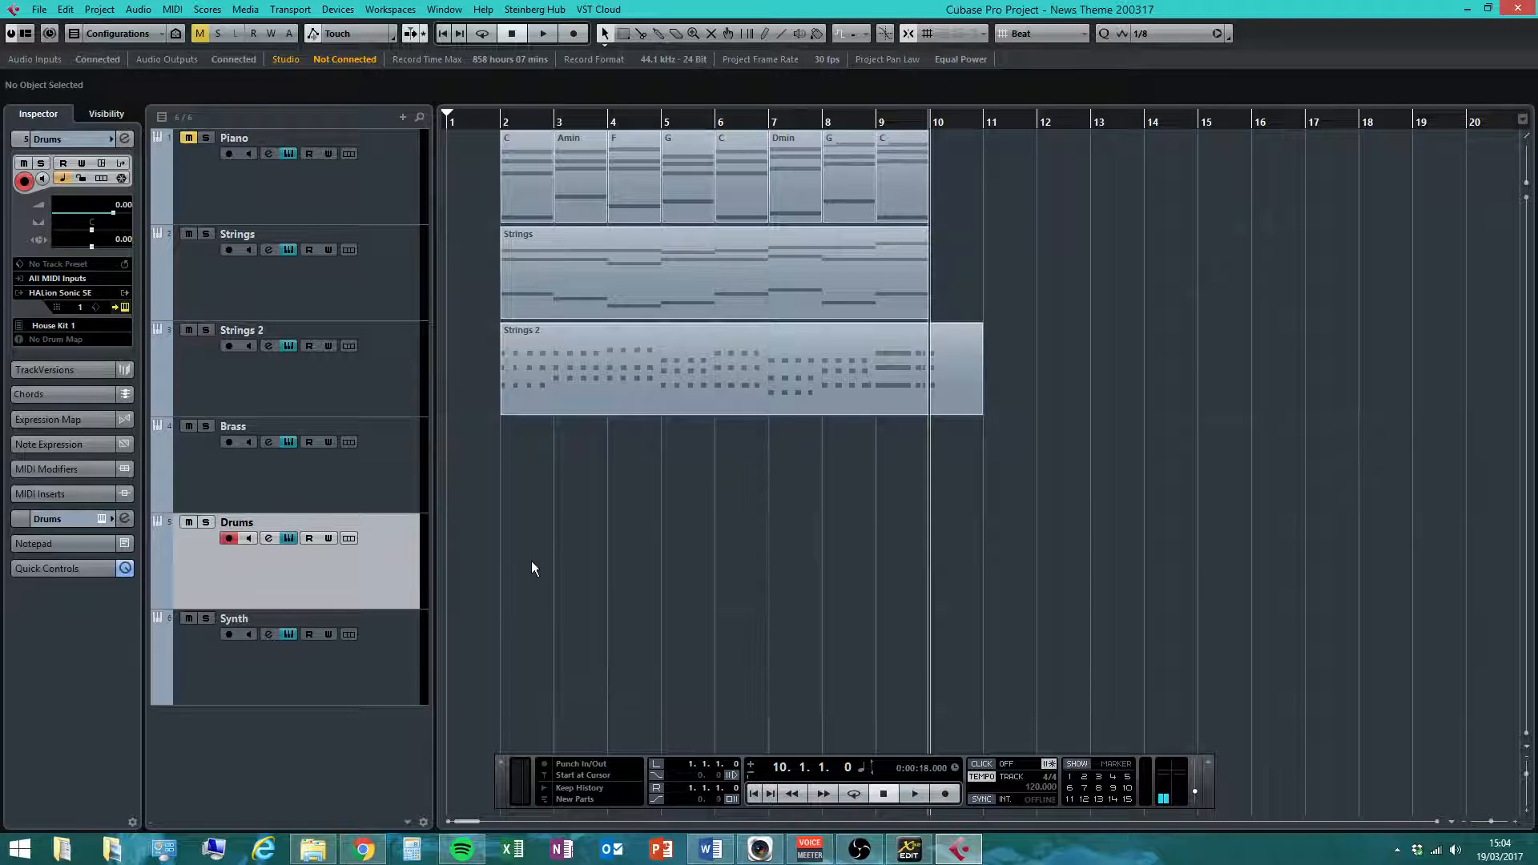
# - Select the Drums track and return the playhead to the start of the project
pyautogui.click(325, 485)
pyautogui.click(355, 599)
pyautogui.click(753, 793)
pyautogui.moveTo(469, 123); pyautogui.dragTo(390, 132)
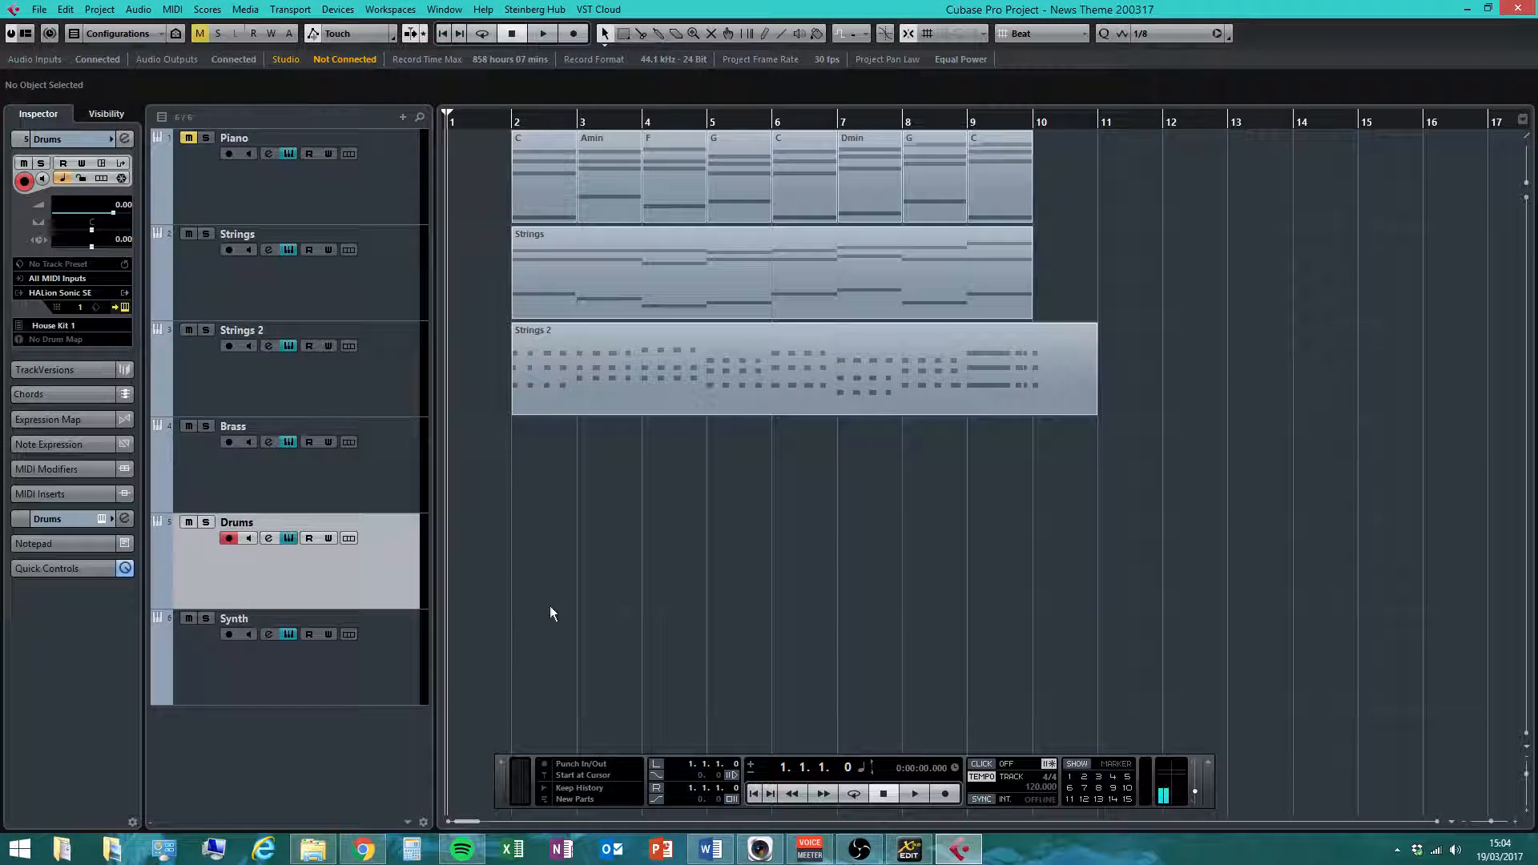
pyautogui.rightClick(485, 588)
pyautogui.click(492, 589)
pyautogui.rightClick(496, 589)
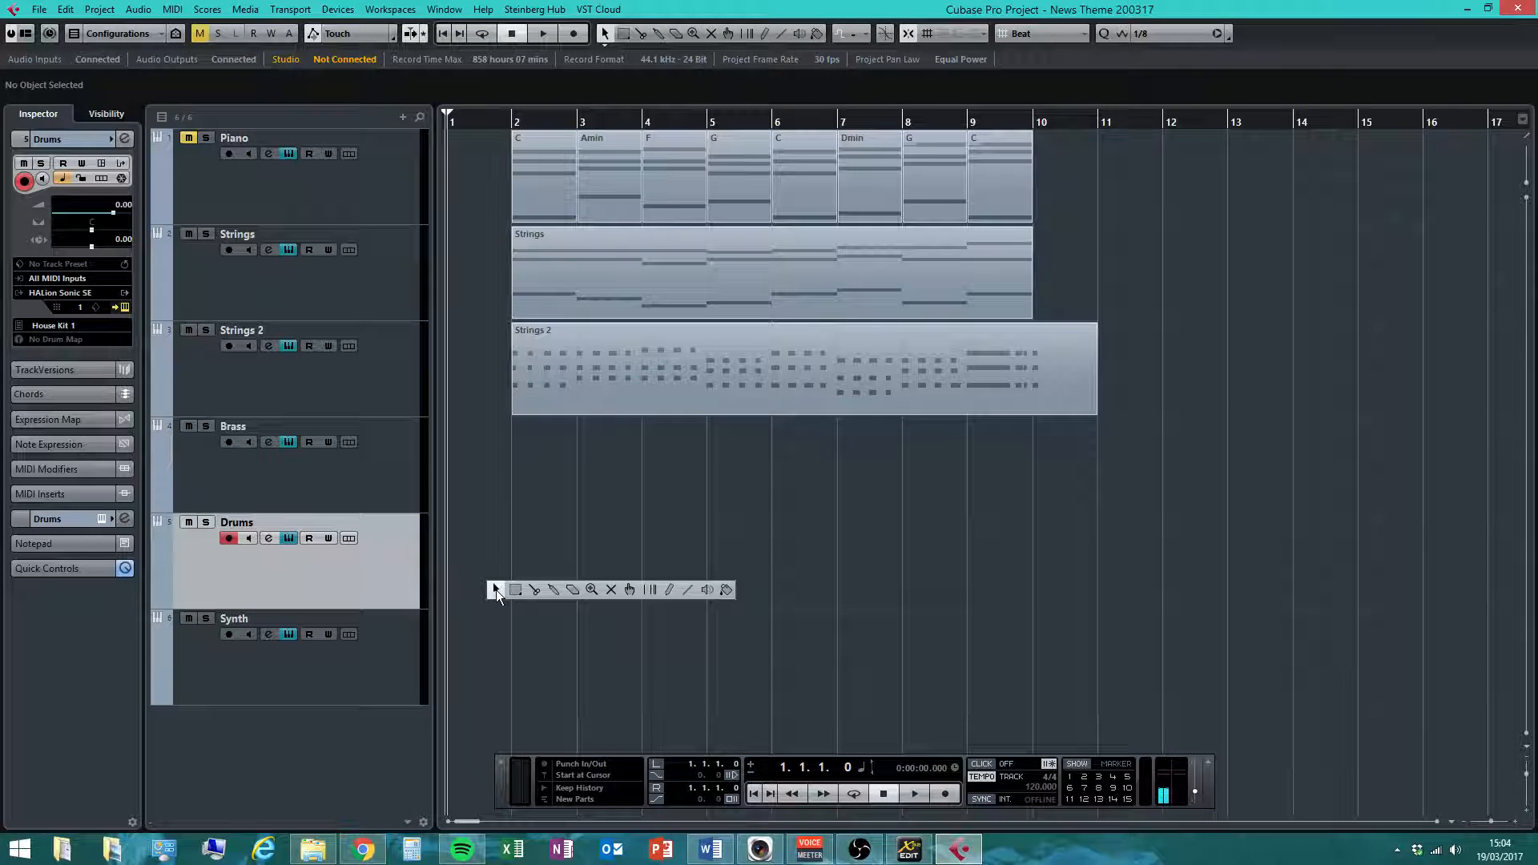
pyautogui.click(666, 590)
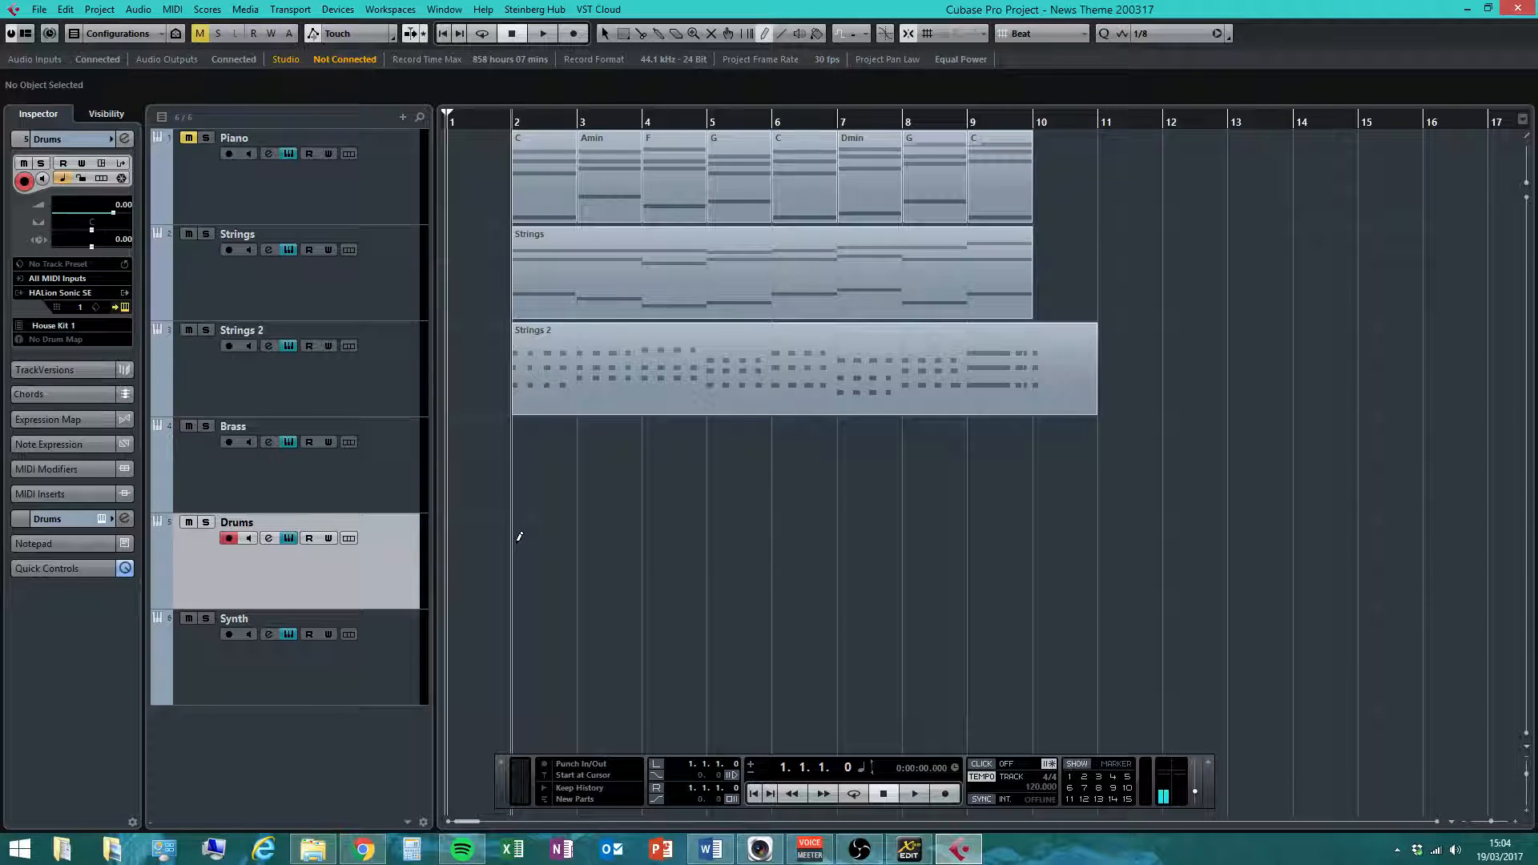
pyautogui.press('1')
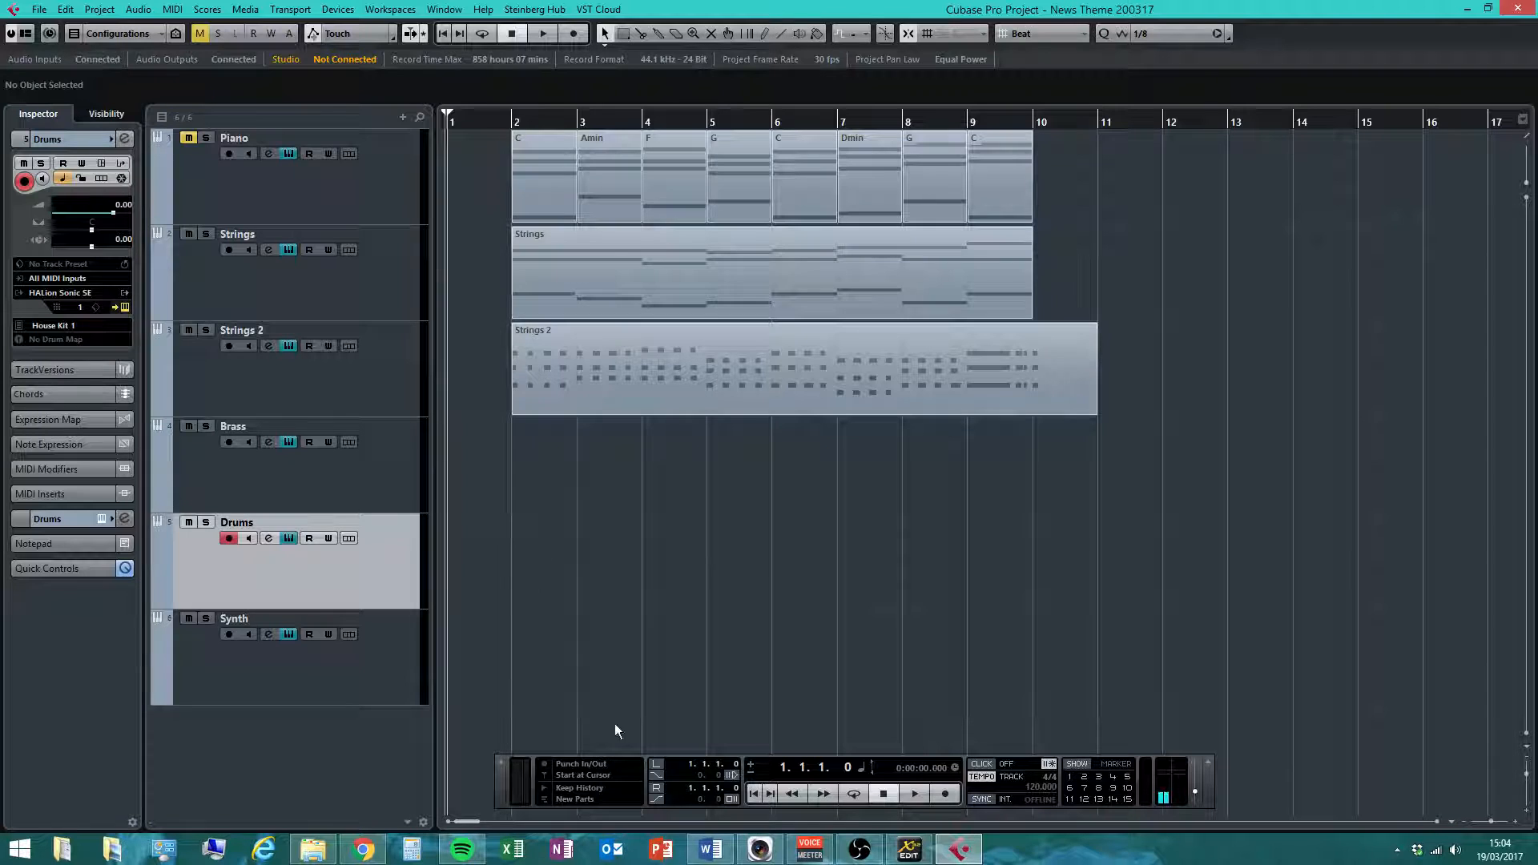
# - Draw an empty MIDI part on the Drums track from bar 2 to bar 10 and return to the selection tool
pyautogui.rightClick(479, 546)
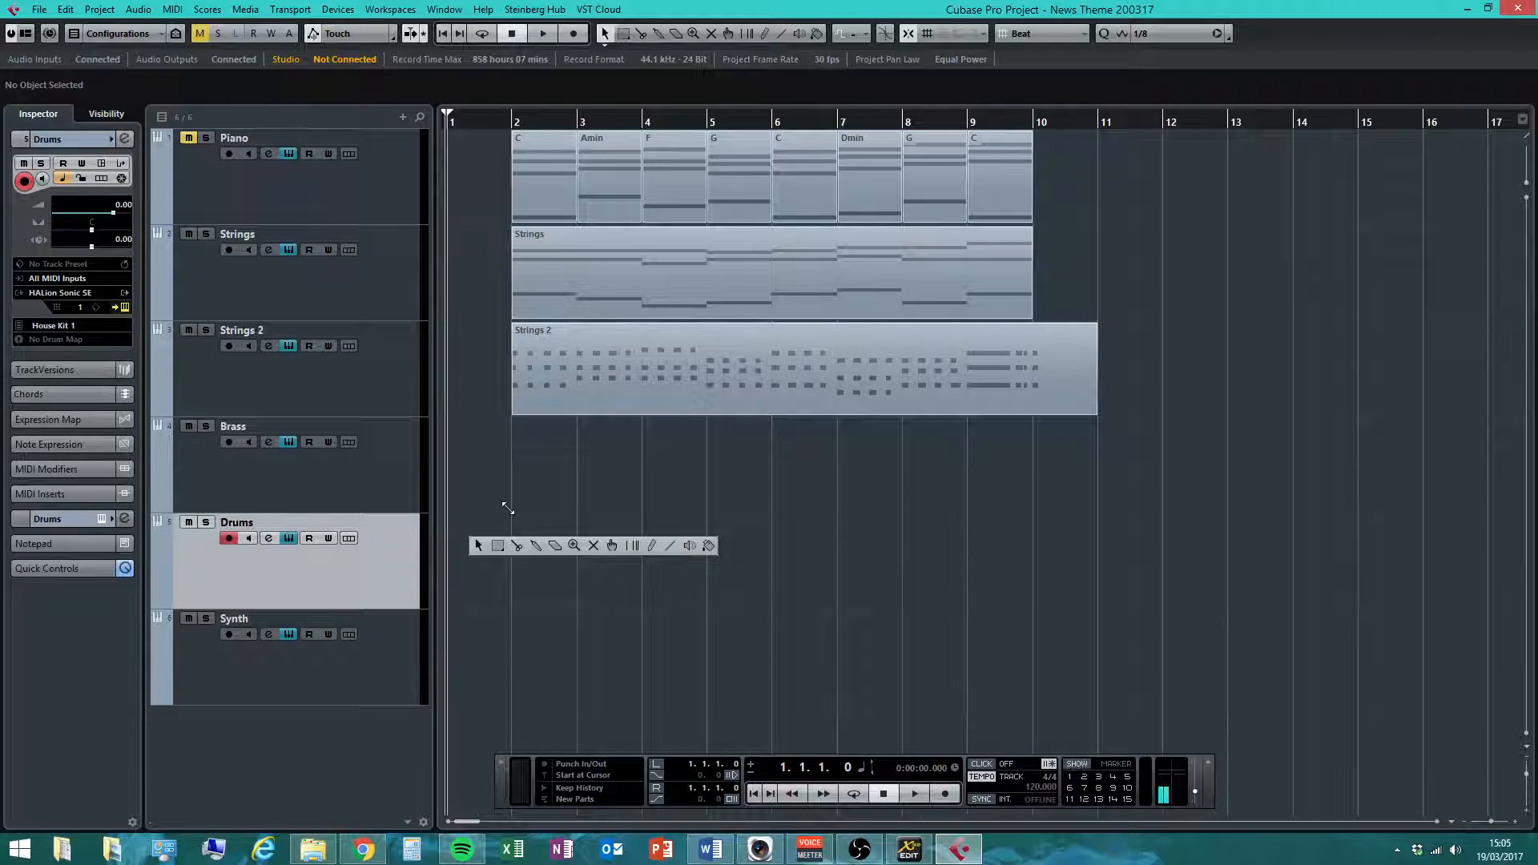
pyautogui.click(651, 548)
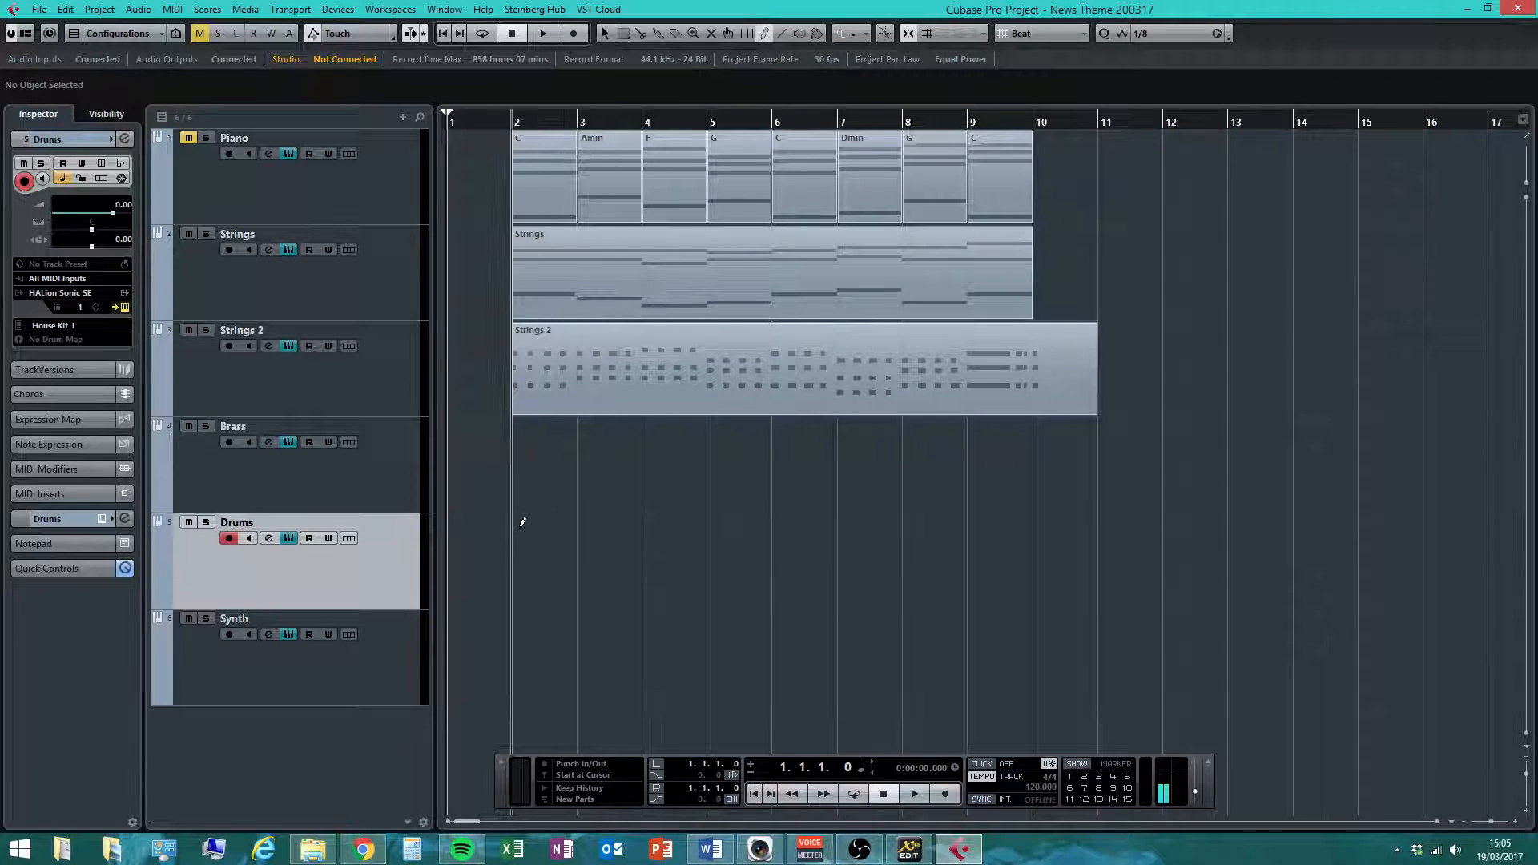
pyautogui.moveTo(522, 525); pyautogui.dragTo(1038, 531)
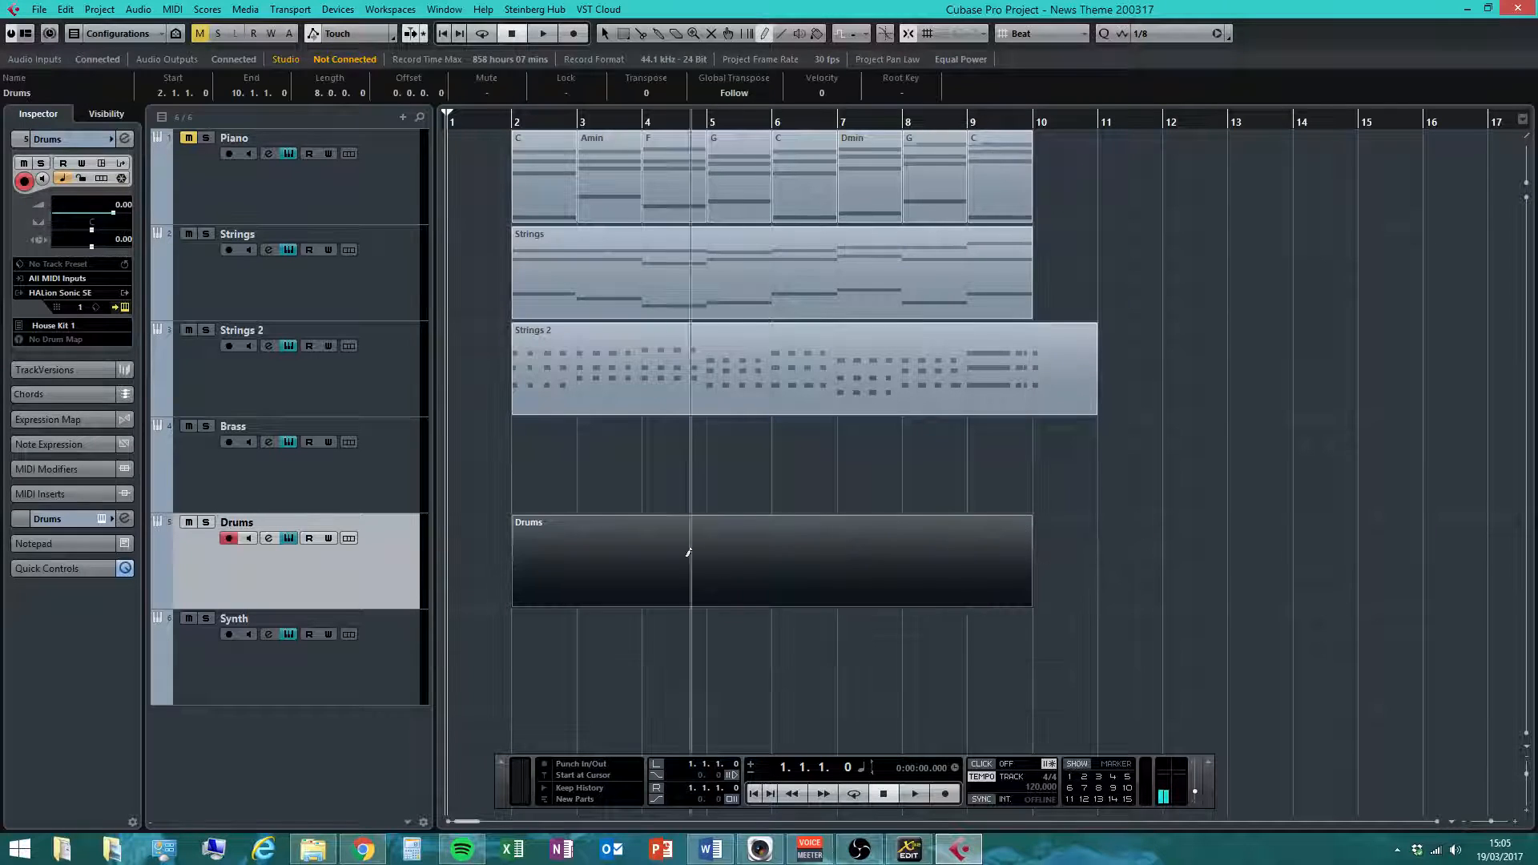
pyautogui.rightClick(595, 551)
pyautogui.click(594, 551)
pyautogui.click(612, 646)
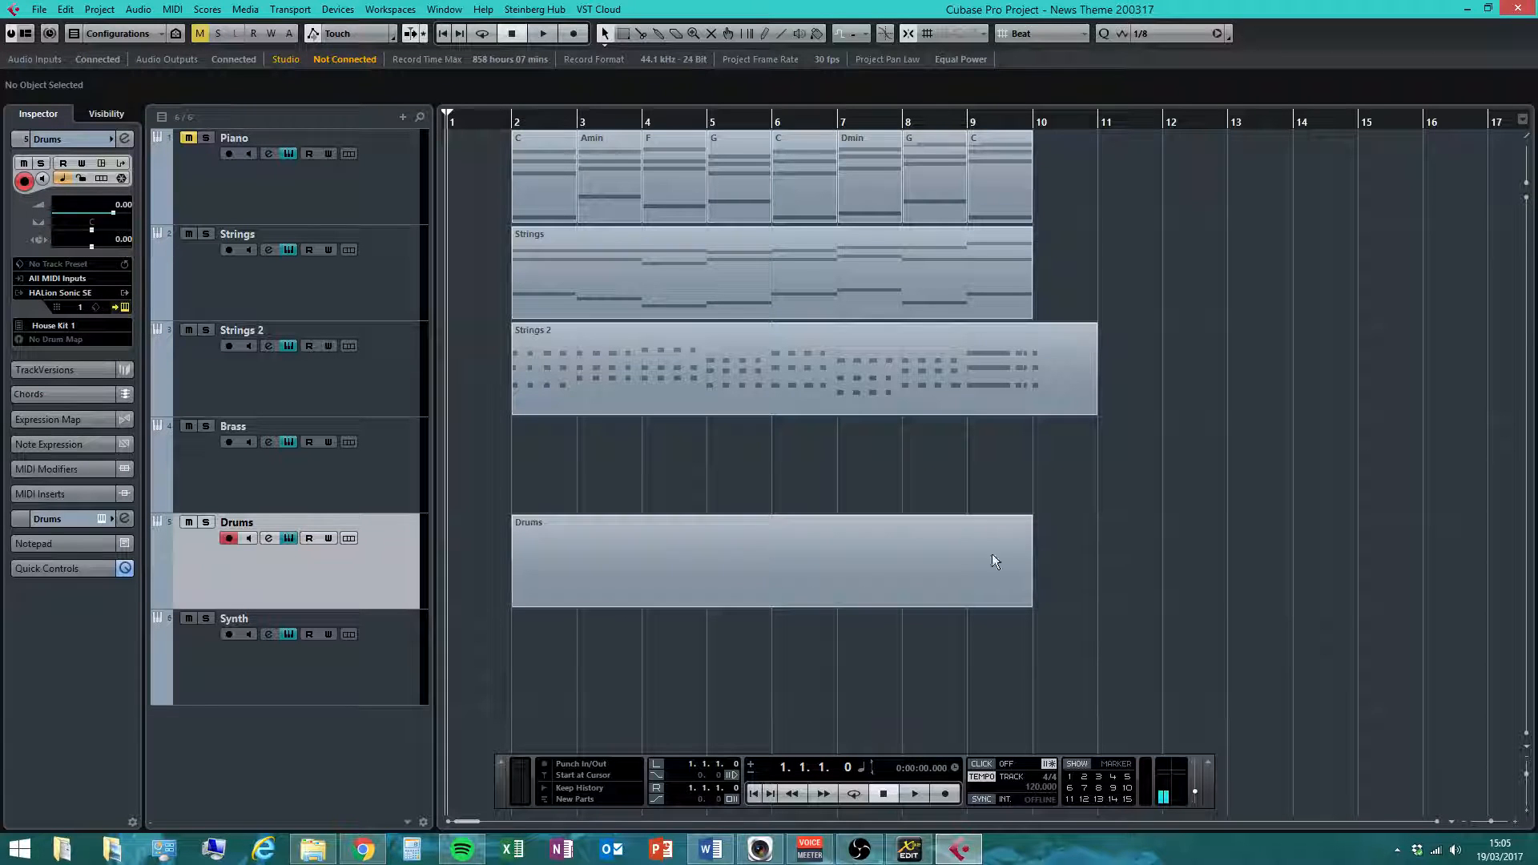
# - Open the Drums part in the Key Editor and place the playhead at 1.4, just before the part begins
pyautogui.doubleClick(629, 560)
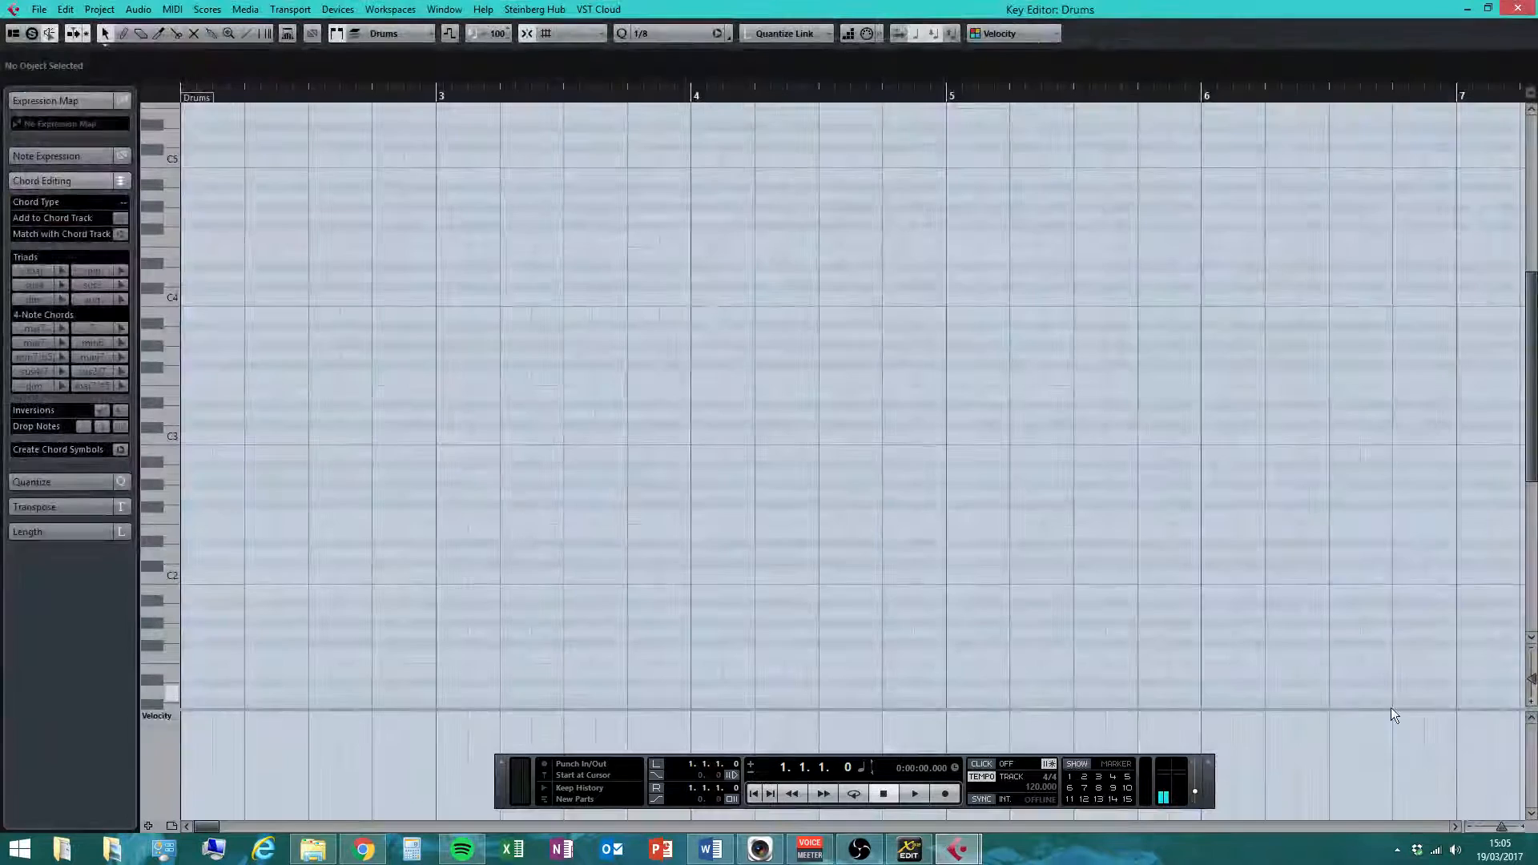
pyautogui.click(1468, 825)
pyautogui.click(1468, 826)
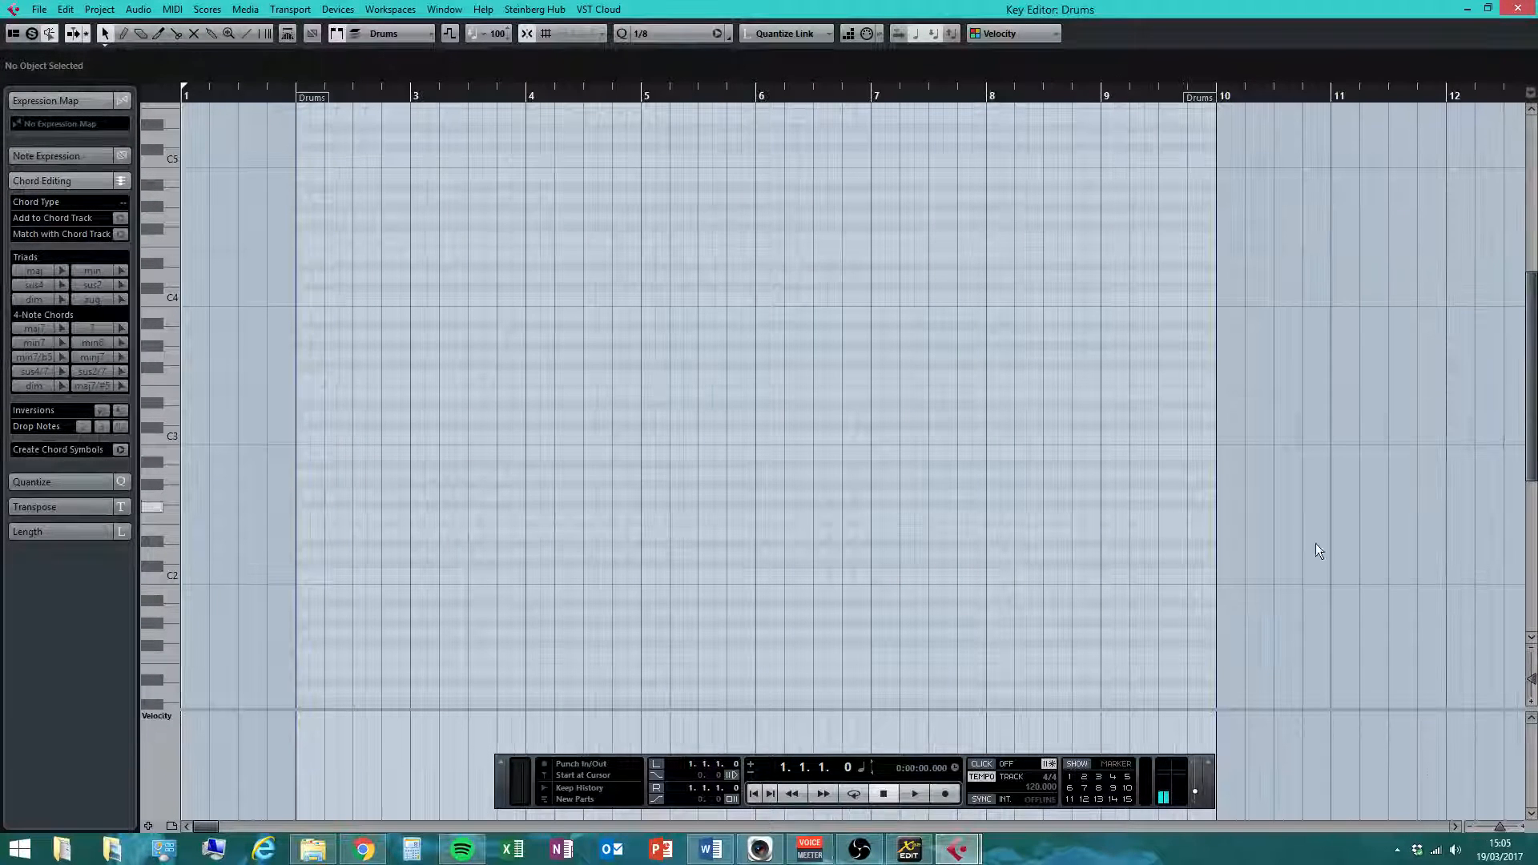
pyautogui.click(267, 94)
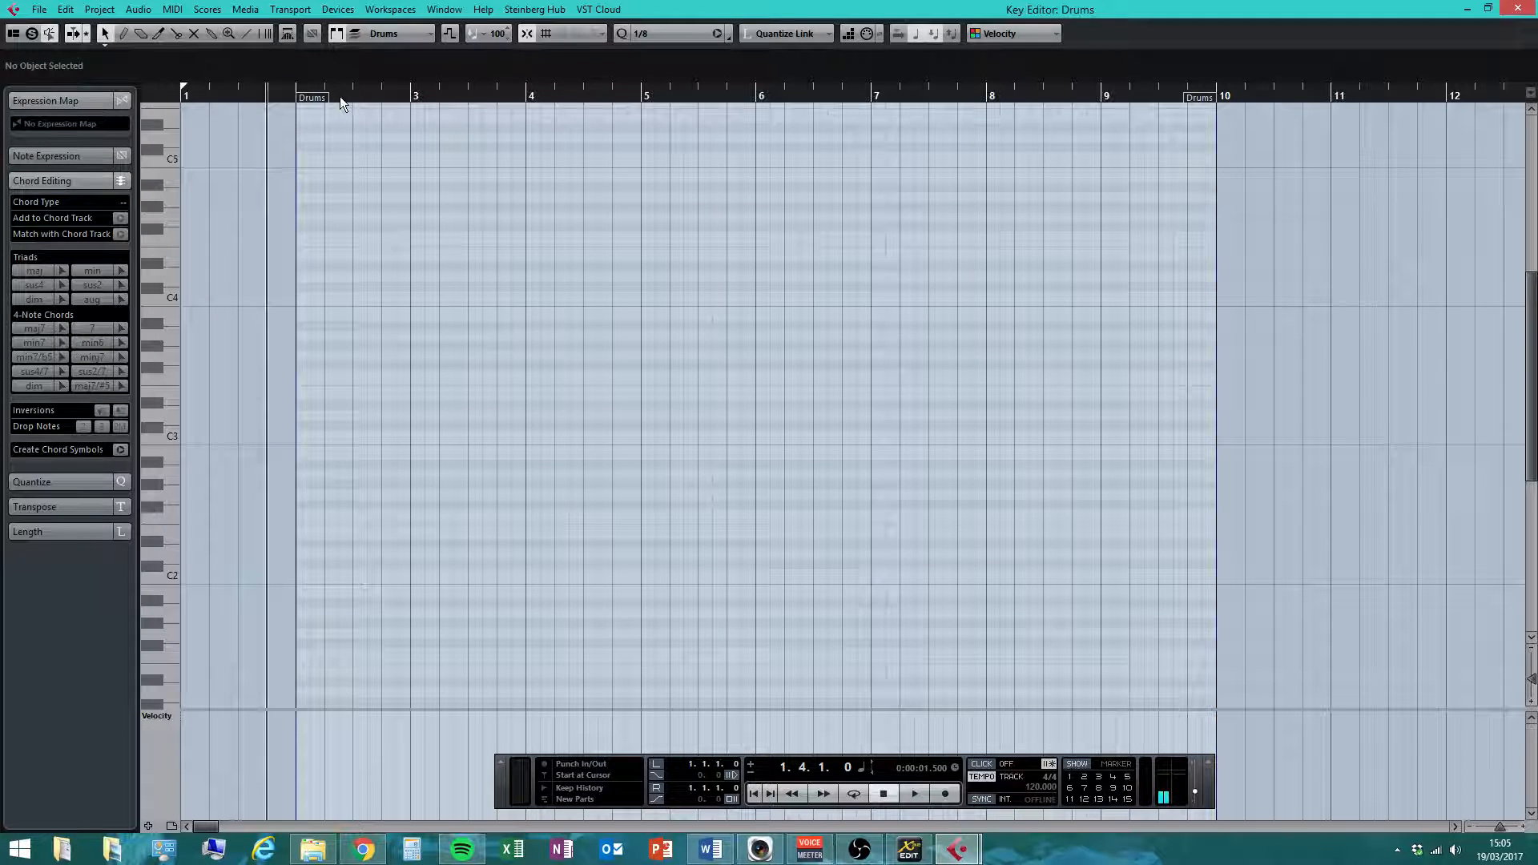
pyautogui.moveTo(340, 88); pyautogui.dragTo(200, 117)
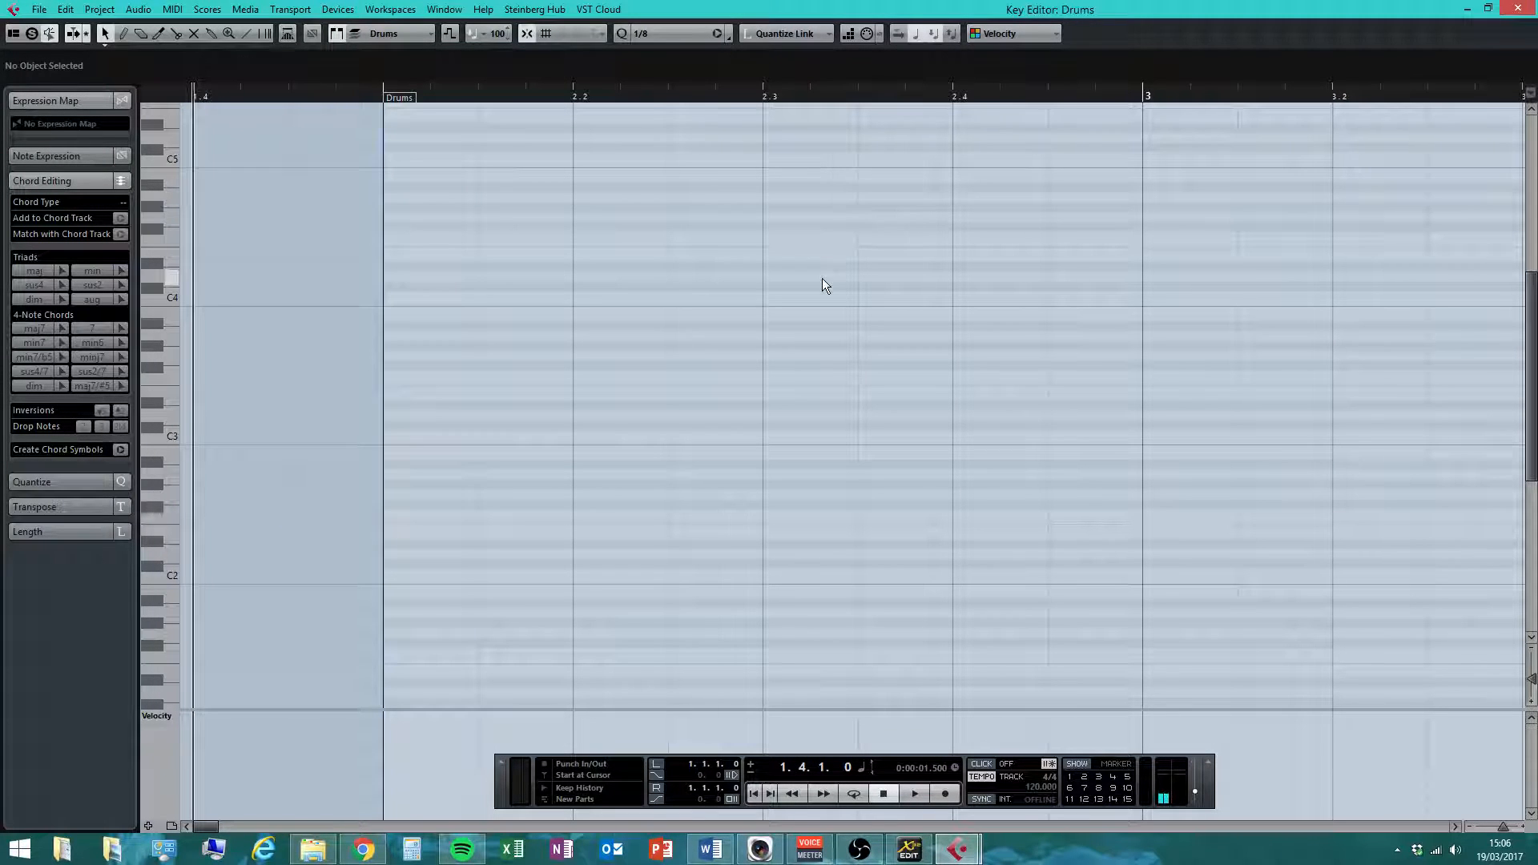
# - Audition the low drum sounds around C1 on the Key Editor's piano keyboard
pyautogui.click(1530, 701)
pyautogui.click(1530, 702)
pyautogui.click(1529, 703)
pyautogui.click(1529, 702)
pyautogui.click(1530, 703)
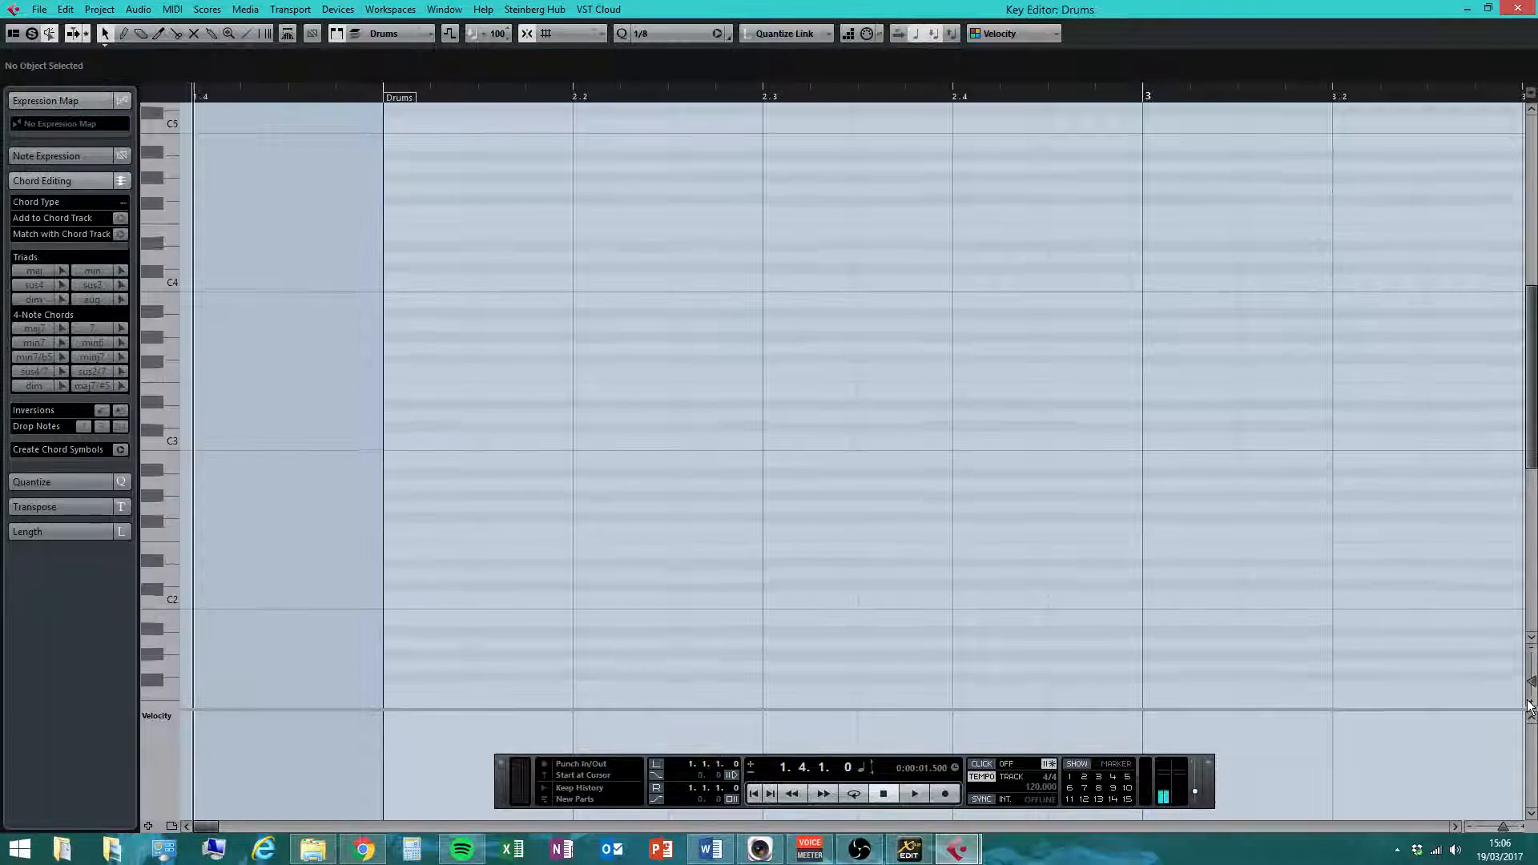
pyautogui.click(1530, 702)
pyautogui.click(1530, 702)
pyautogui.click(1529, 703)
pyautogui.click(1529, 702)
pyautogui.click(1529, 702)
pyautogui.click(1529, 702)
pyautogui.click(1529, 702)
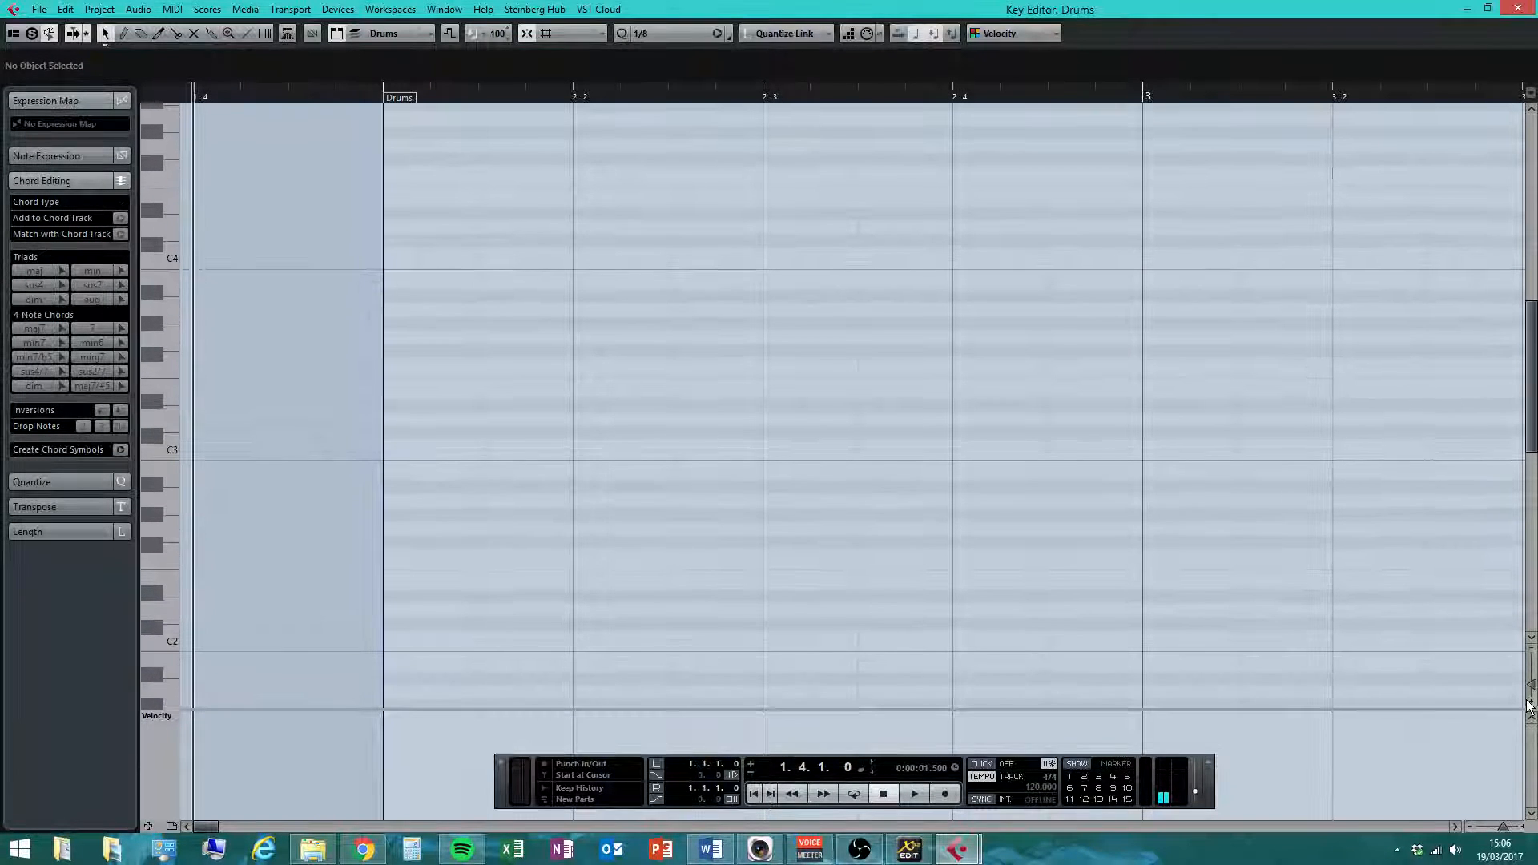
pyautogui.click(1529, 702)
pyautogui.click(1529, 702)
pyautogui.scroll(-3, 459, 512)
pyautogui.scroll(-3, 458, 511)
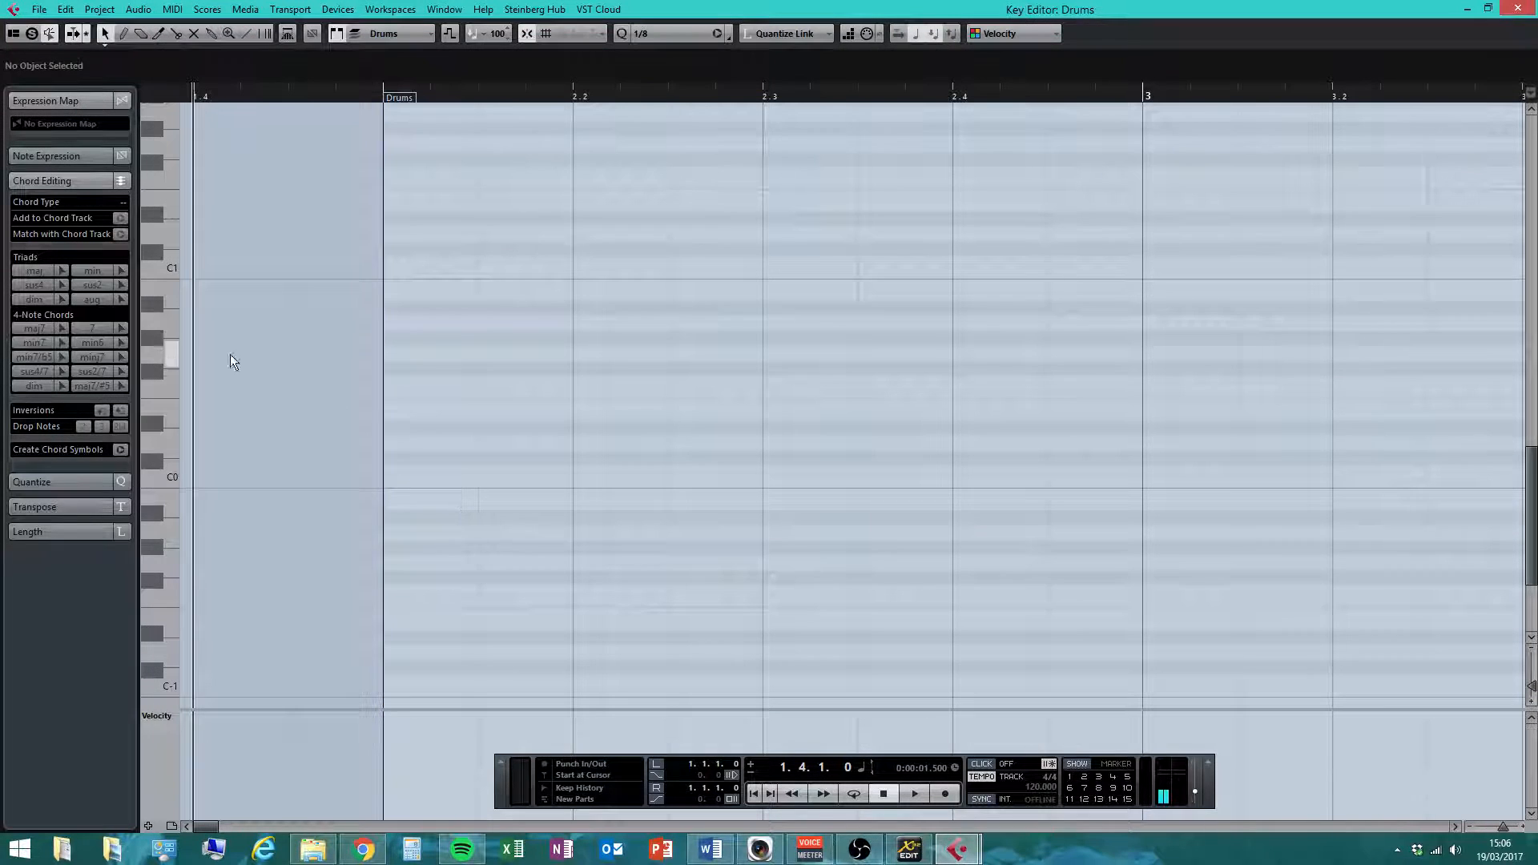
pyautogui.scroll(3, 256, 400)
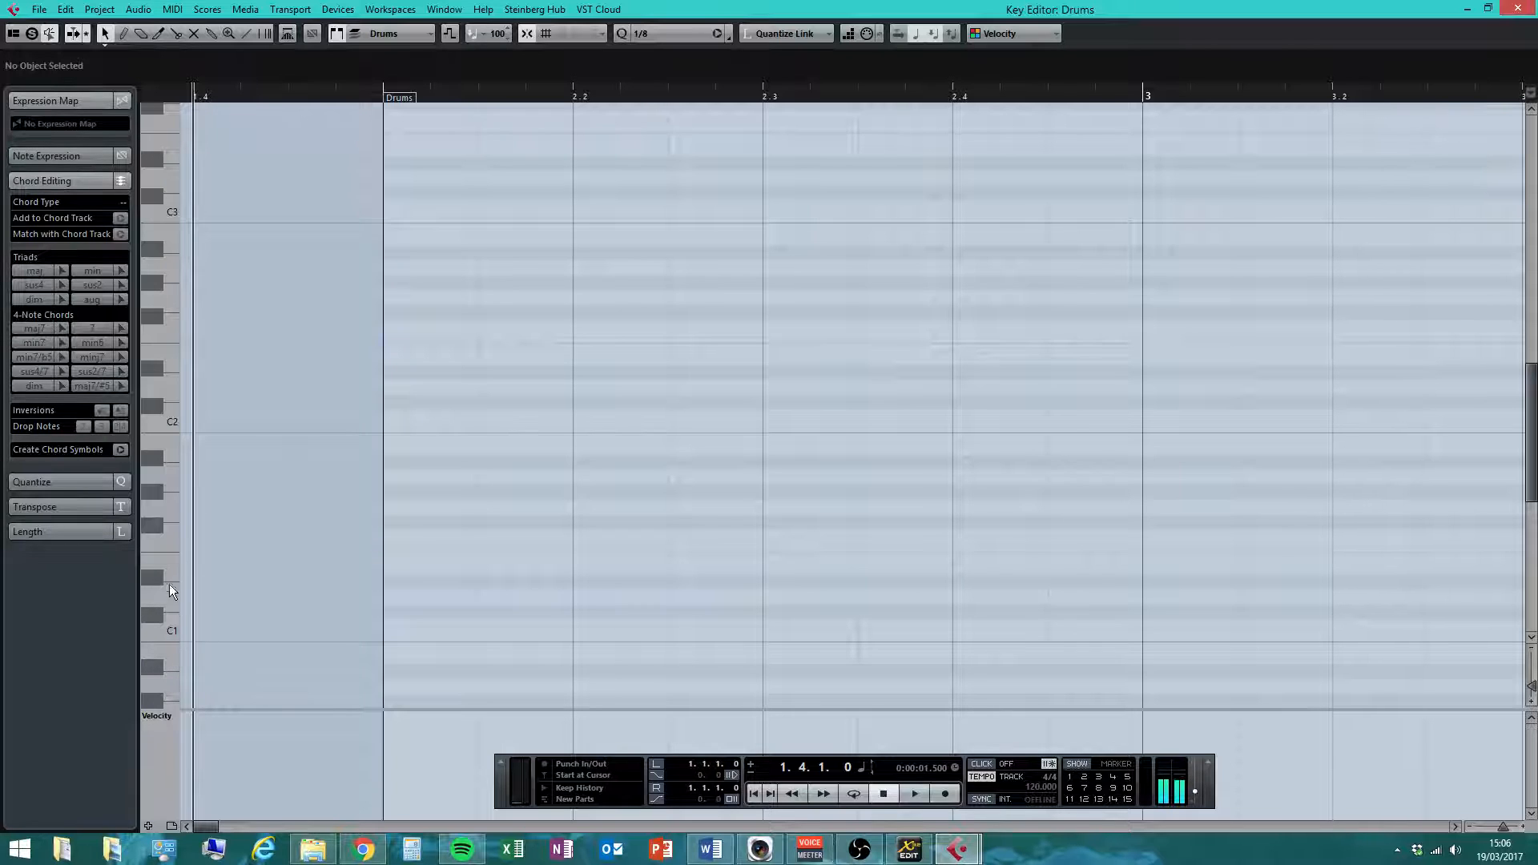
pyautogui.click(173, 660)
pyautogui.click(170, 668)
# - Draw eighth-length C1 notes on each beat from 2.1 through 3.3 in the Drums part
pyautogui.click(1471, 827)
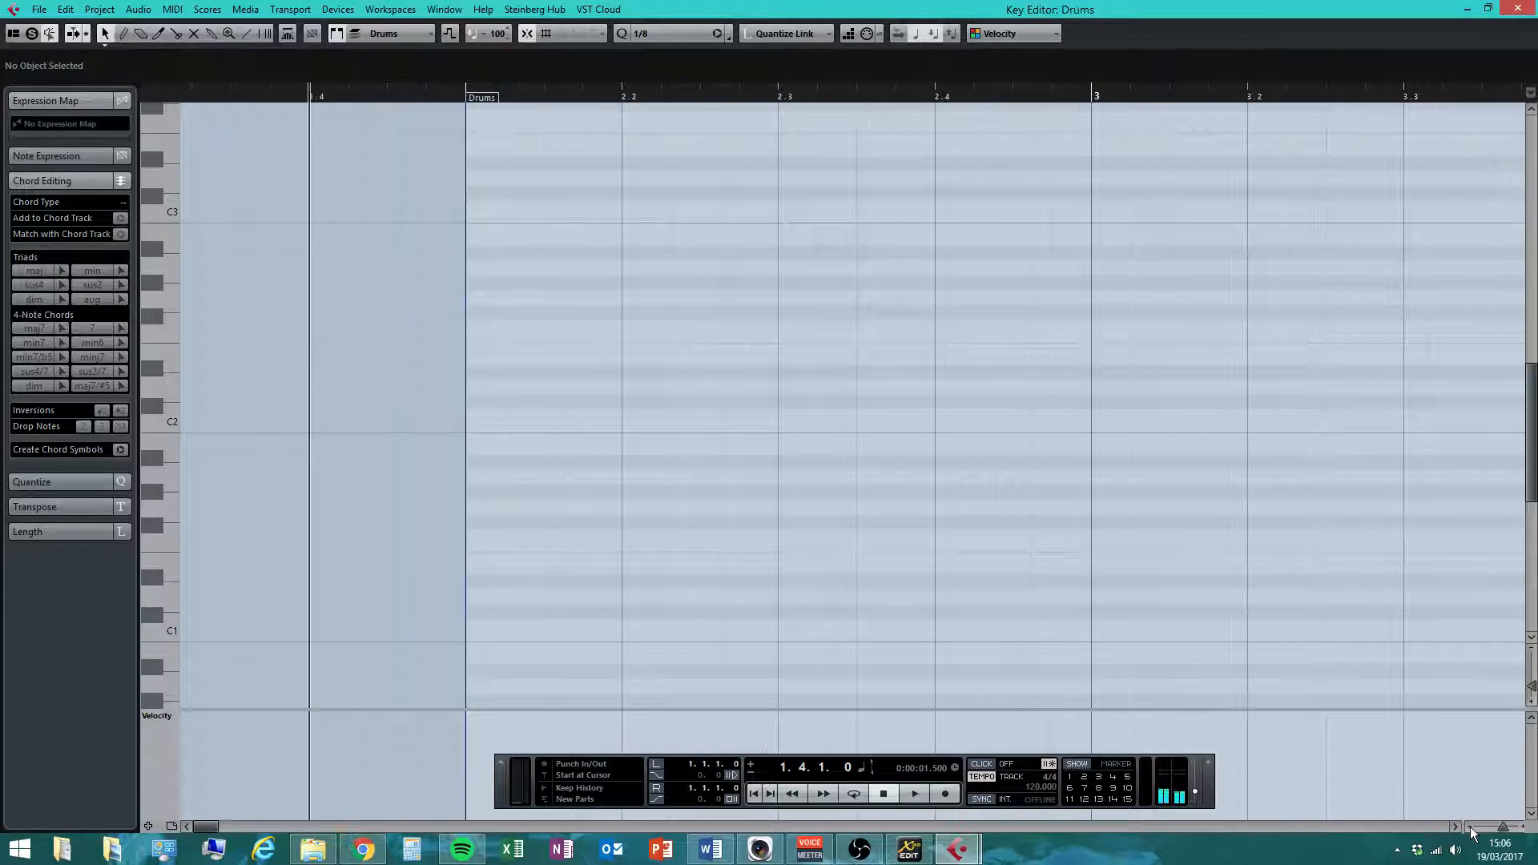
pyautogui.rightClick(521, 628)
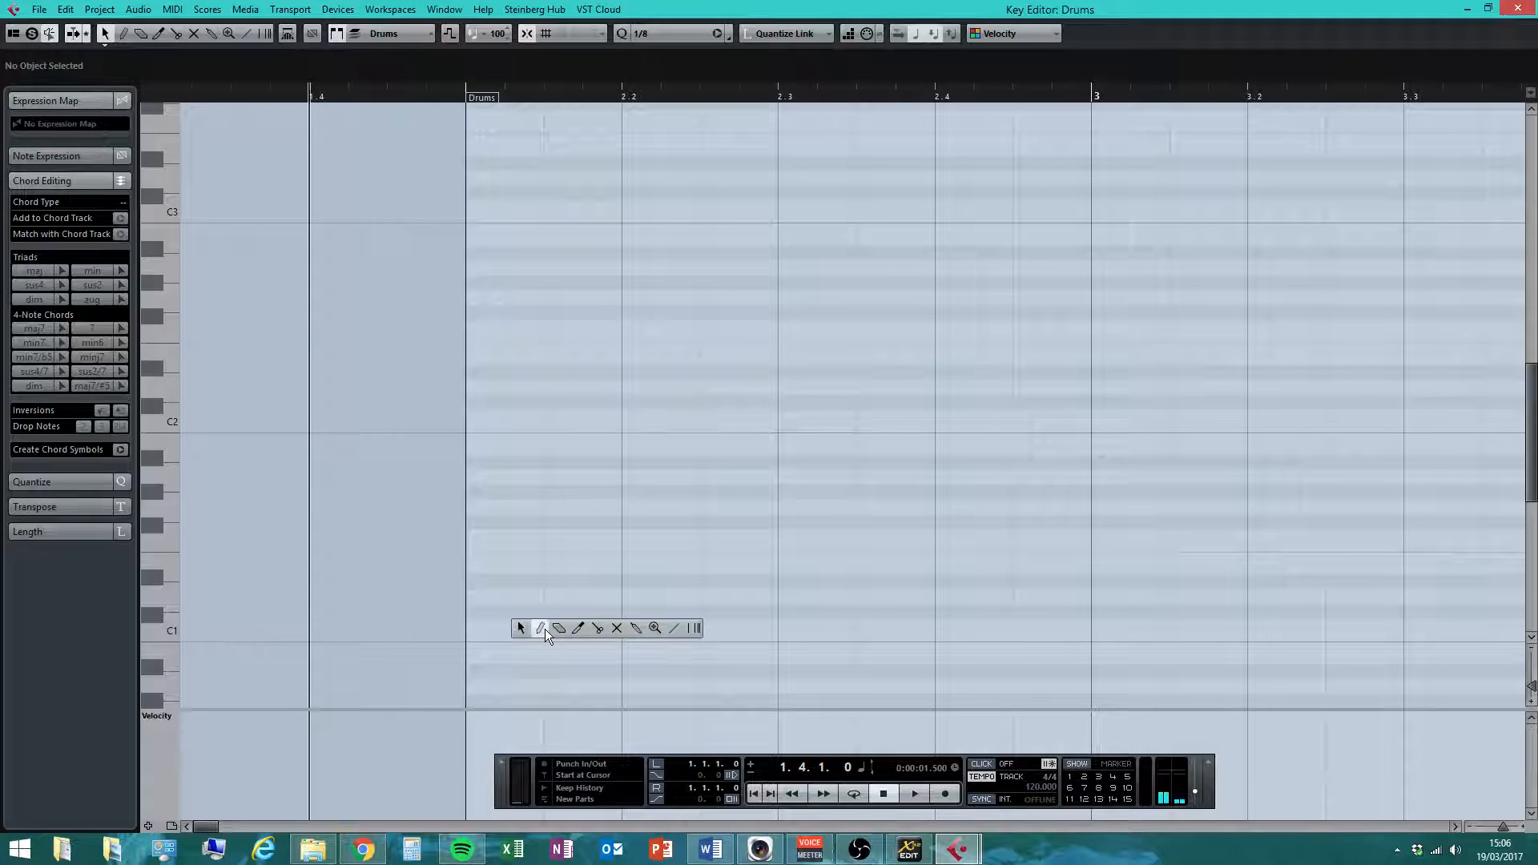
pyautogui.click(543, 628)
pyautogui.click(495, 624)
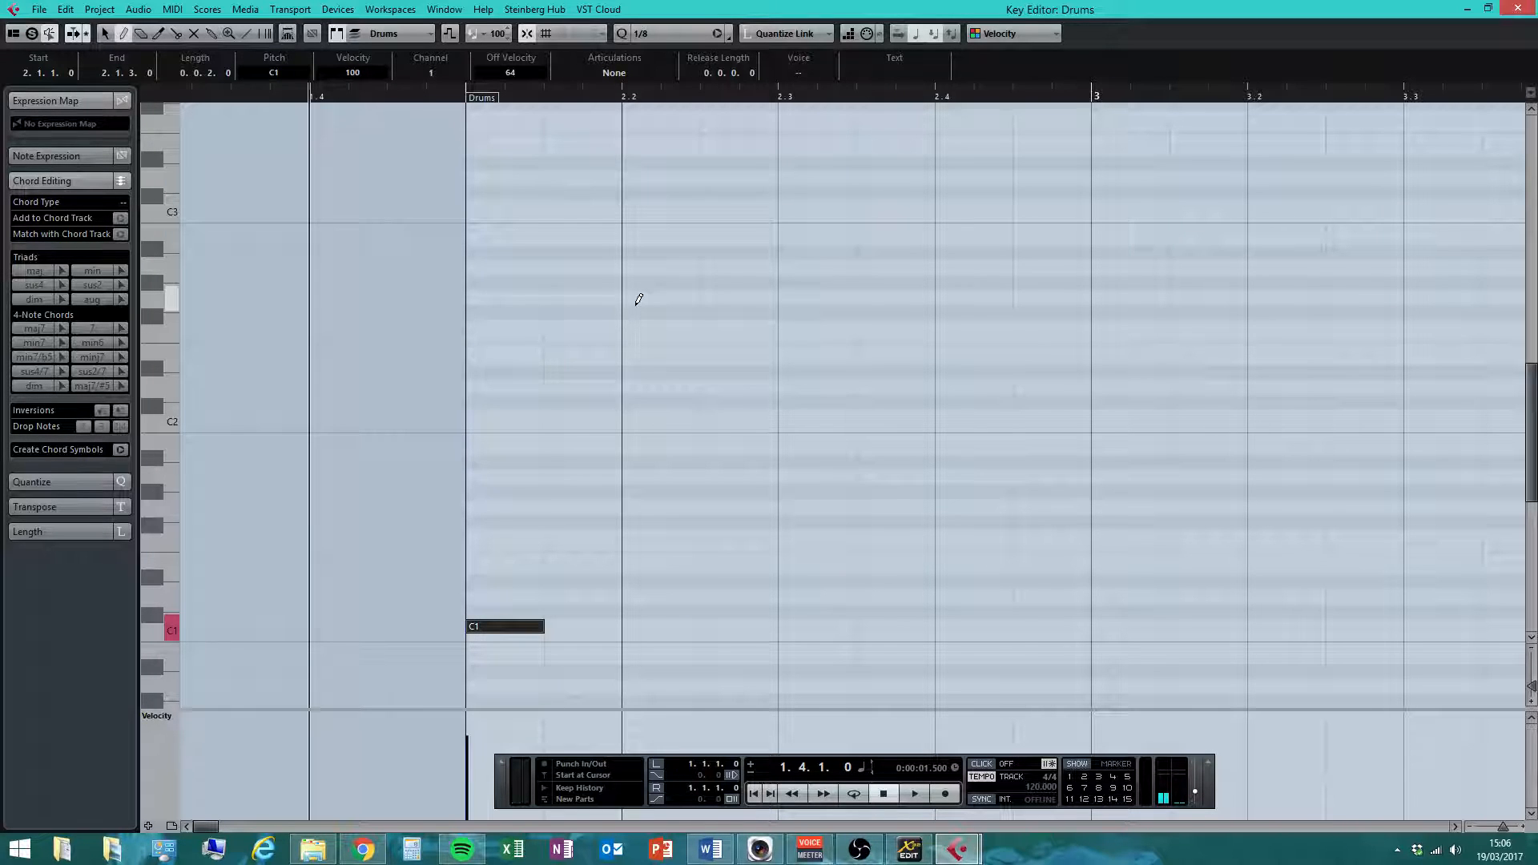
pyautogui.click(664, 626)
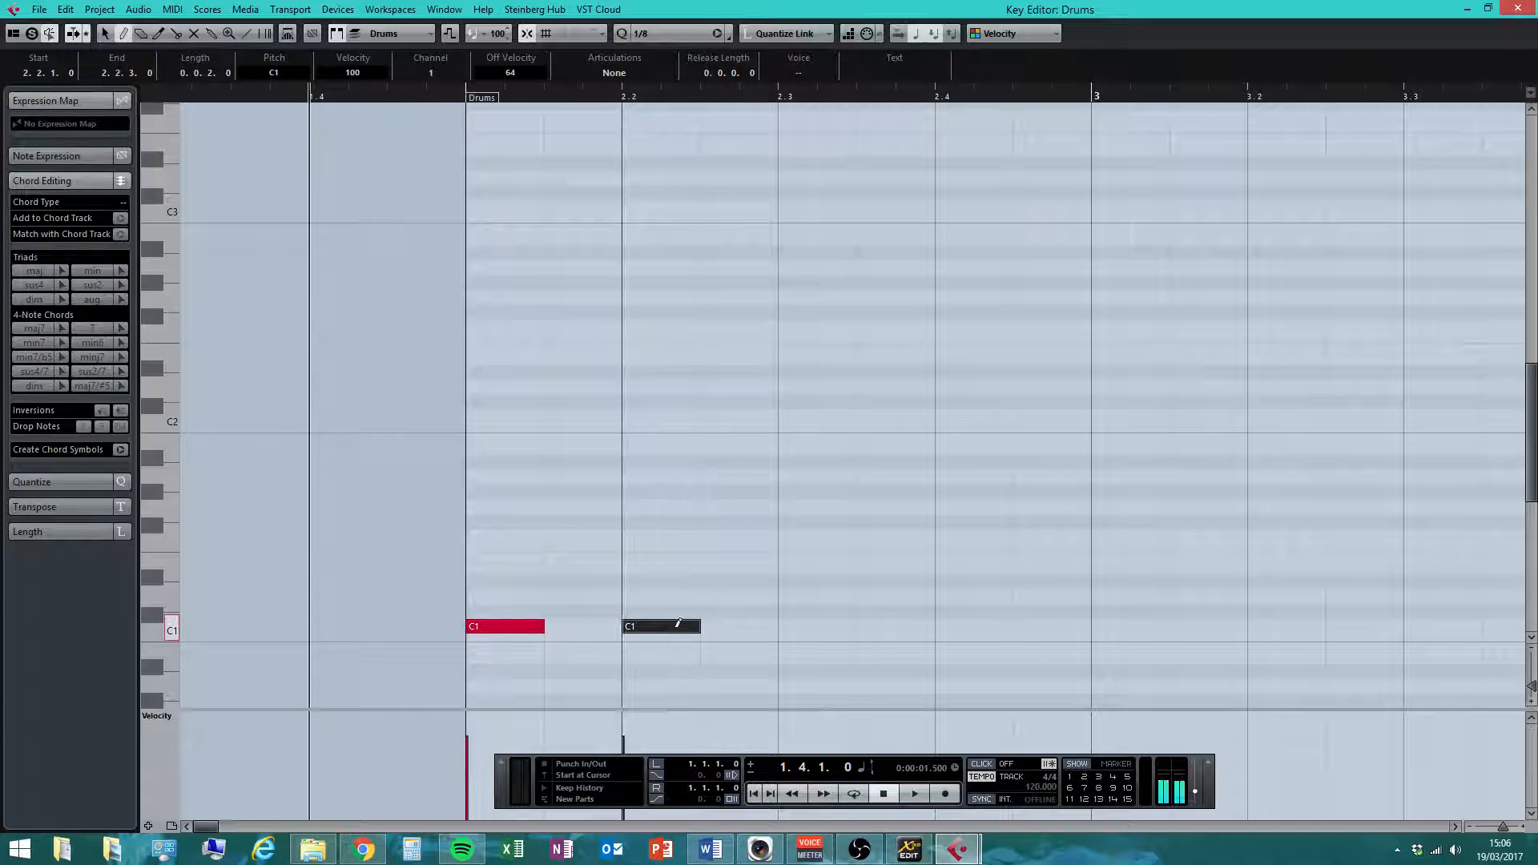
pyautogui.click(811, 627)
pyautogui.click(975, 627)
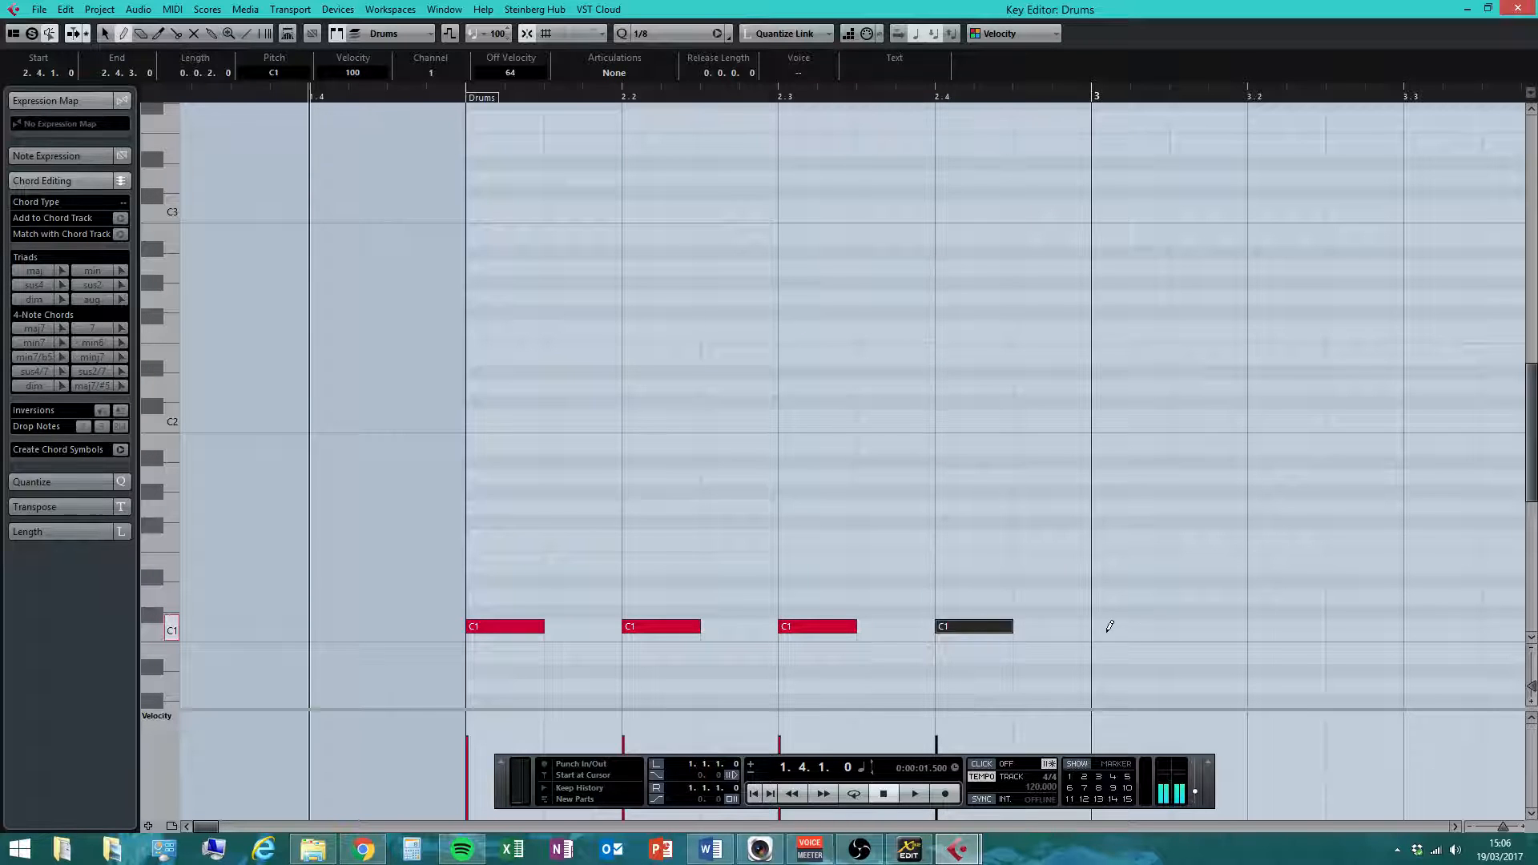
pyautogui.click(1113, 627)
pyautogui.click(1274, 627)
pyautogui.click(1434, 626)
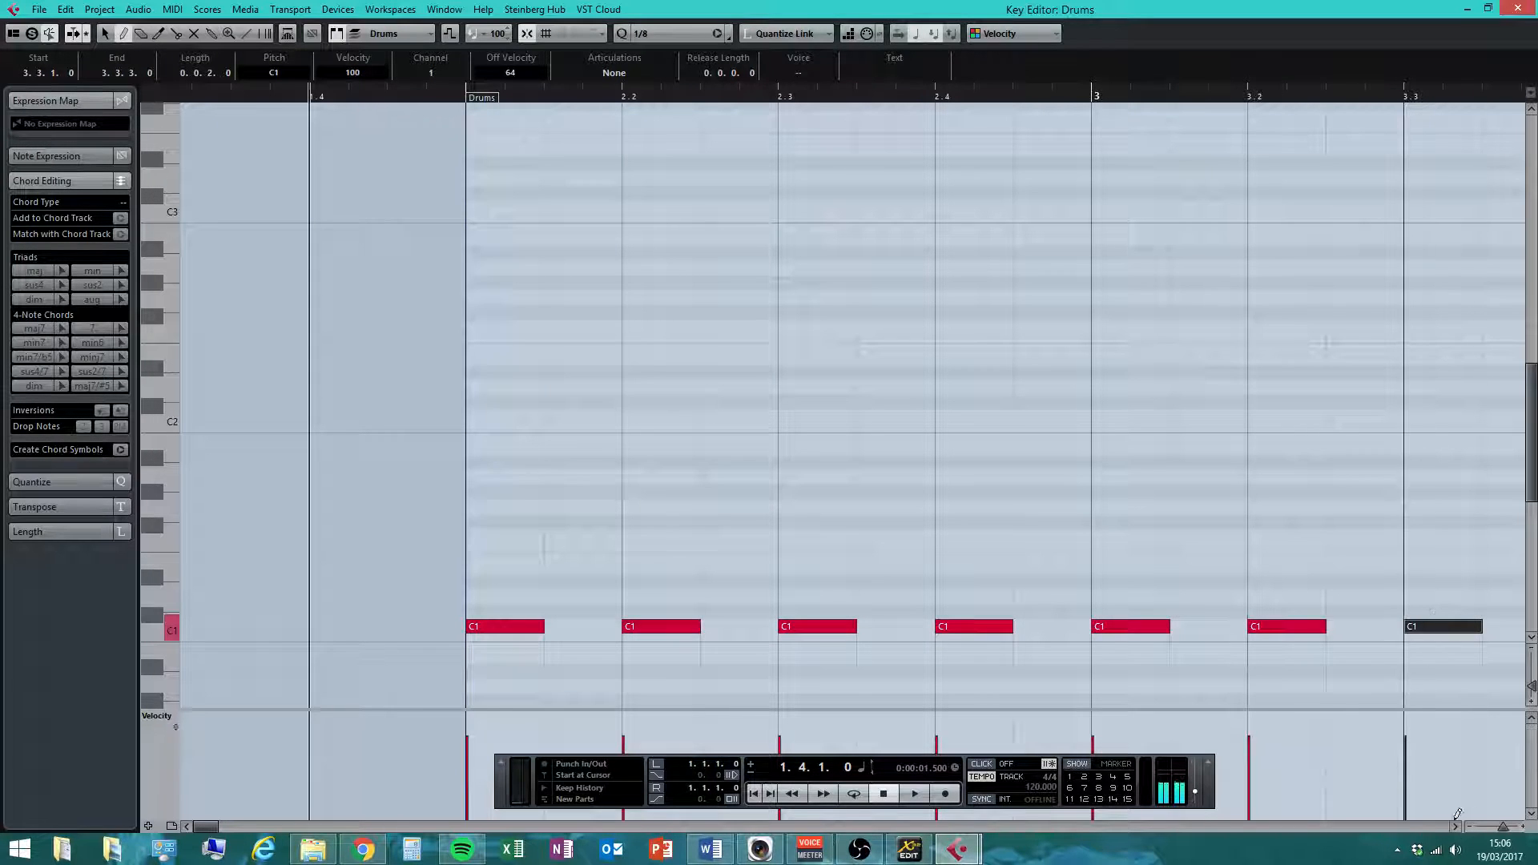
# - Continue the eighth-length C1 notes in the Drums part at 3.4.1, 3.4.3 and 4.1.1
pyautogui.click(1471, 832)
pyautogui.click(1471, 832)
pyautogui.click(1471, 831)
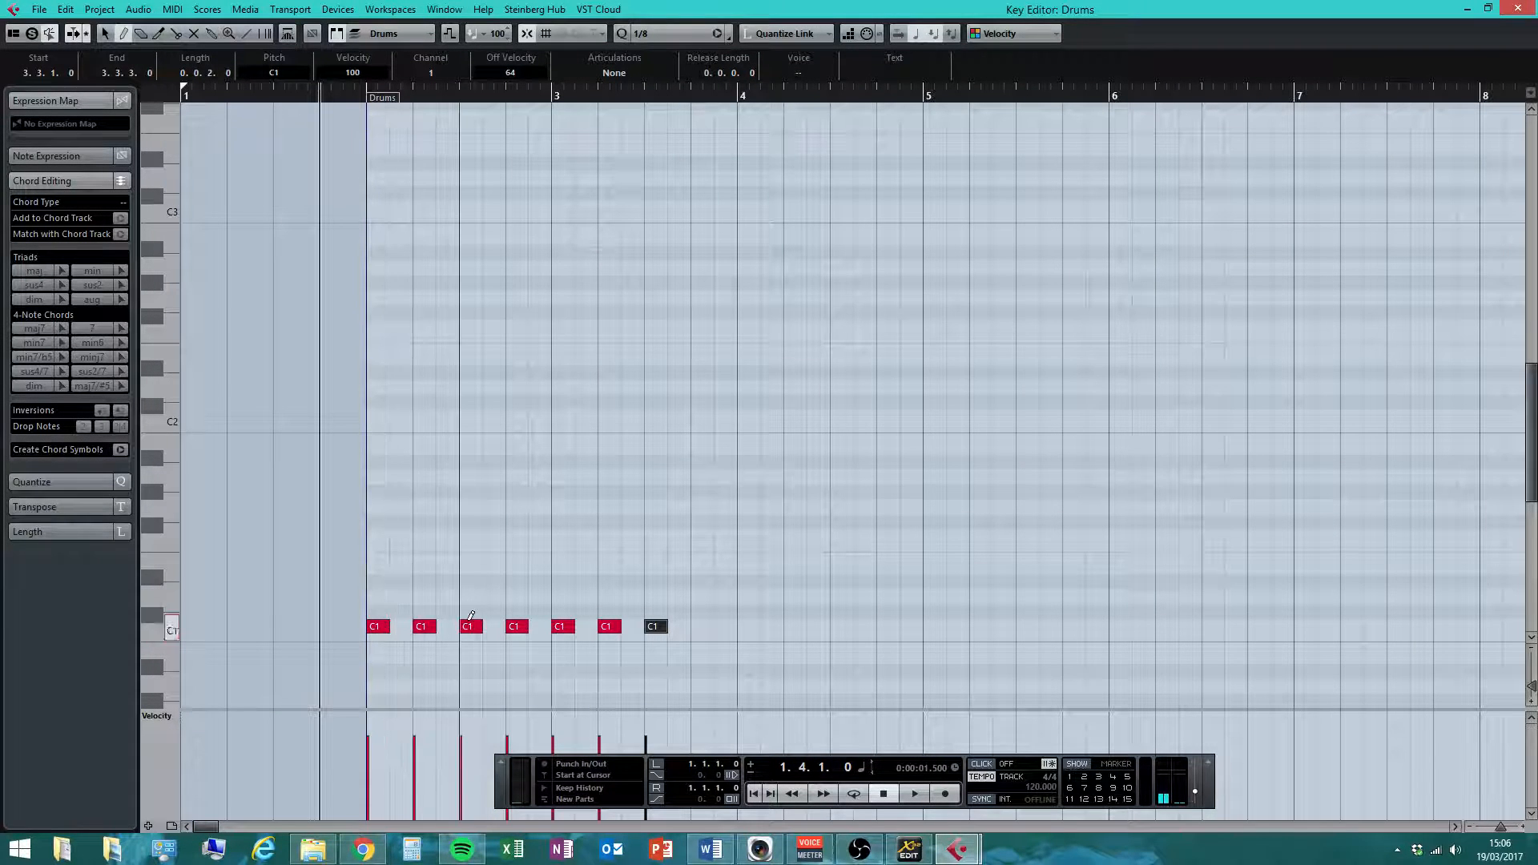
pyautogui.click(699, 625)
pyautogui.click(735, 623)
pyautogui.click(730, 624)
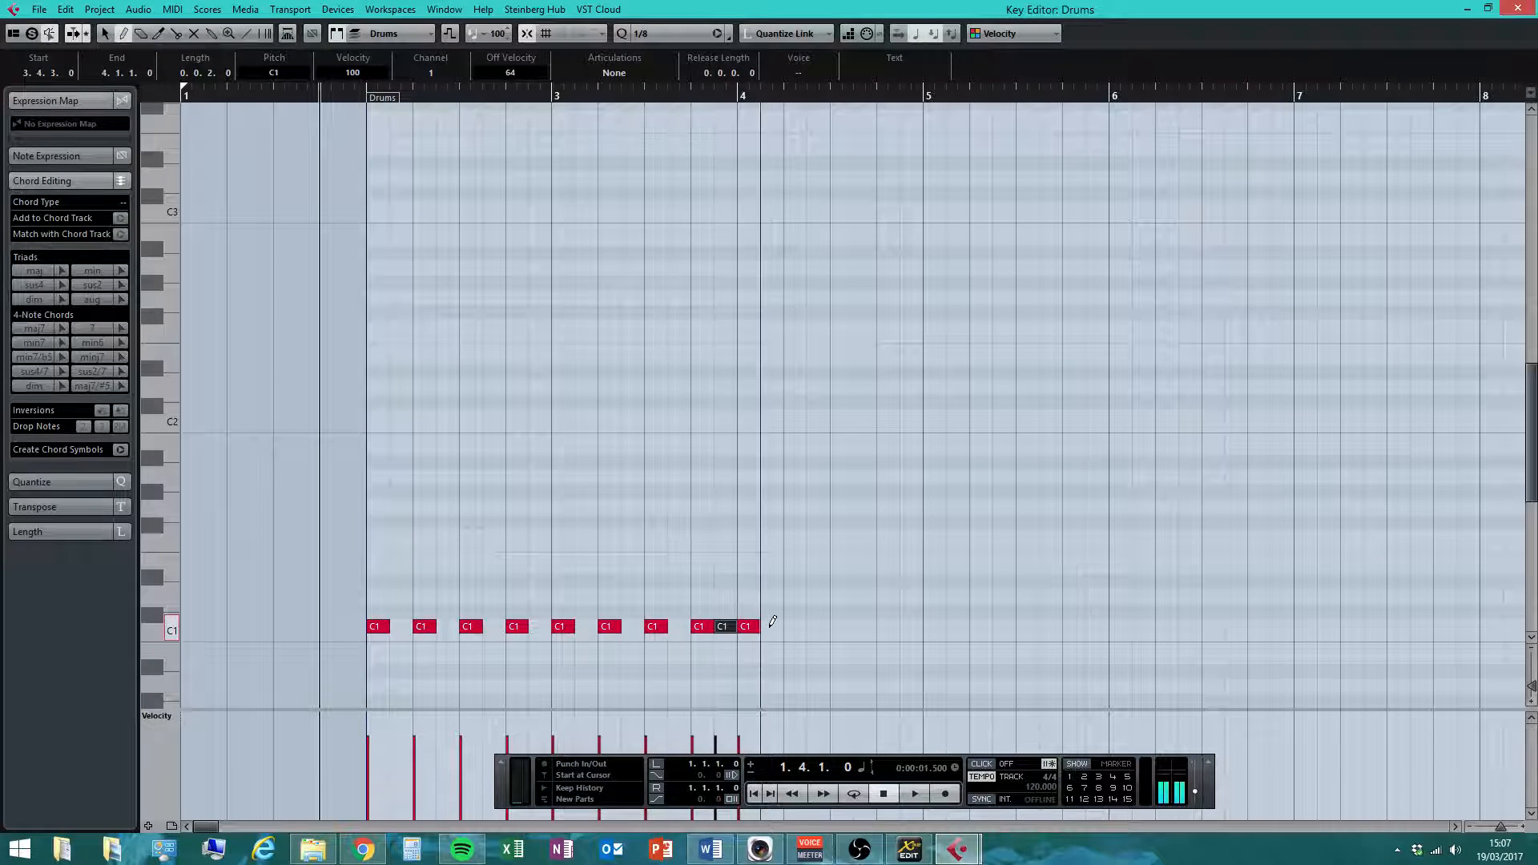
# - Delete the C1 note at the start of bar 4 using the selection tool
pyautogui.doubleClick(755, 627)
pyautogui.rightClick(756, 627)
pyautogui.click(756, 627)
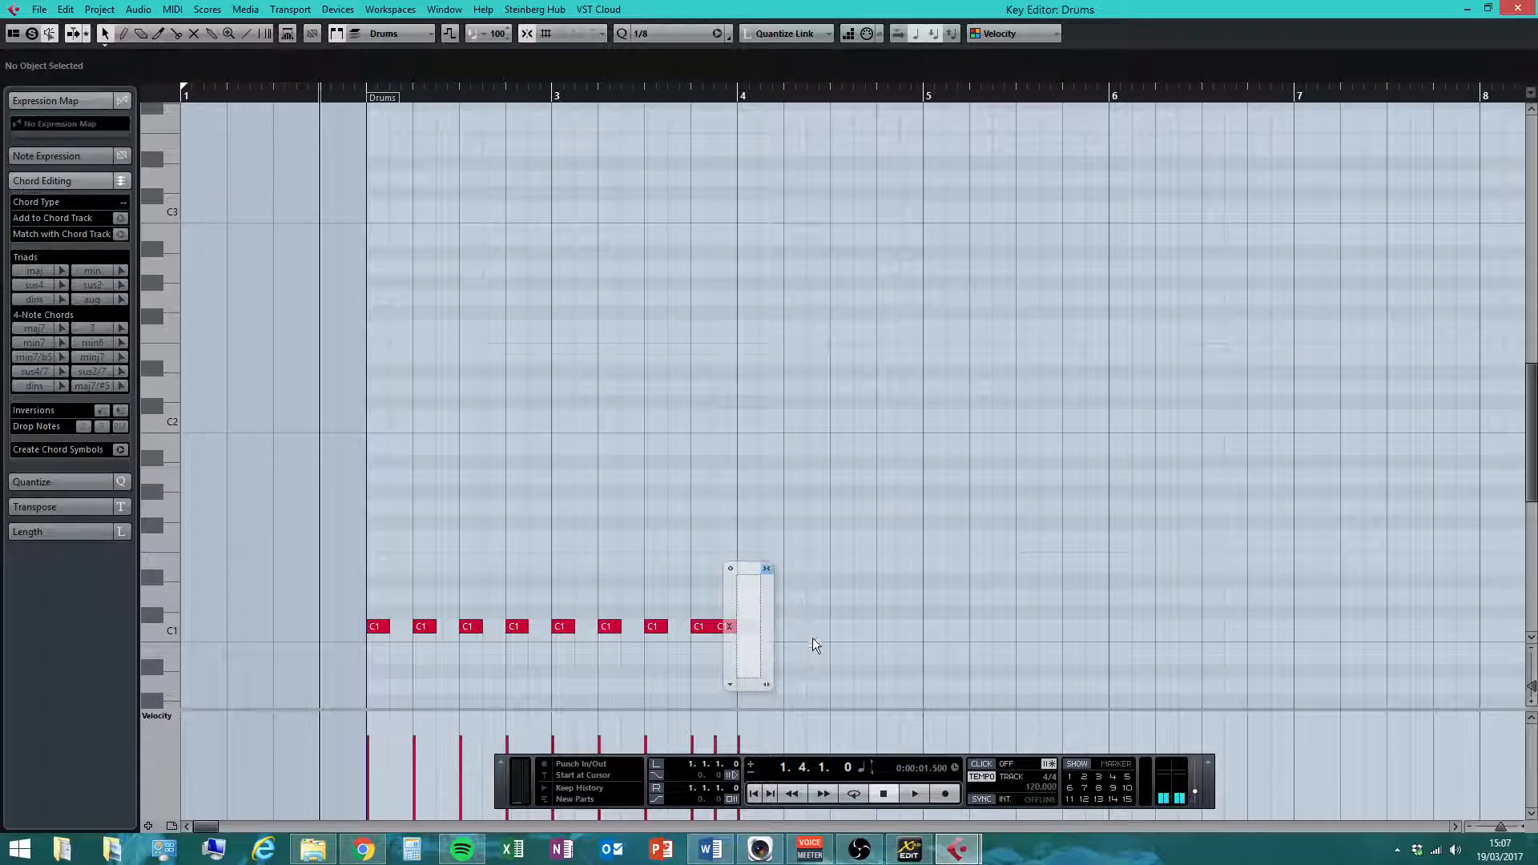
pyautogui.click(736, 627)
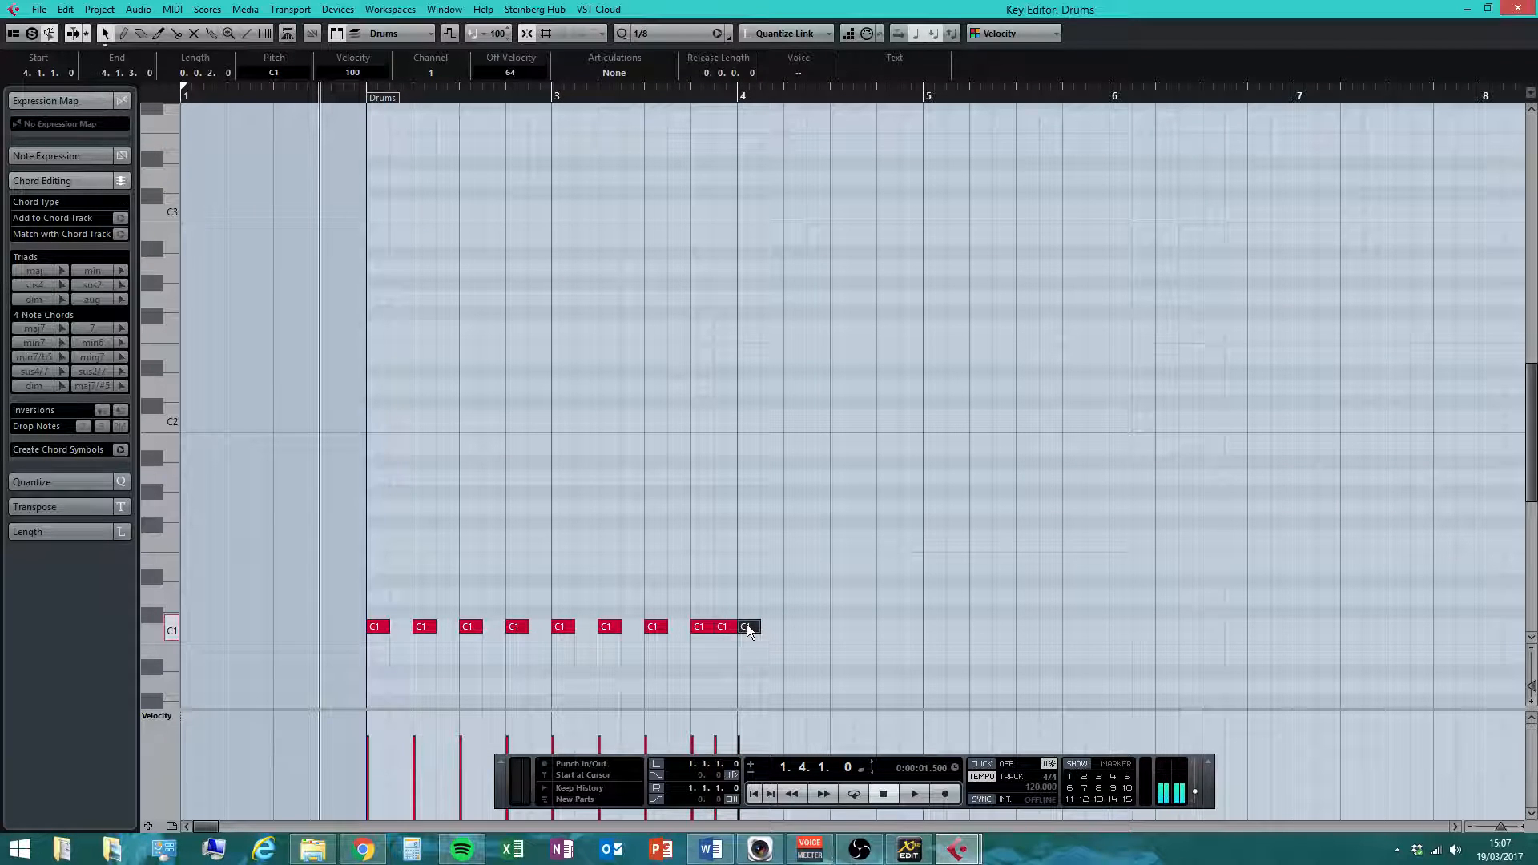
pyautogui.press('Delete')
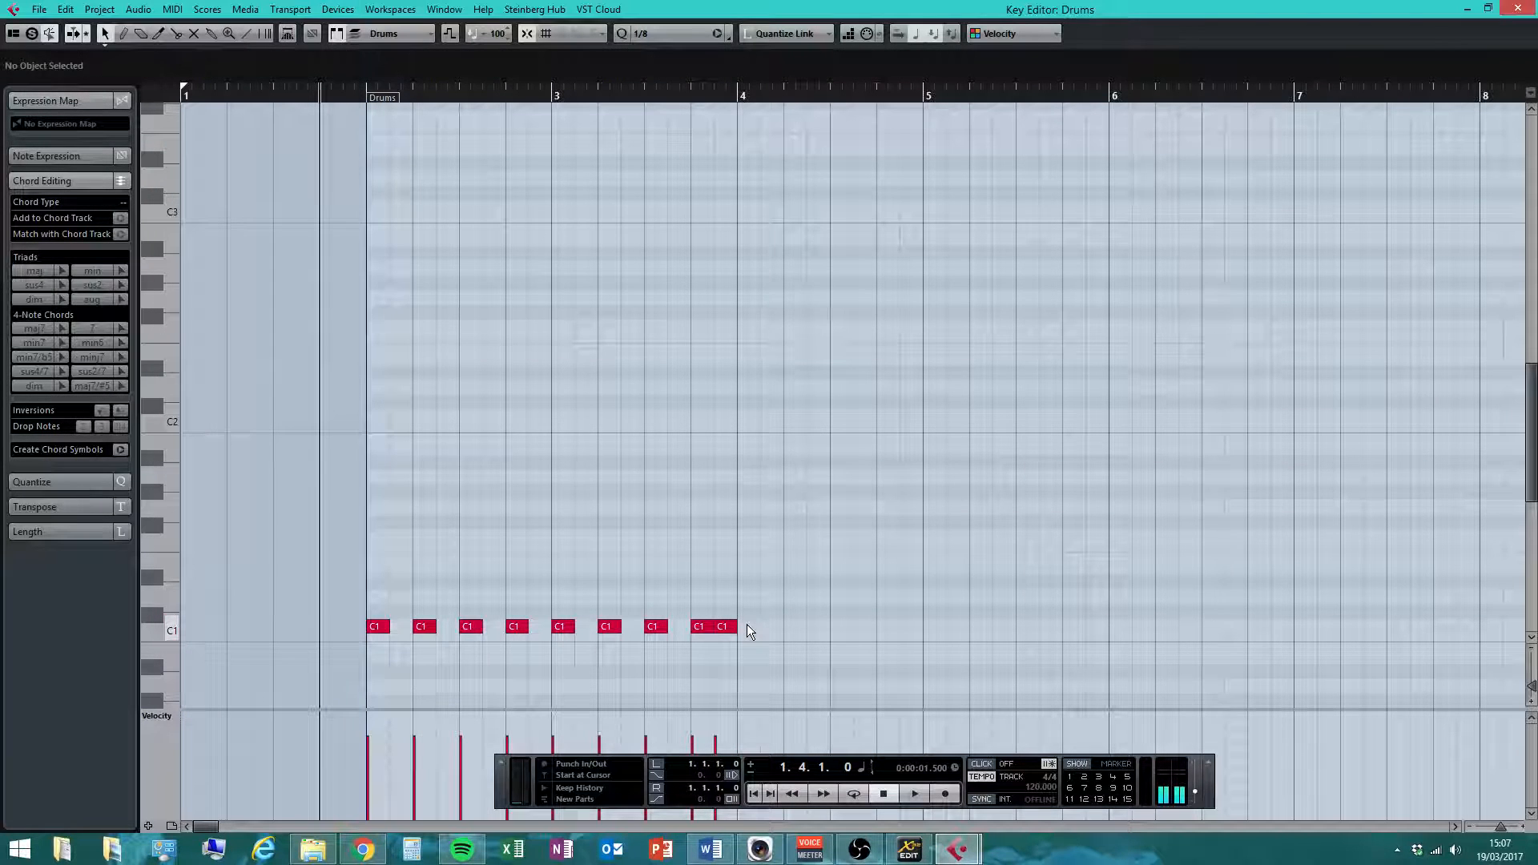
# - Solo the Key Editor and play back the C1 pattern through the end of bar 3
pyautogui.click(915, 793)
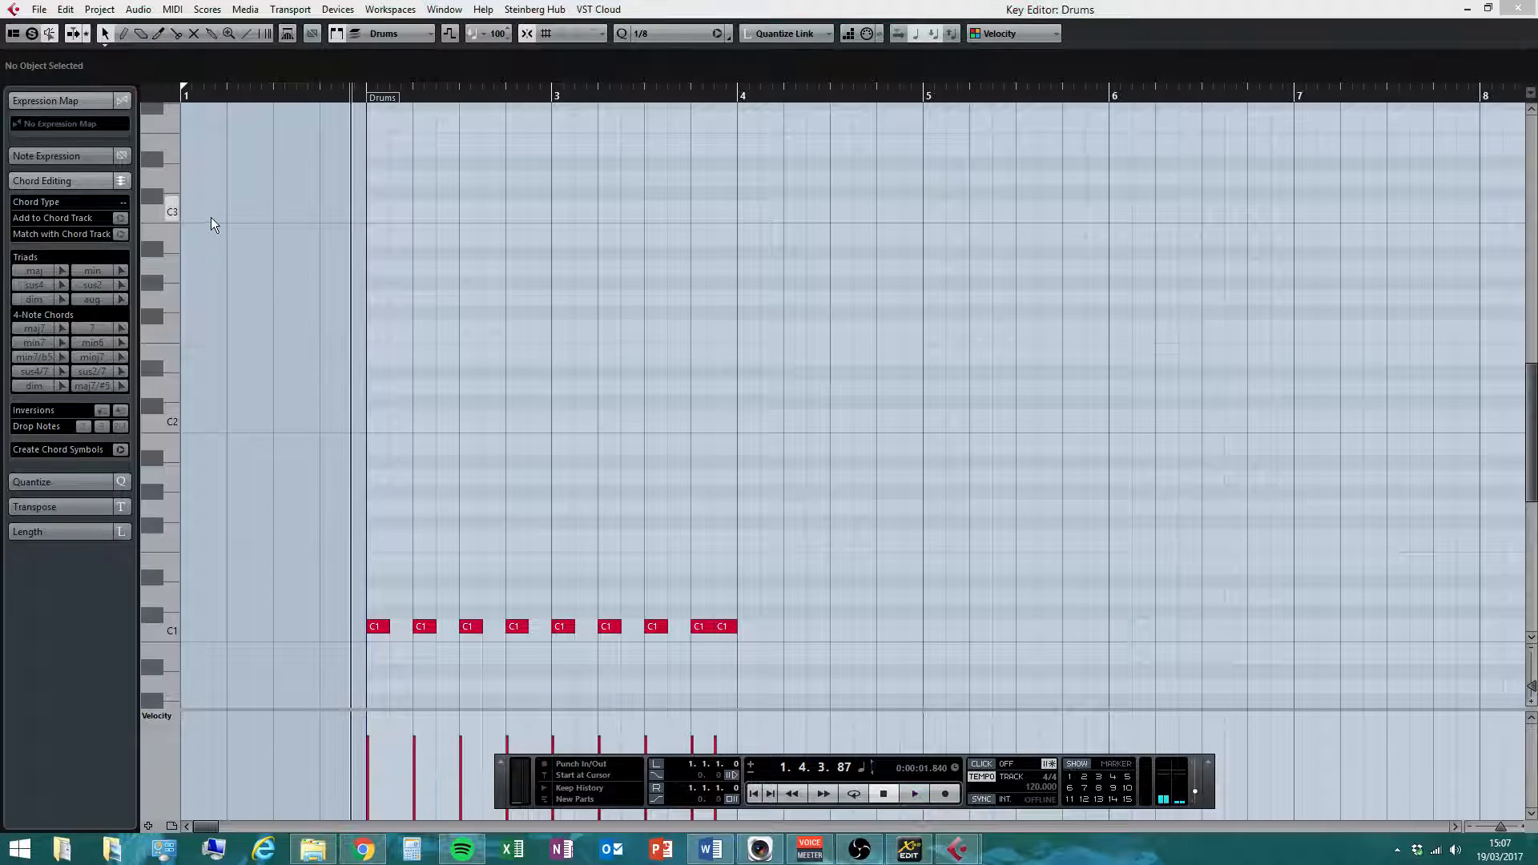
pyautogui.click(34, 33)
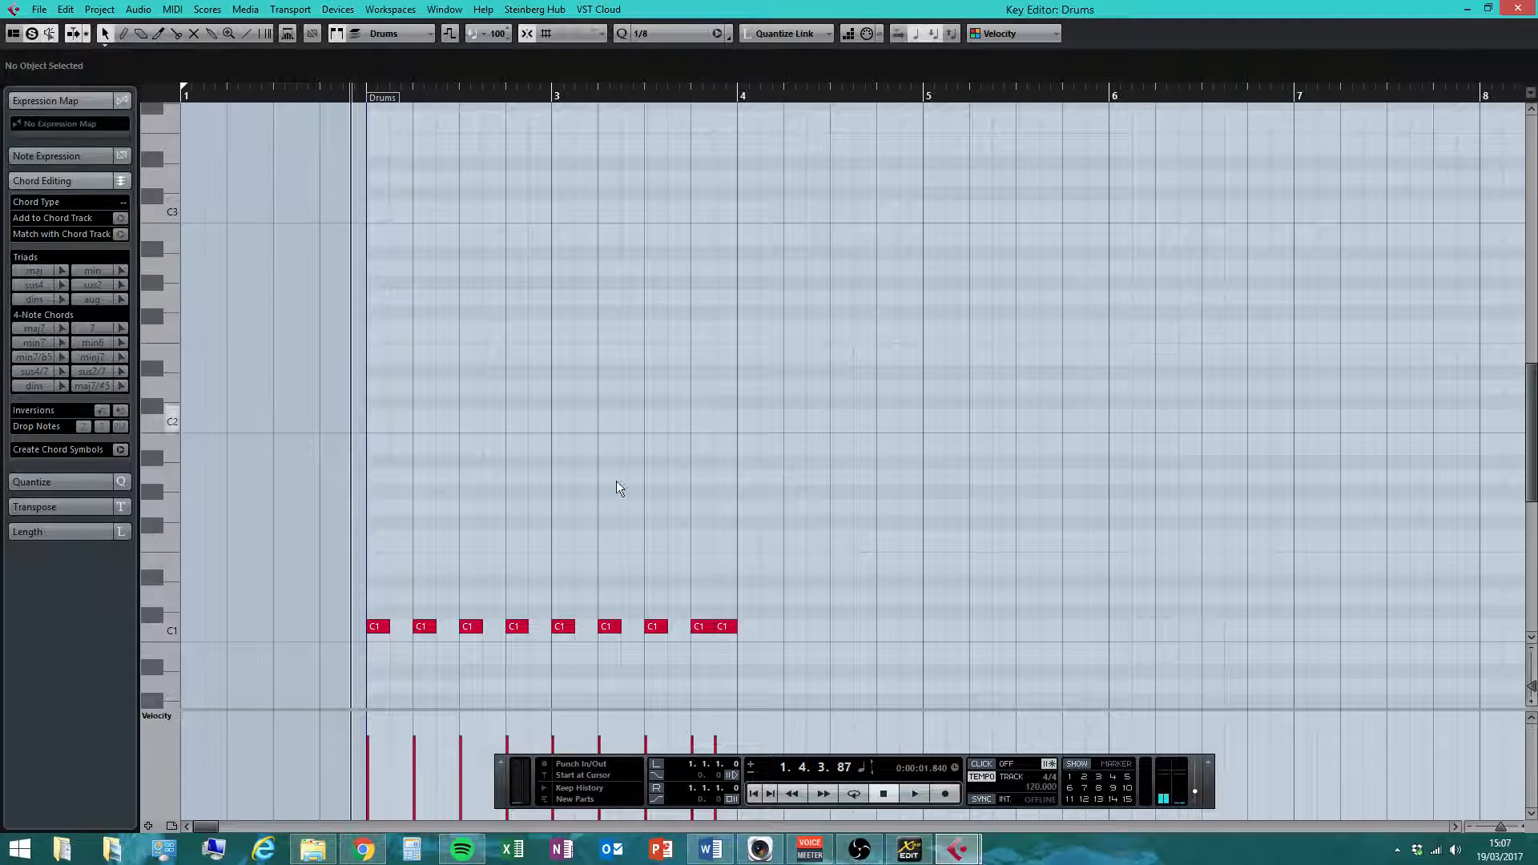
pyautogui.click(904, 798)
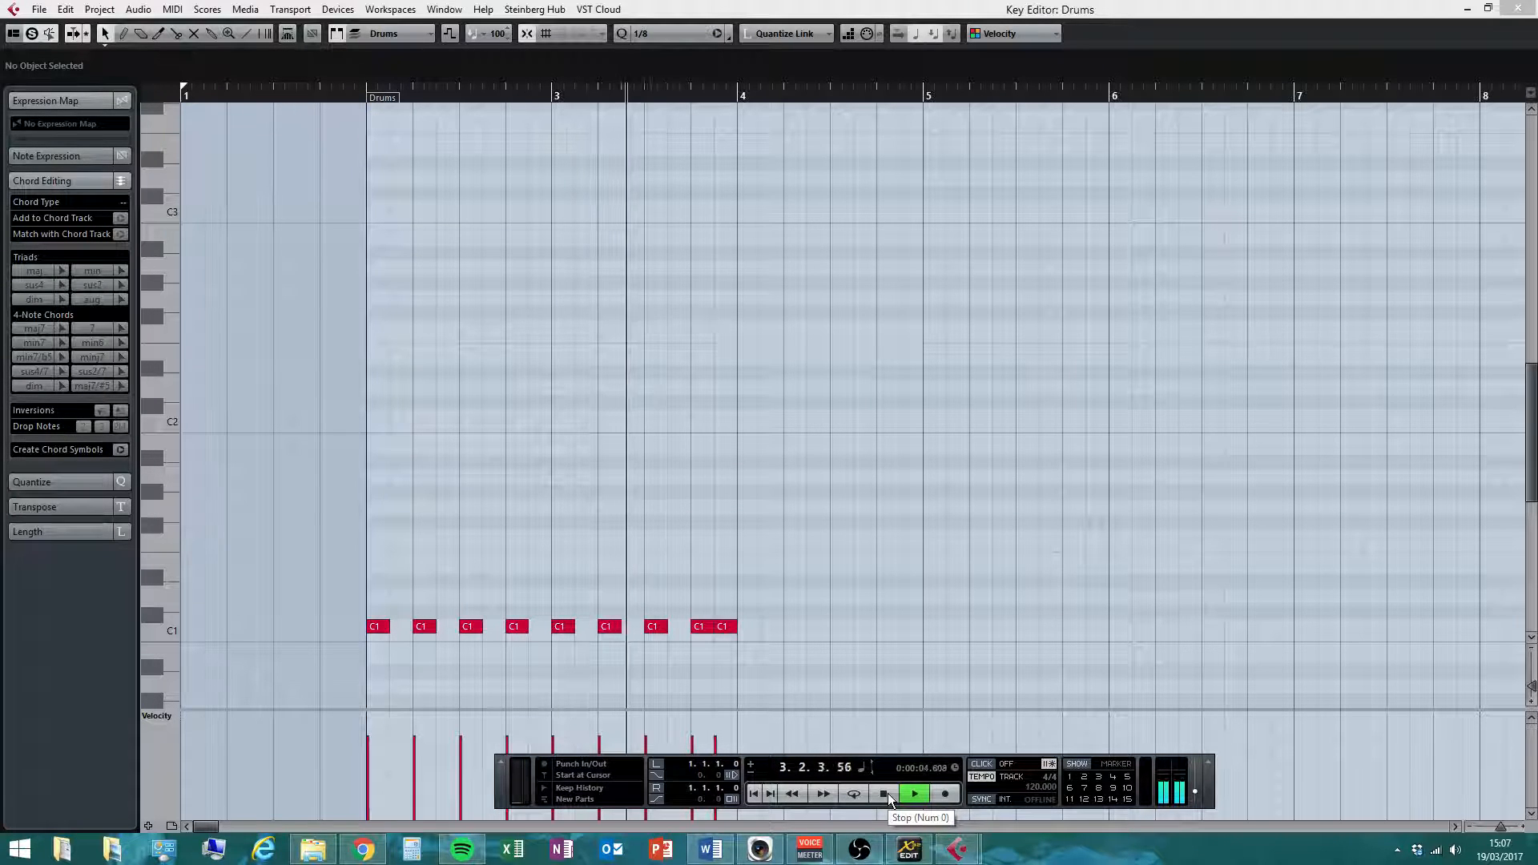
pyautogui.click(887, 793)
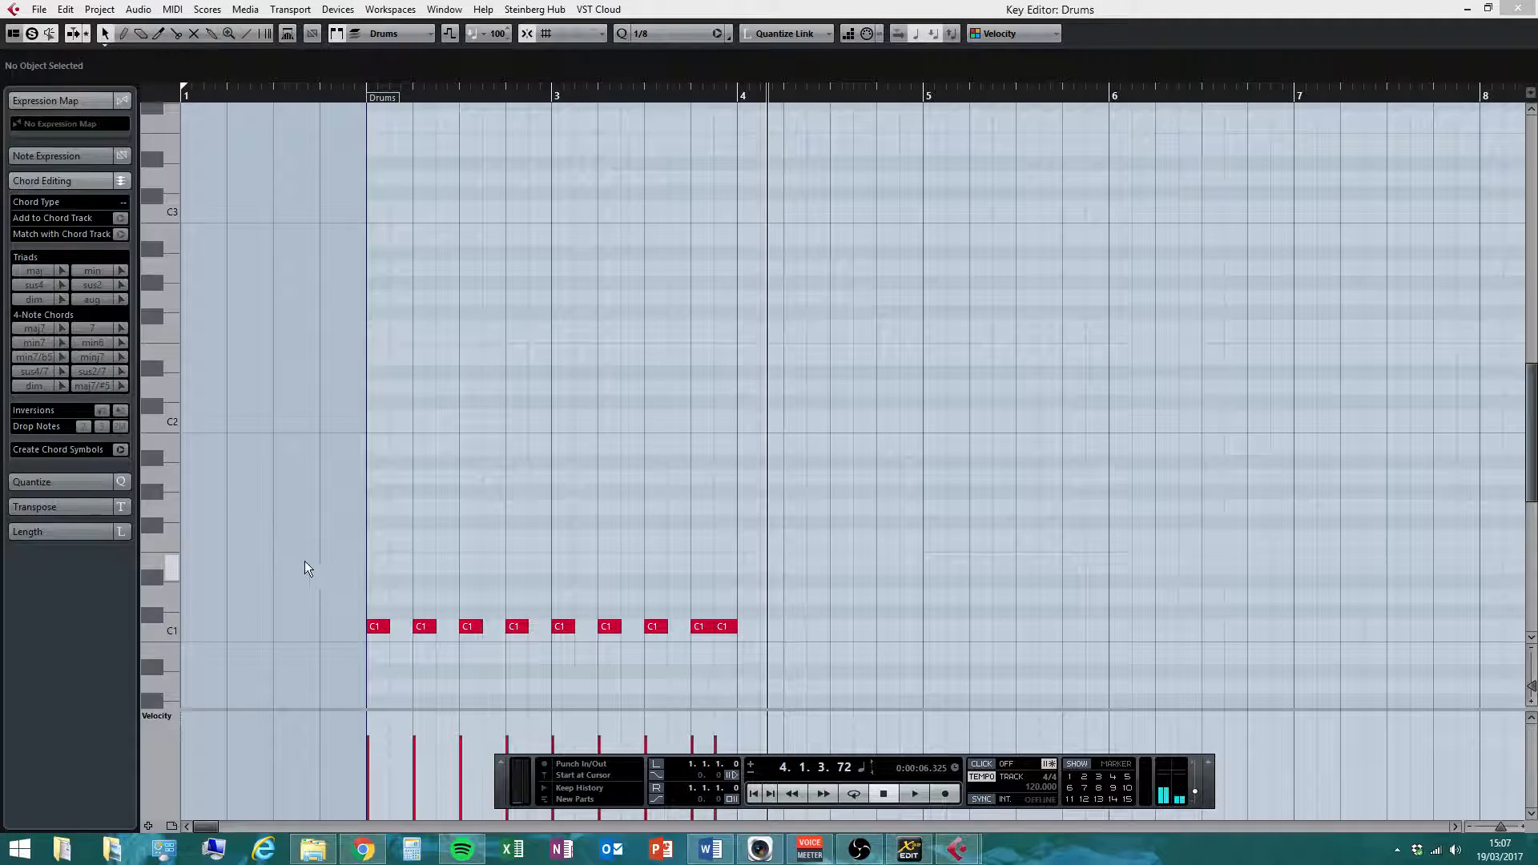
# - Draw eighth-length E1 notes at 2.2.1, 2.4.1, 3.2.1, 3.4.1 and 3.4.3 above the C1 pattern
pyautogui.rightClick(399, 583)
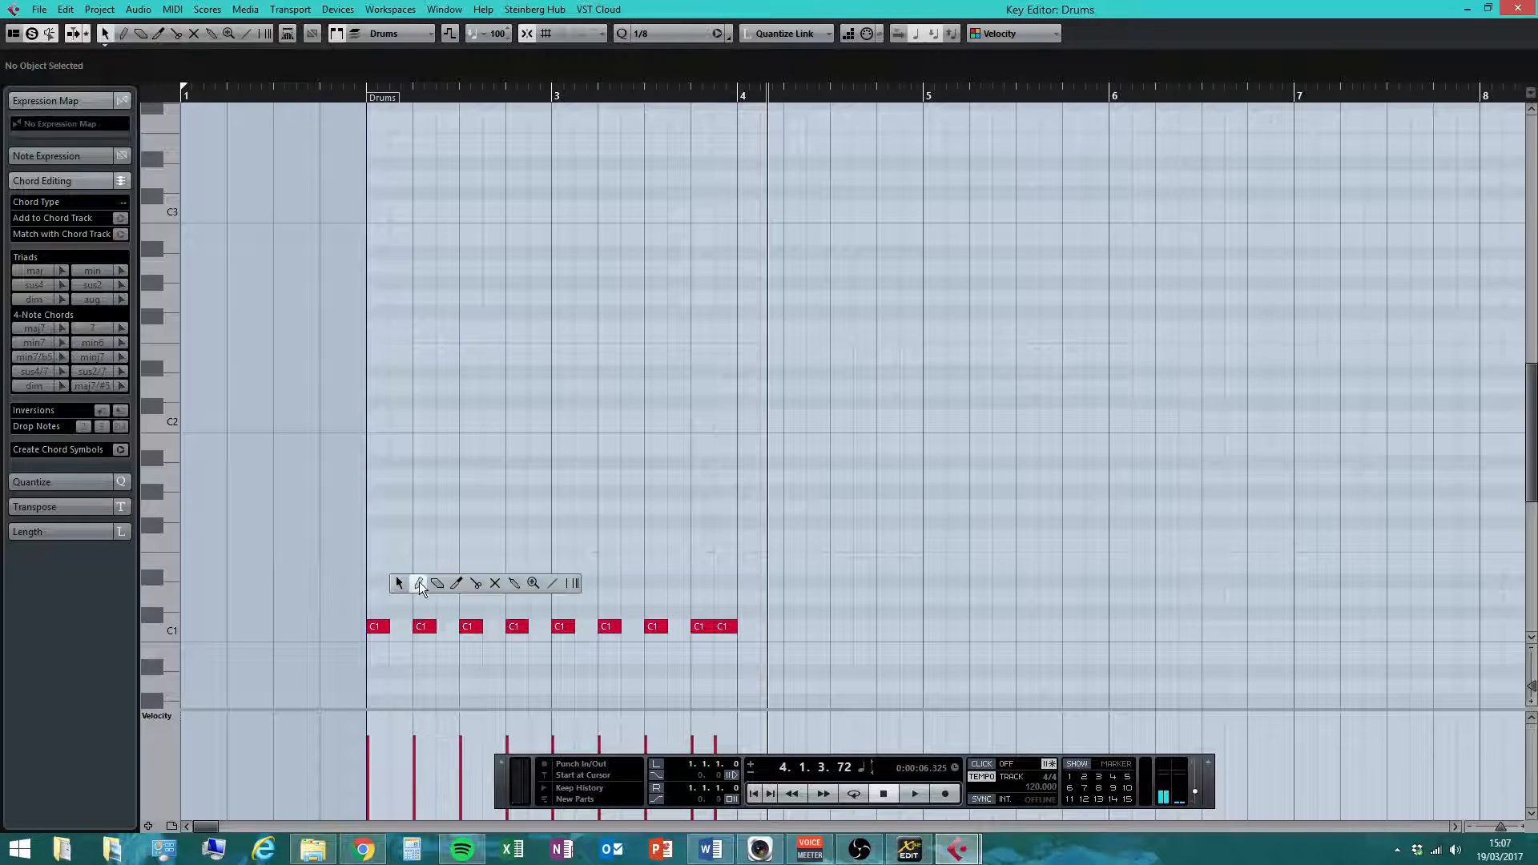
pyautogui.click(417, 584)
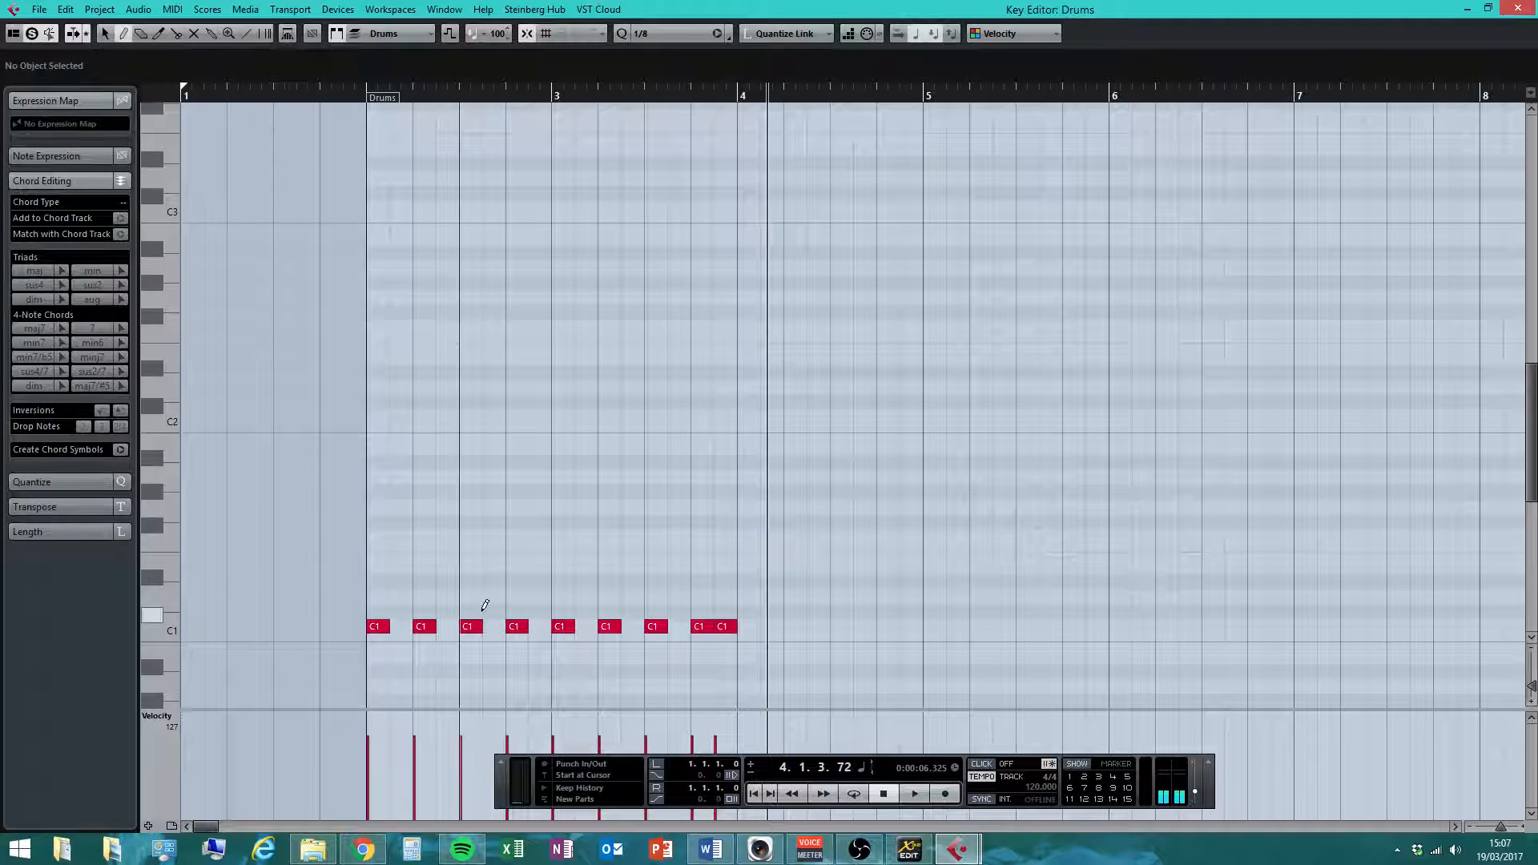
pyautogui.click(422, 567)
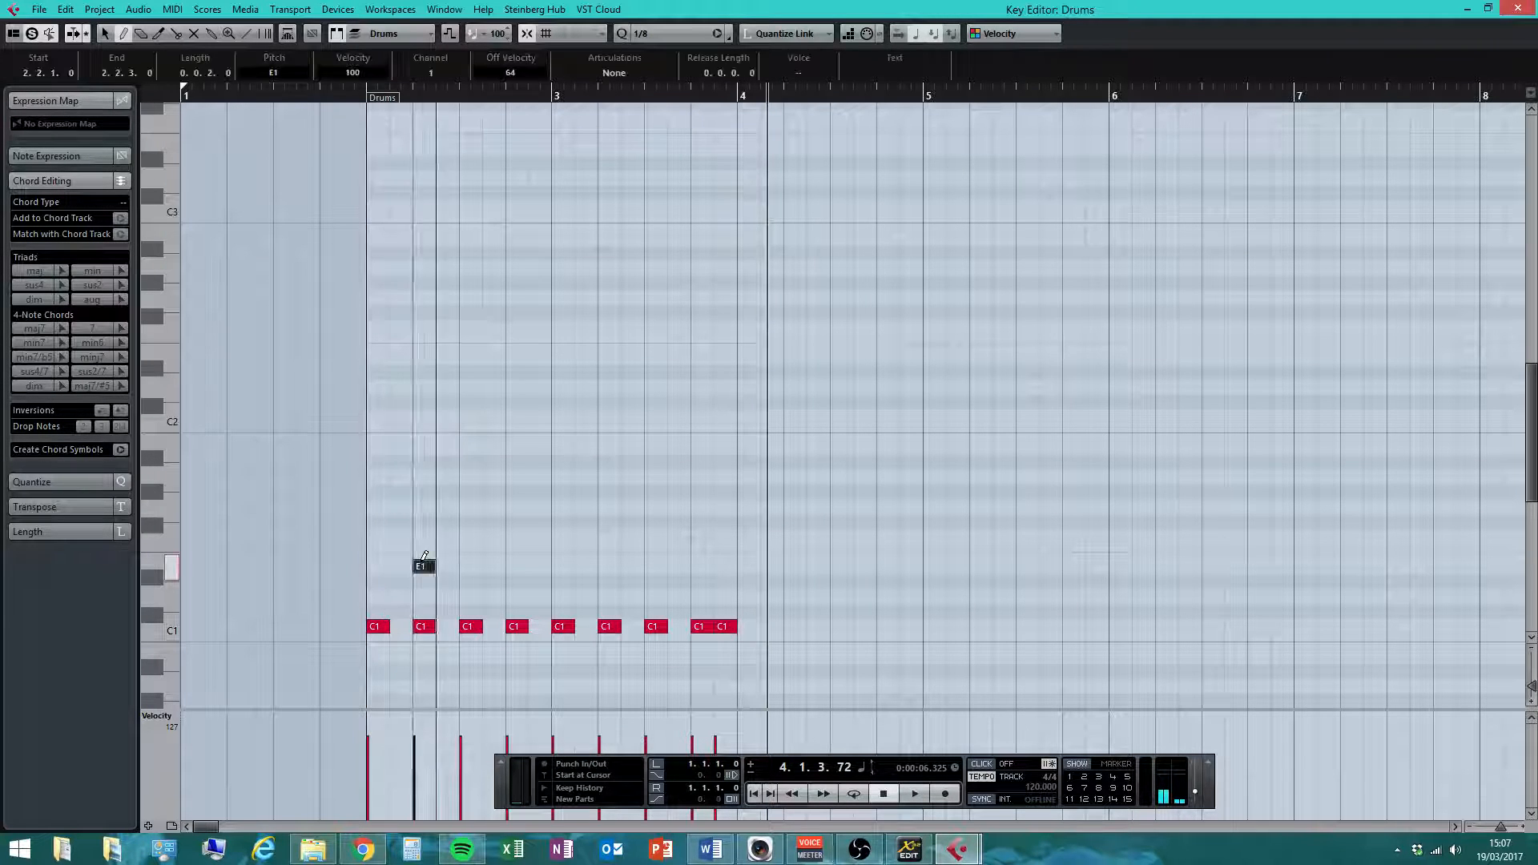
pyautogui.click(515, 566)
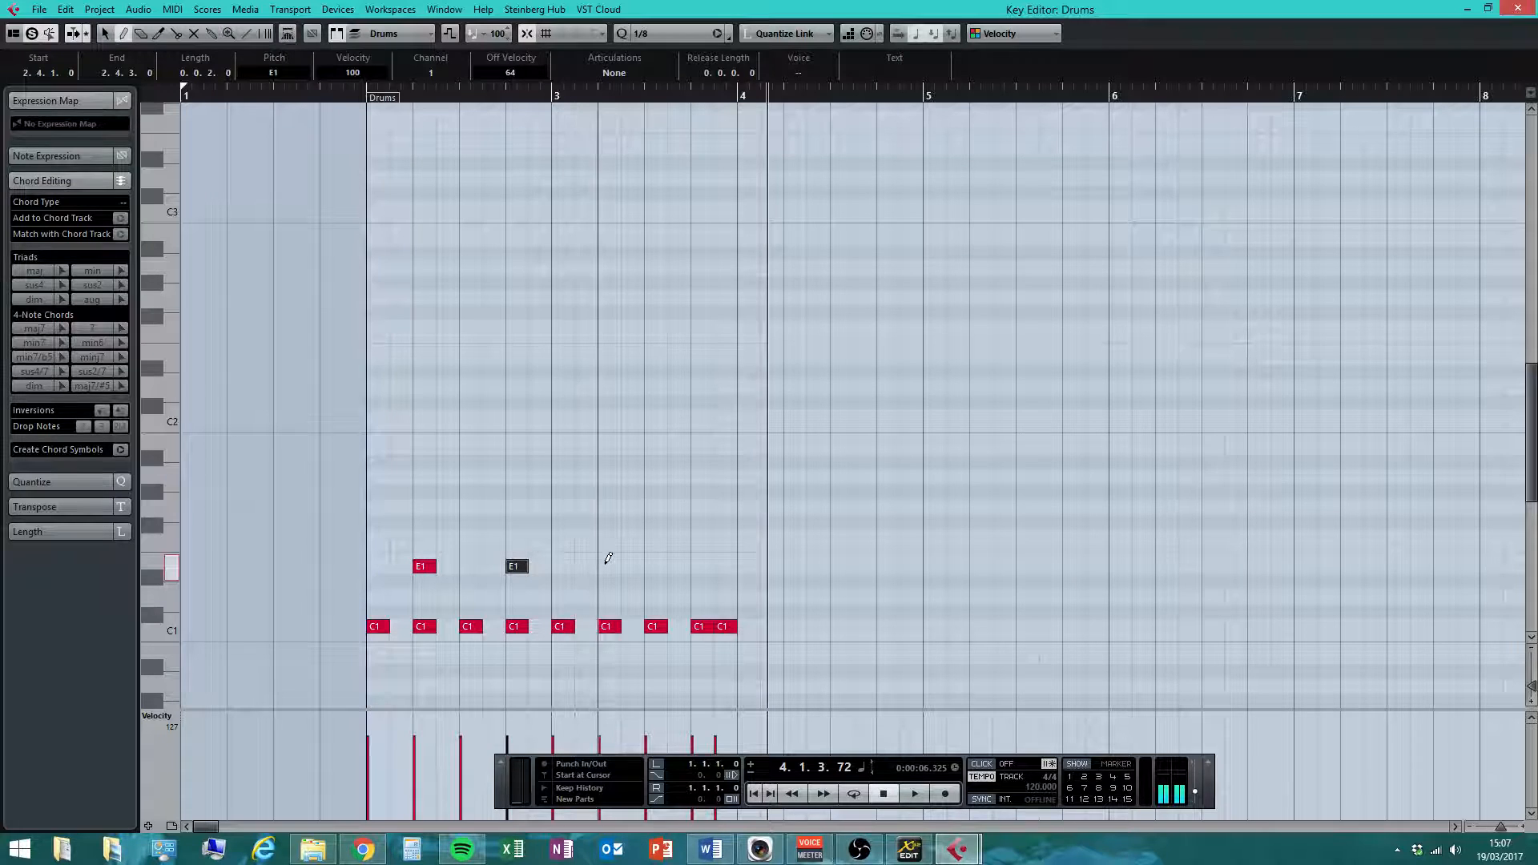
pyautogui.click(607, 566)
pyautogui.click(699, 566)
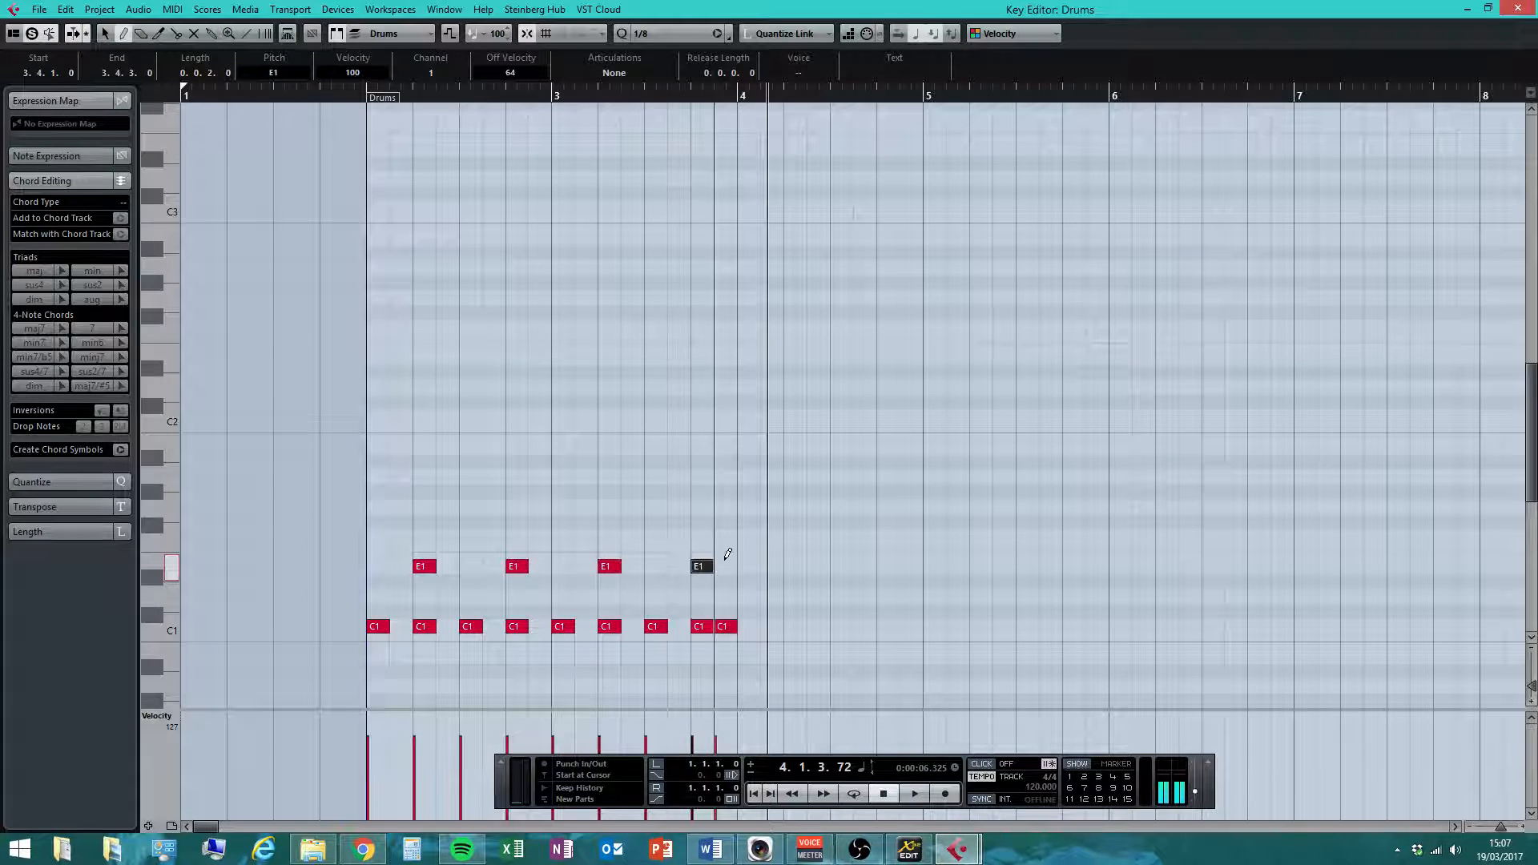
pyautogui.click(721, 566)
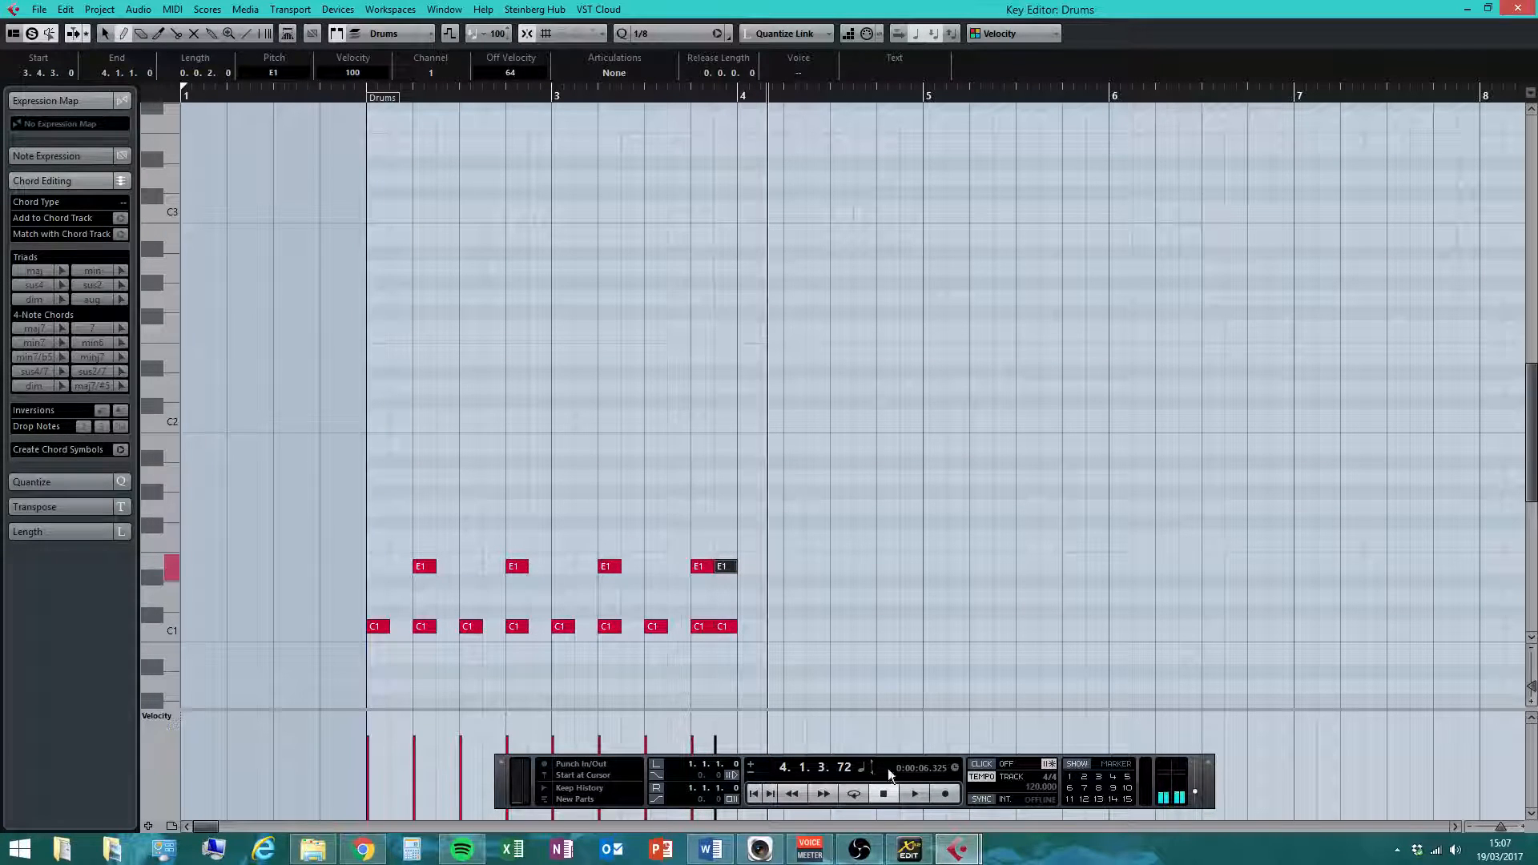
# - Play back the combined C1 and E1 pattern and stop at the start of bar 4
pyautogui.click(894, 793)
pyautogui.click(914, 793)
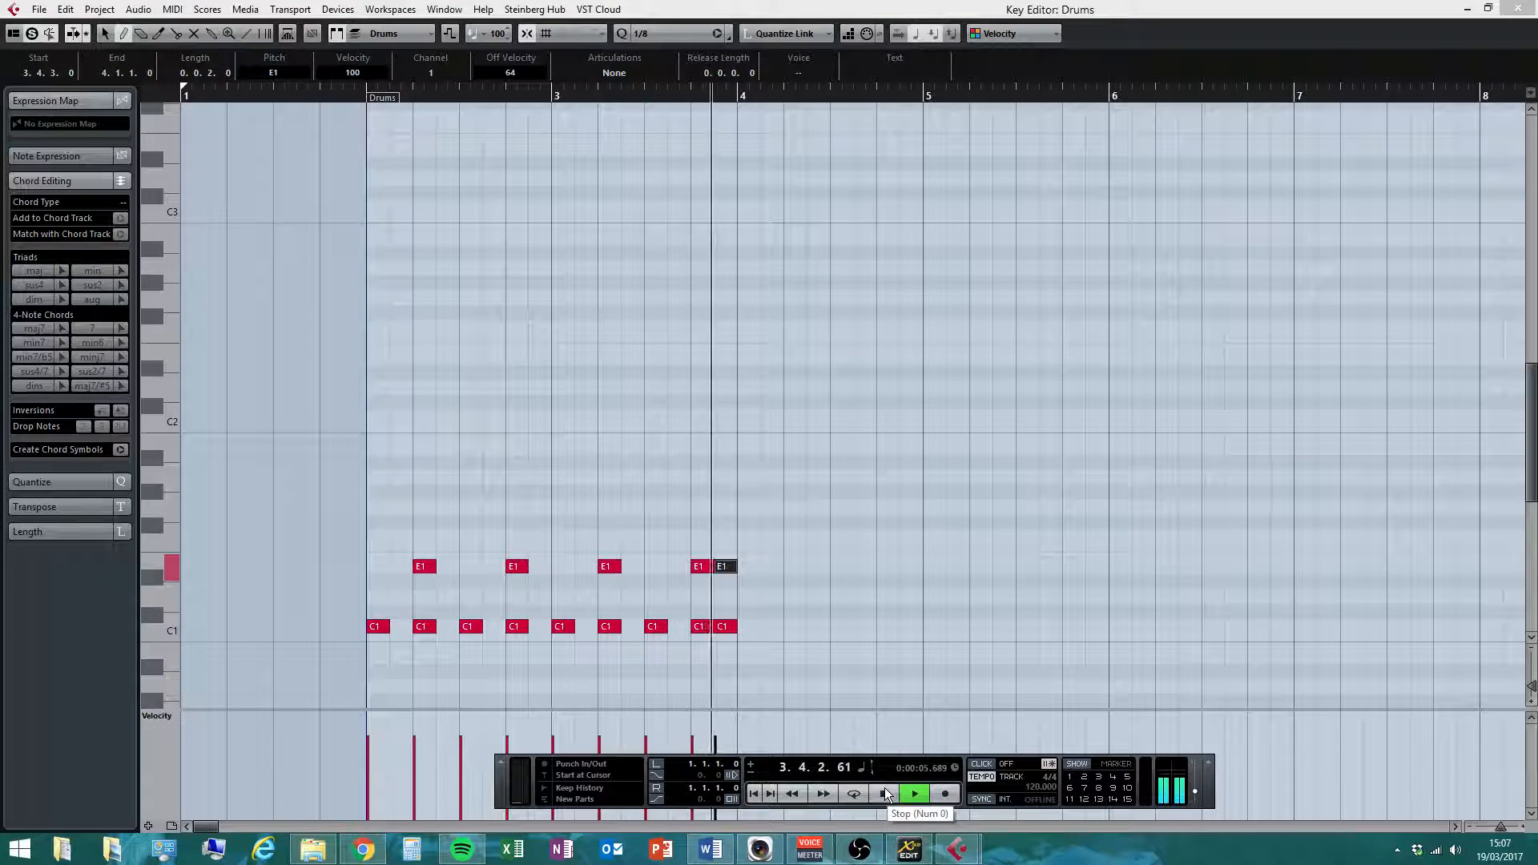
pyautogui.click(884, 792)
# - Draw a continuous row of eighth-length F#1 notes across bars 2 and 3, and return to the selection tool
pyautogui.rightClick(564, 412)
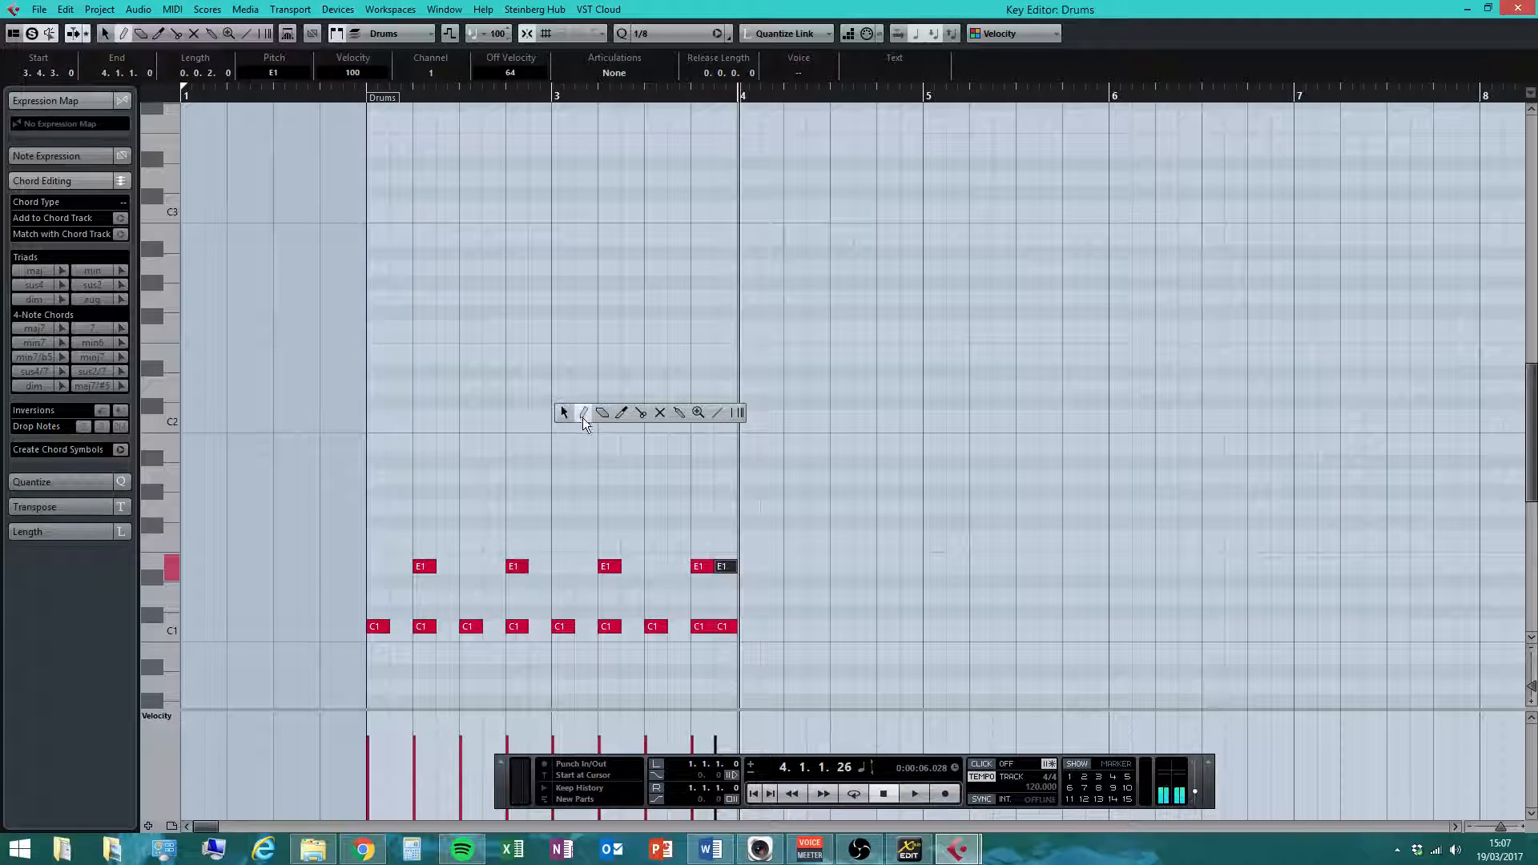
pyautogui.click(583, 415)
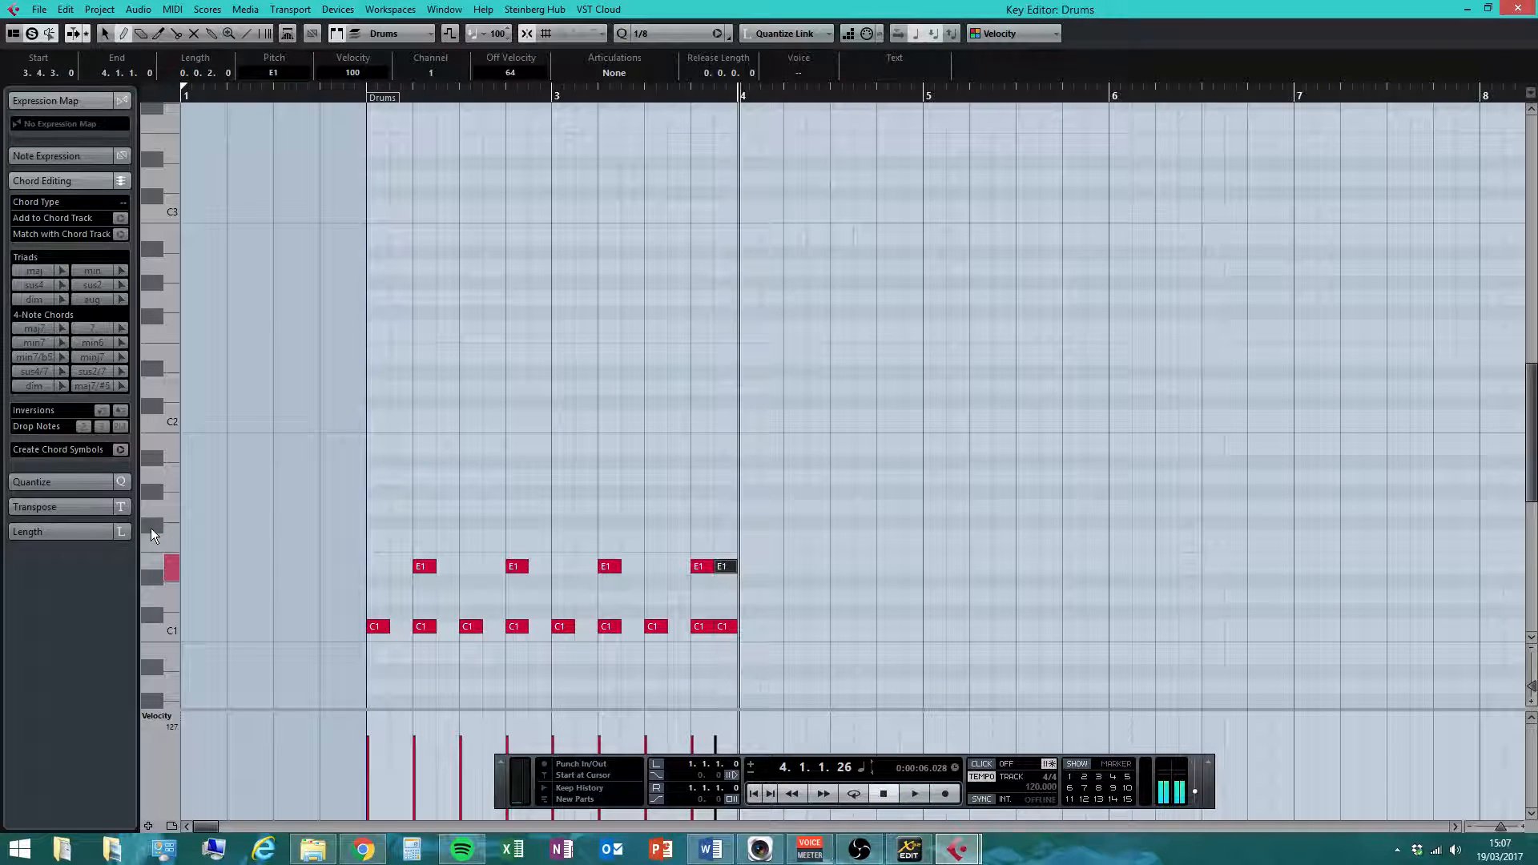
pyautogui.click(377, 521)
pyautogui.click(400, 522)
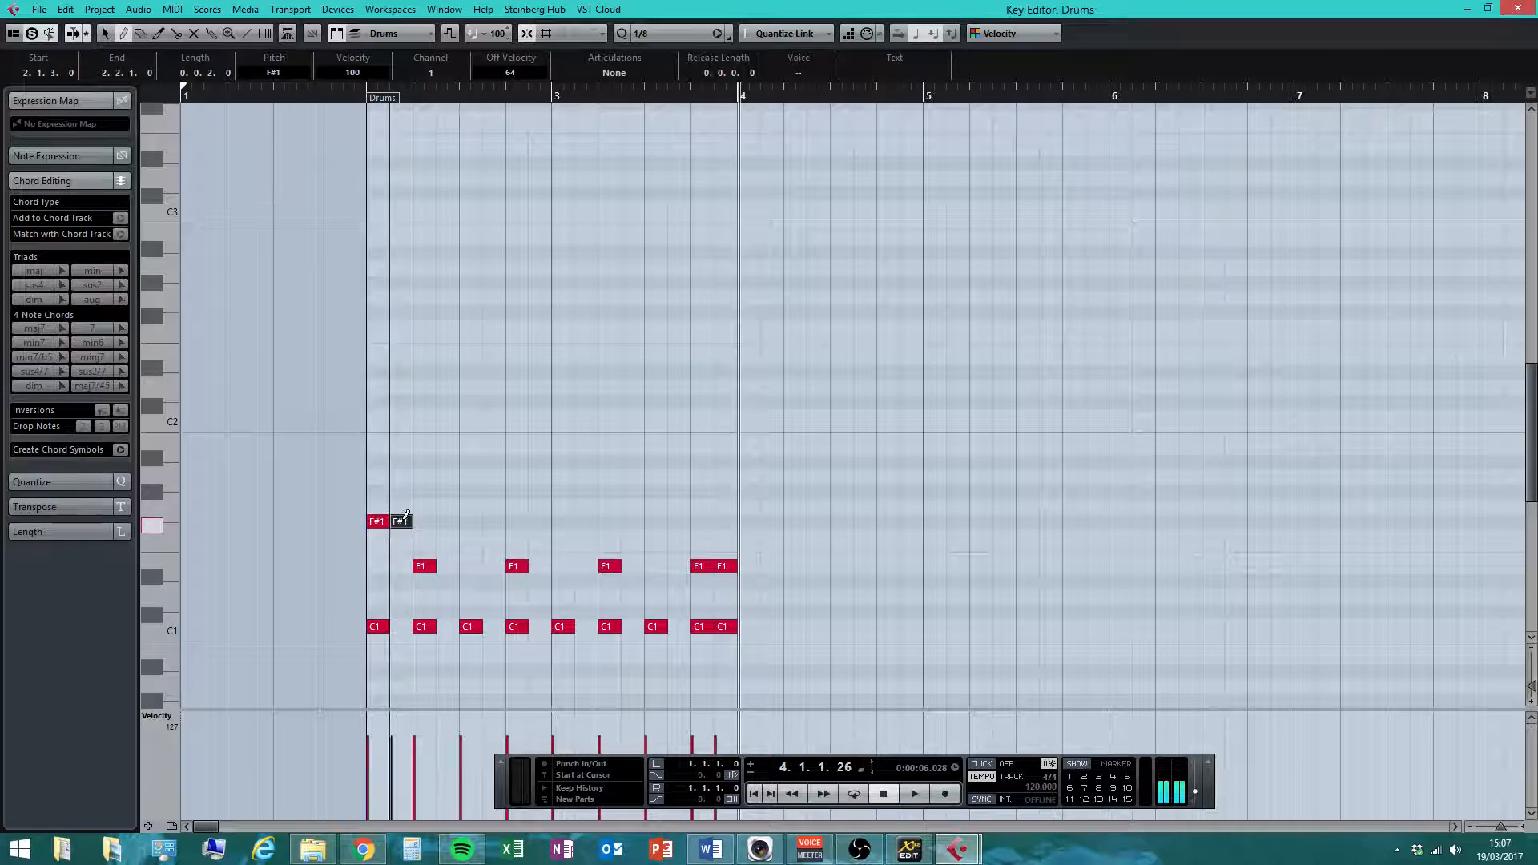
pyautogui.click(424, 521)
pyautogui.click(447, 521)
pyautogui.click(470, 522)
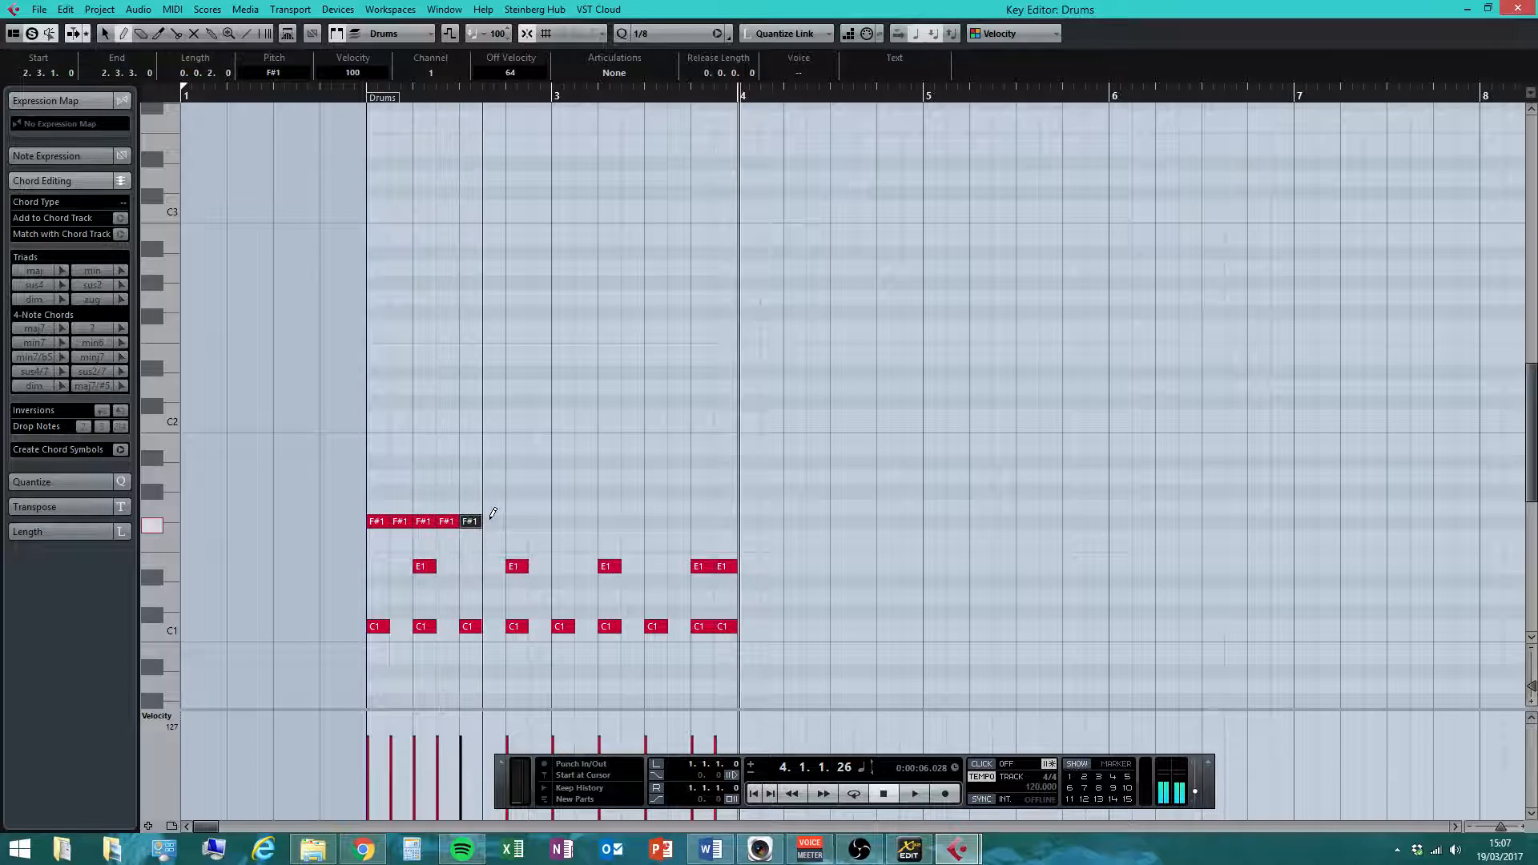
pyautogui.click(494, 522)
pyautogui.click(516, 522)
pyautogui.click(539, 522)
pyautogui.click(585, 521)
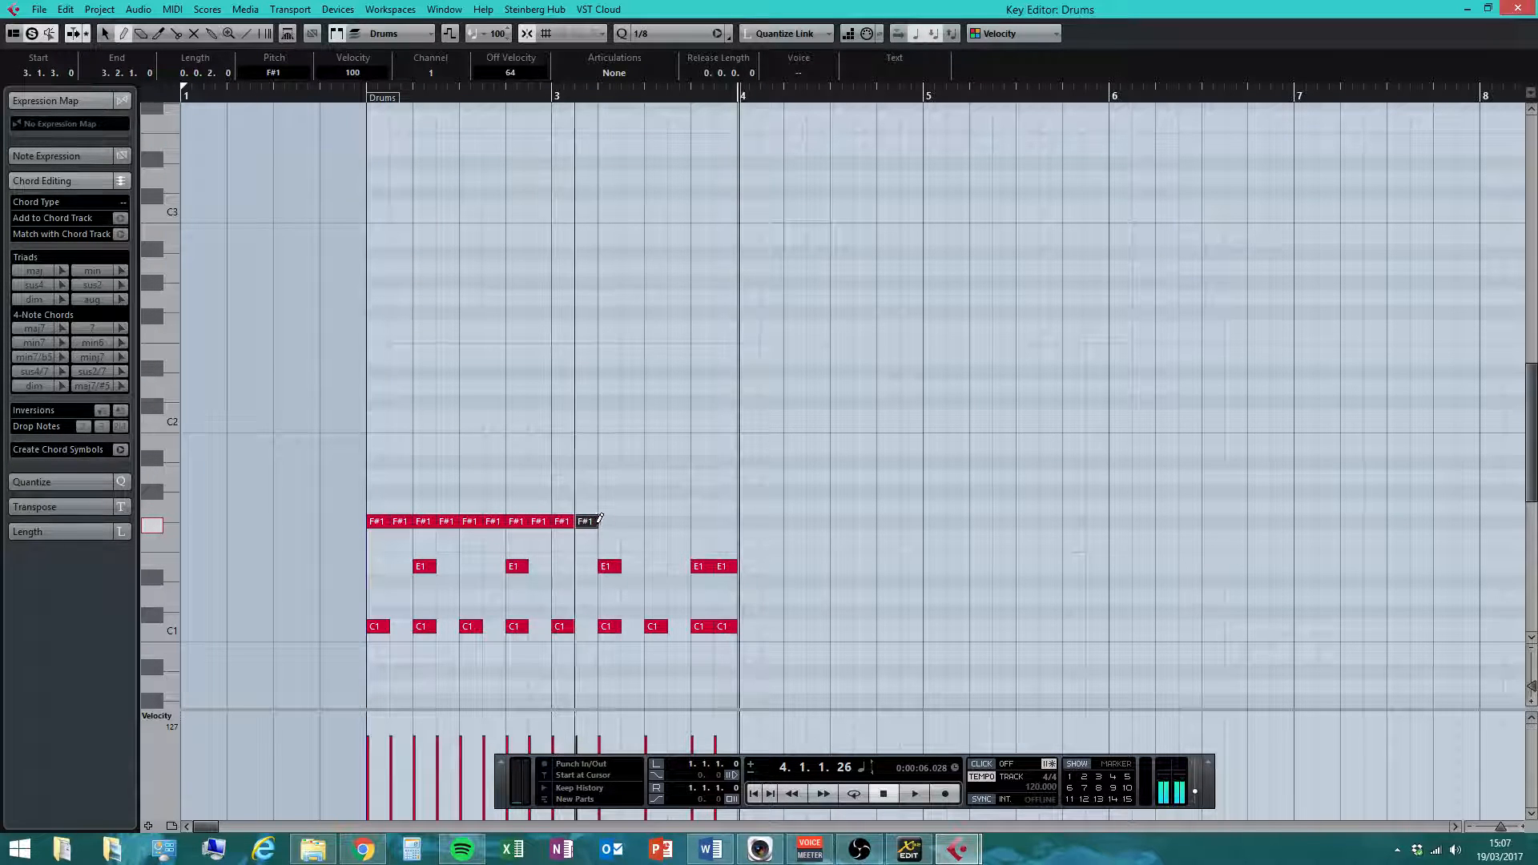
pyautogui.click(609, 522)
pyautogui.click(631, 521)
pyautogui.click(656, 522)
pyautogui.click(679, 522)
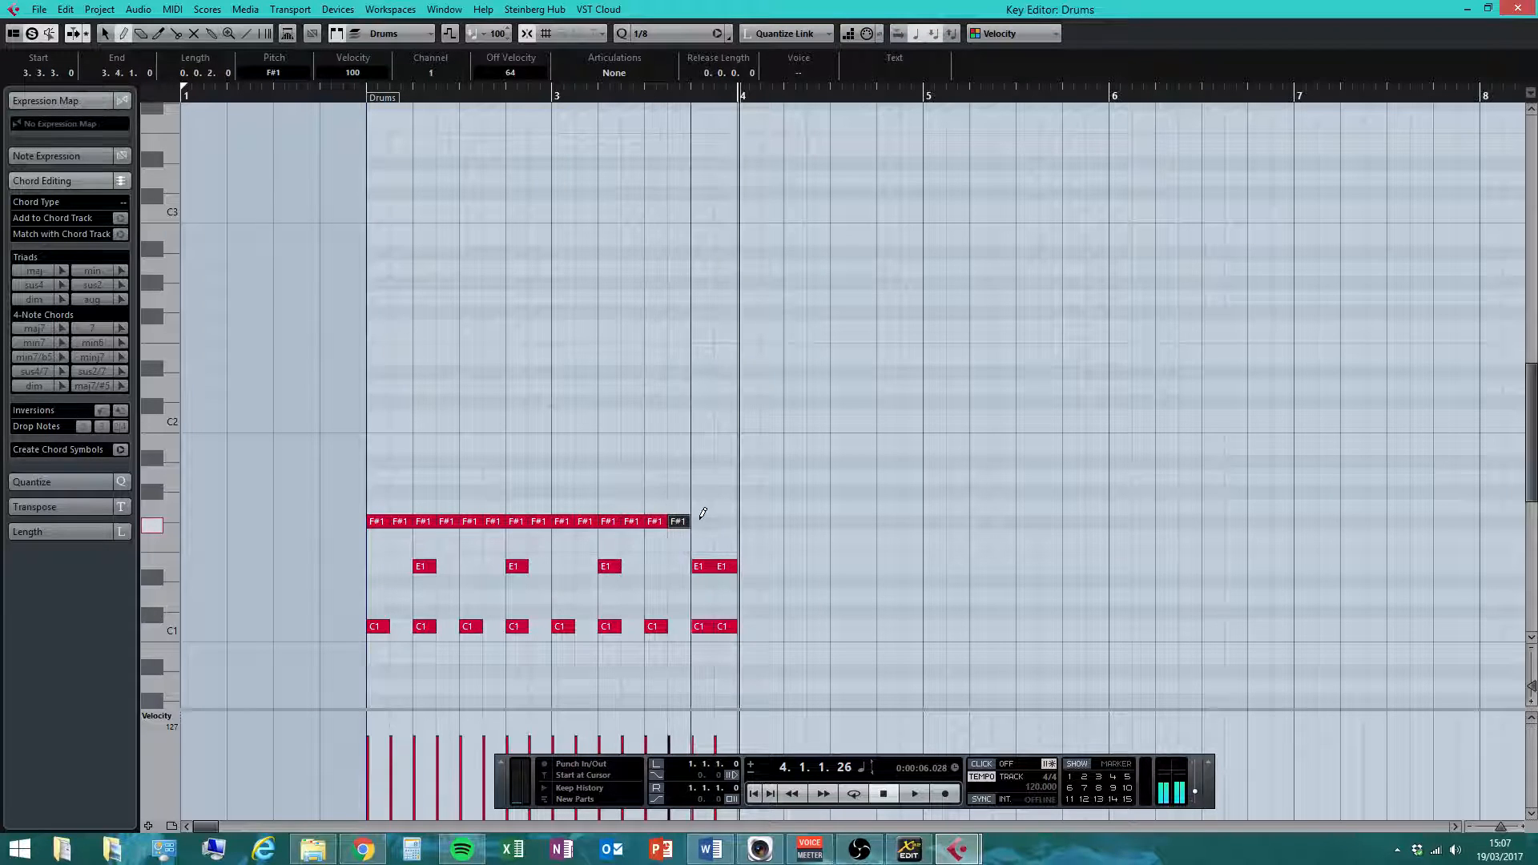
pyautogui.click(702, 522)
pyautogui.click(725, 521)
pyautogui.press('1')
pyautogui.click(853, 641)
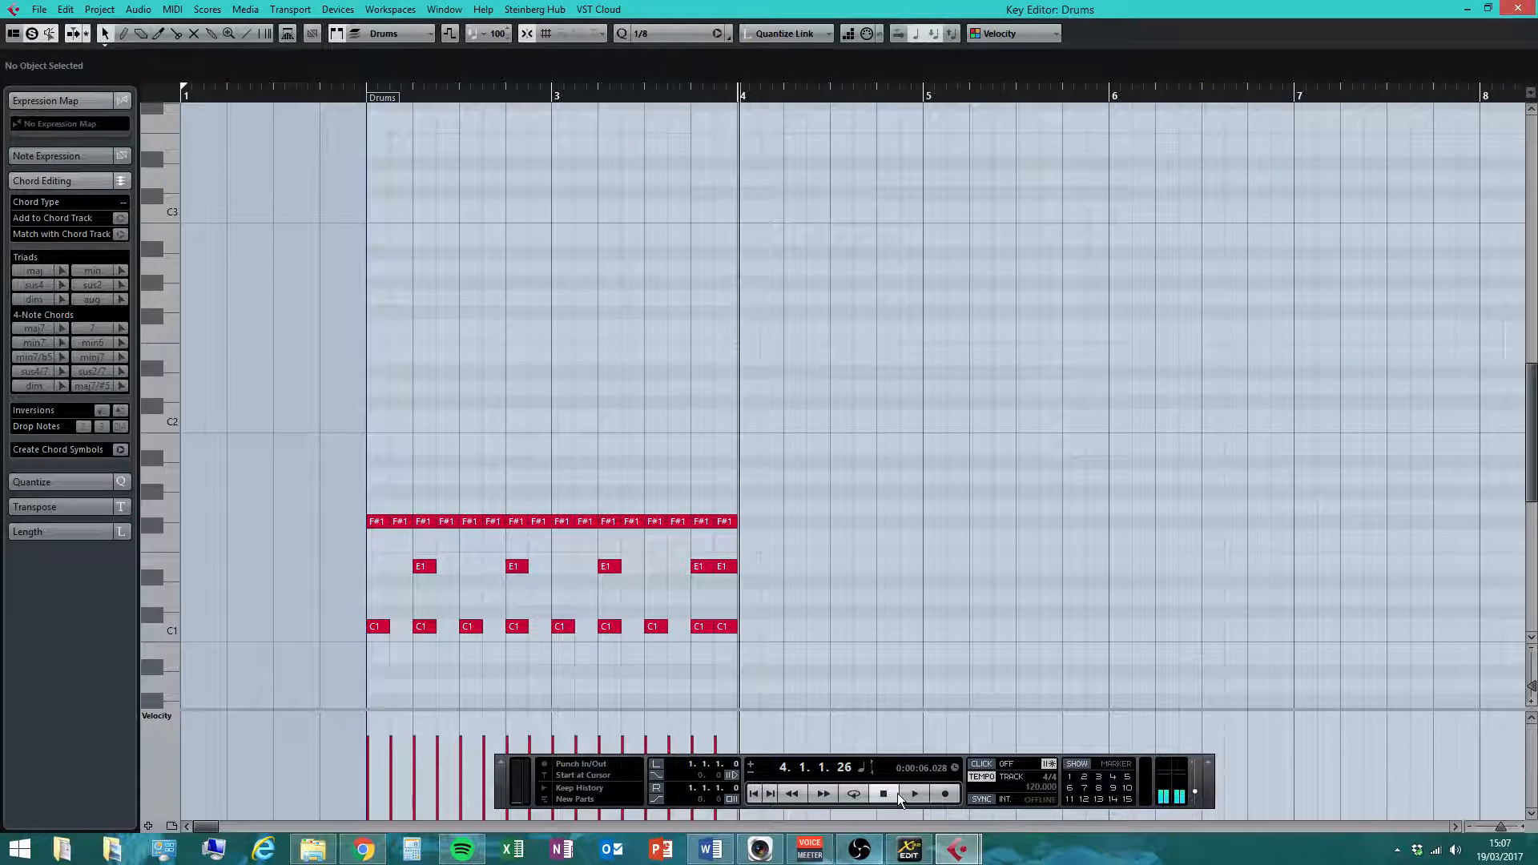
# - Play back the two-bar pattern with the F#1 notes included and stop after bar 3
pyautogui.click(914, 793)
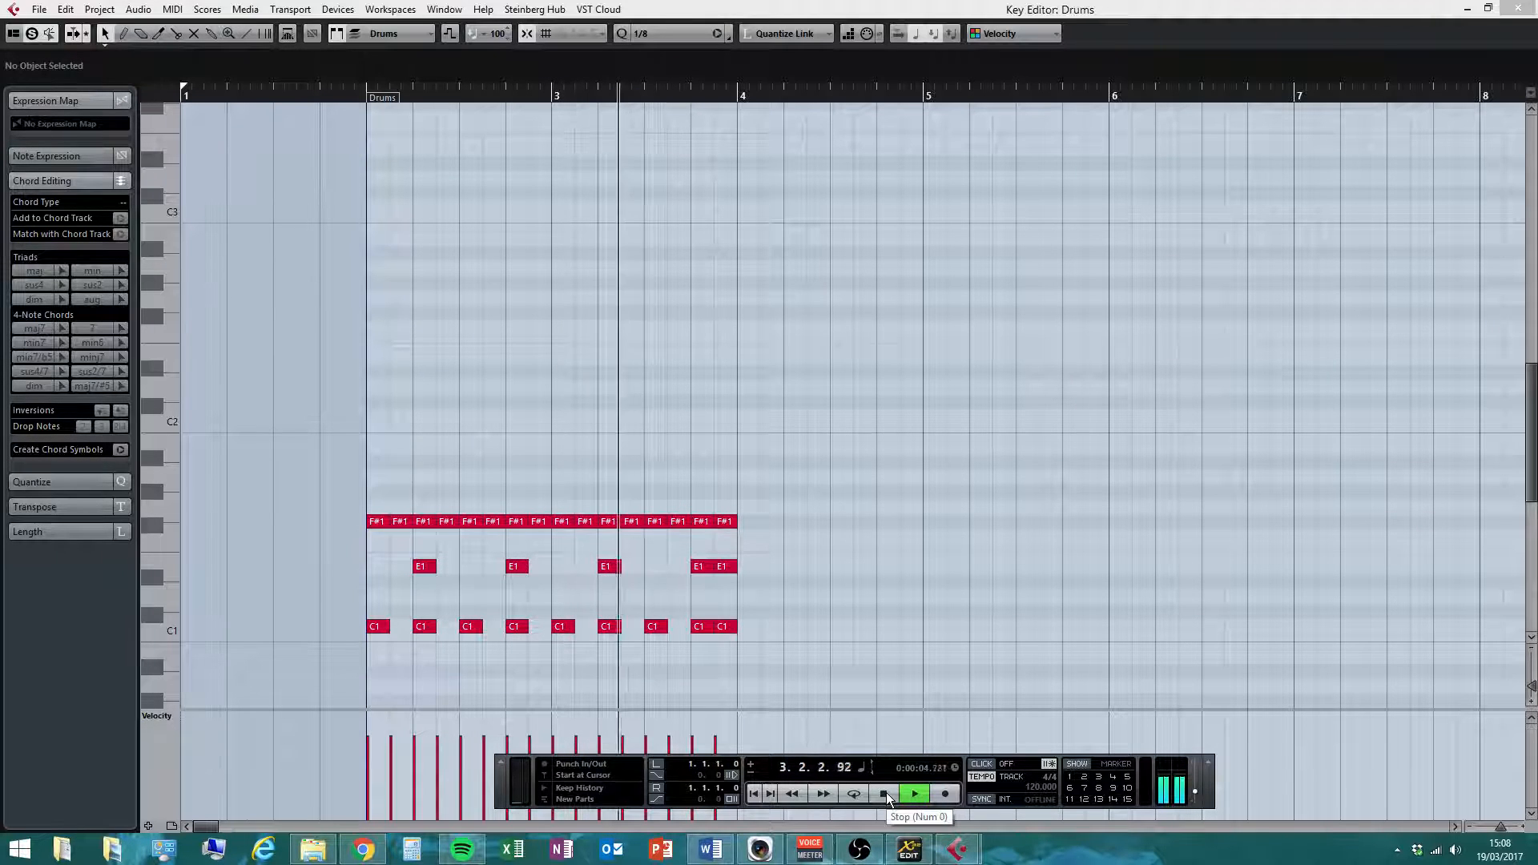
pyautogui.click(885, 793)
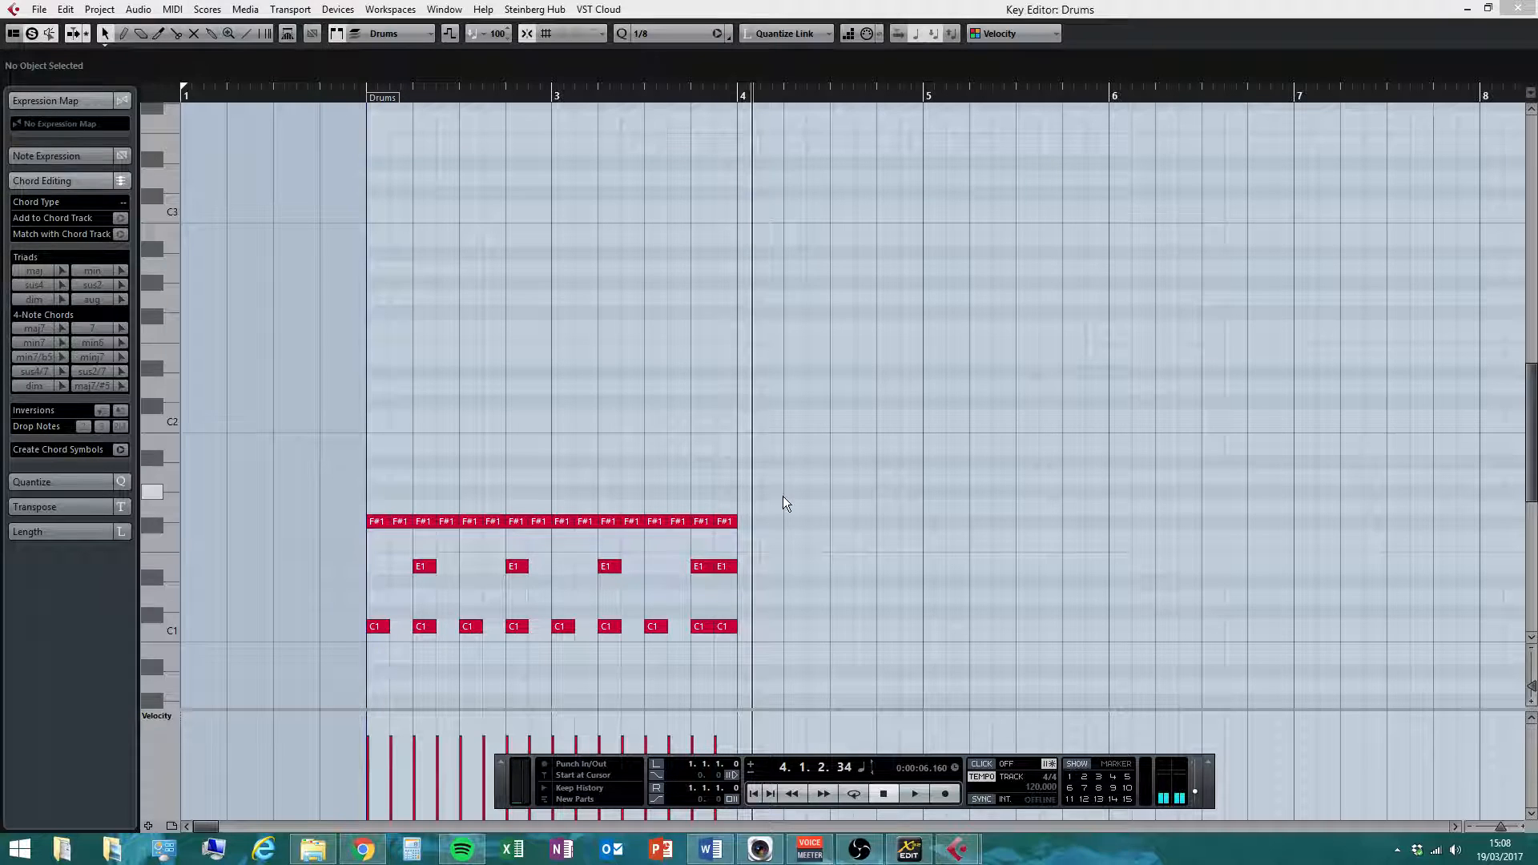
pyautogui.moveTo(786, 466); pyautogui.dragTo(344, 378)
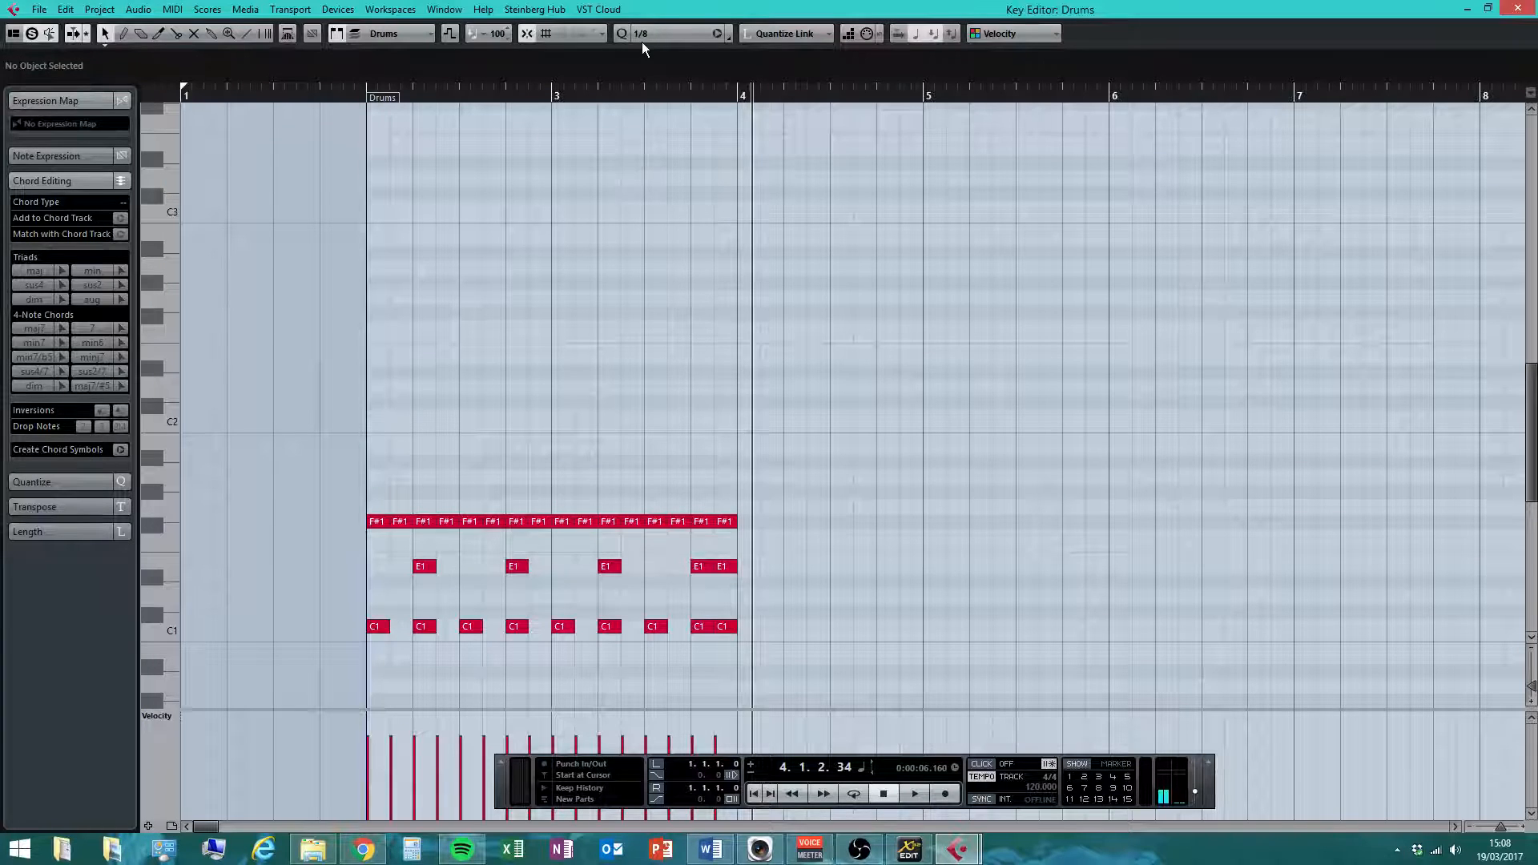
# - Draw a trial A#1 note at 2.4.1, move it down to A1, and delete it
pyautogui.rightClick(507, 390)
pyautogui.click(527, 390)
pyautogui.click(515, 462)
pyautogui.rightClick(535, 463)
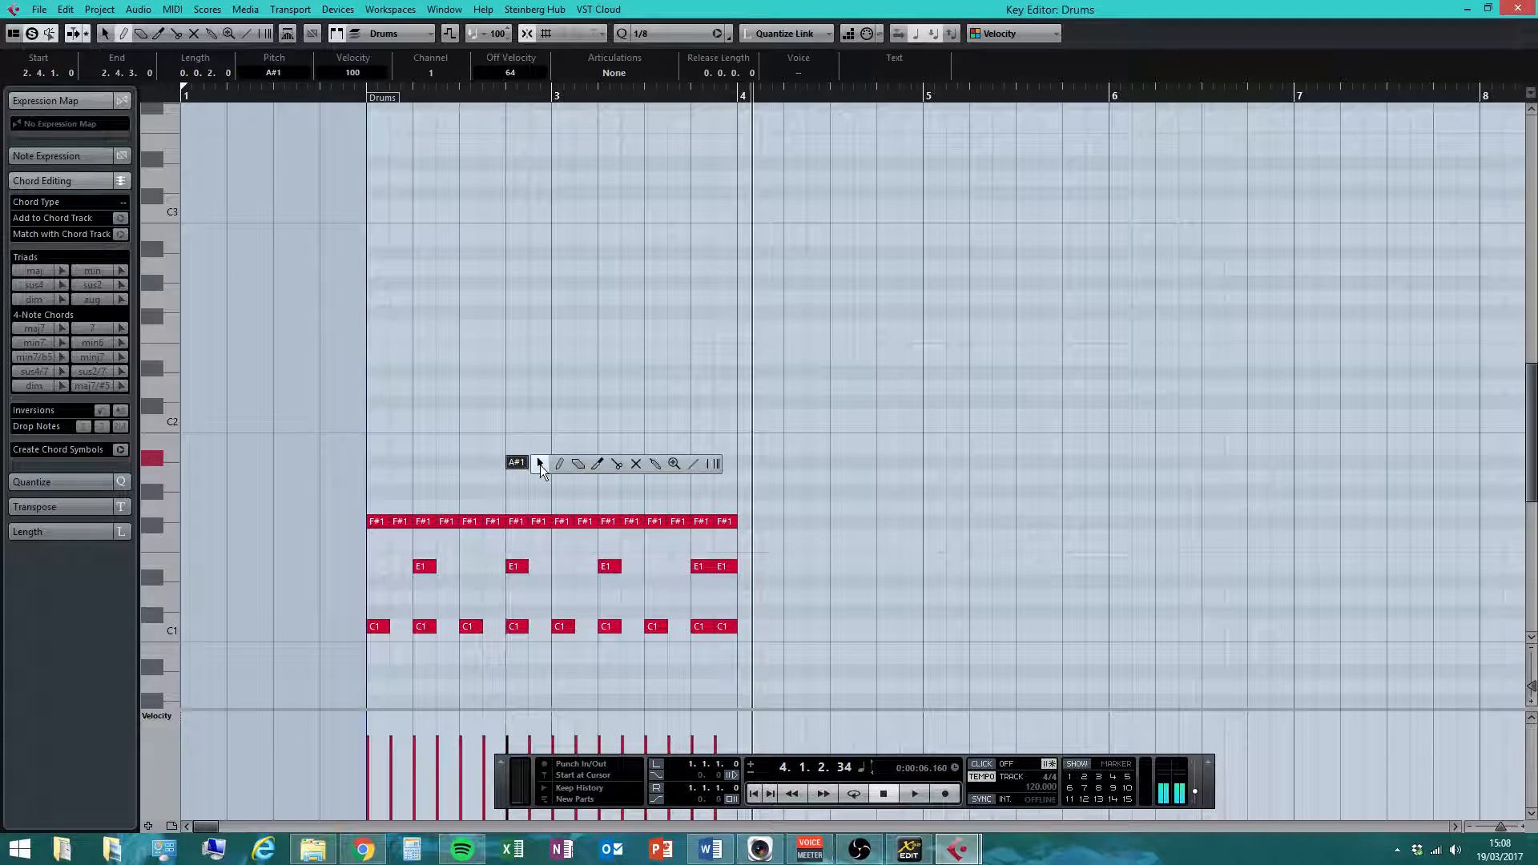
pyautogui.click(535, 463)
pyautogui.moveTo(516, 475); pyautogui.dragTo(515, 486)
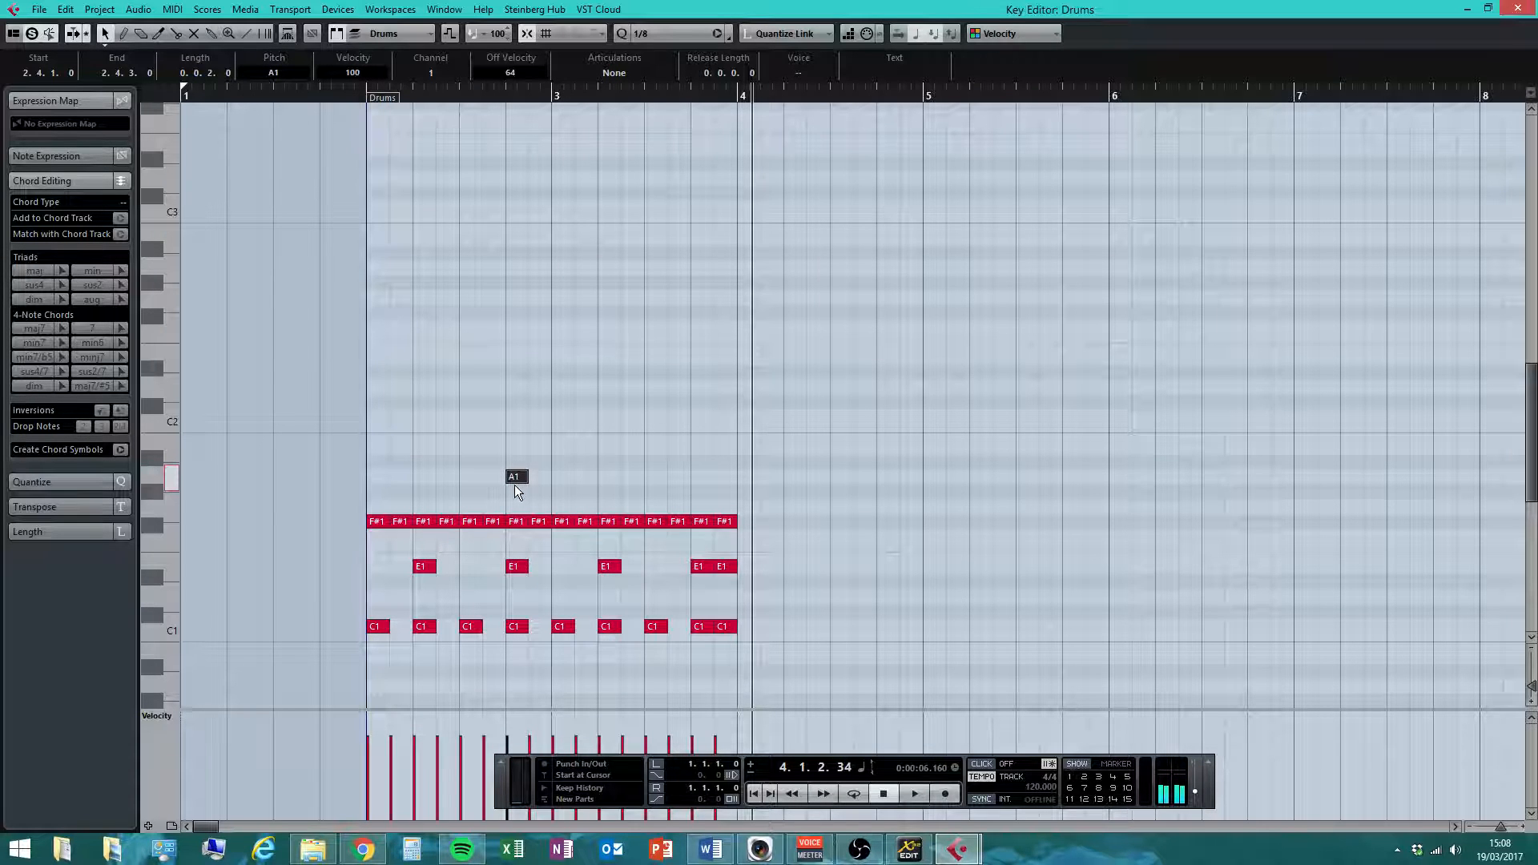
pyautogui.press('Delete')
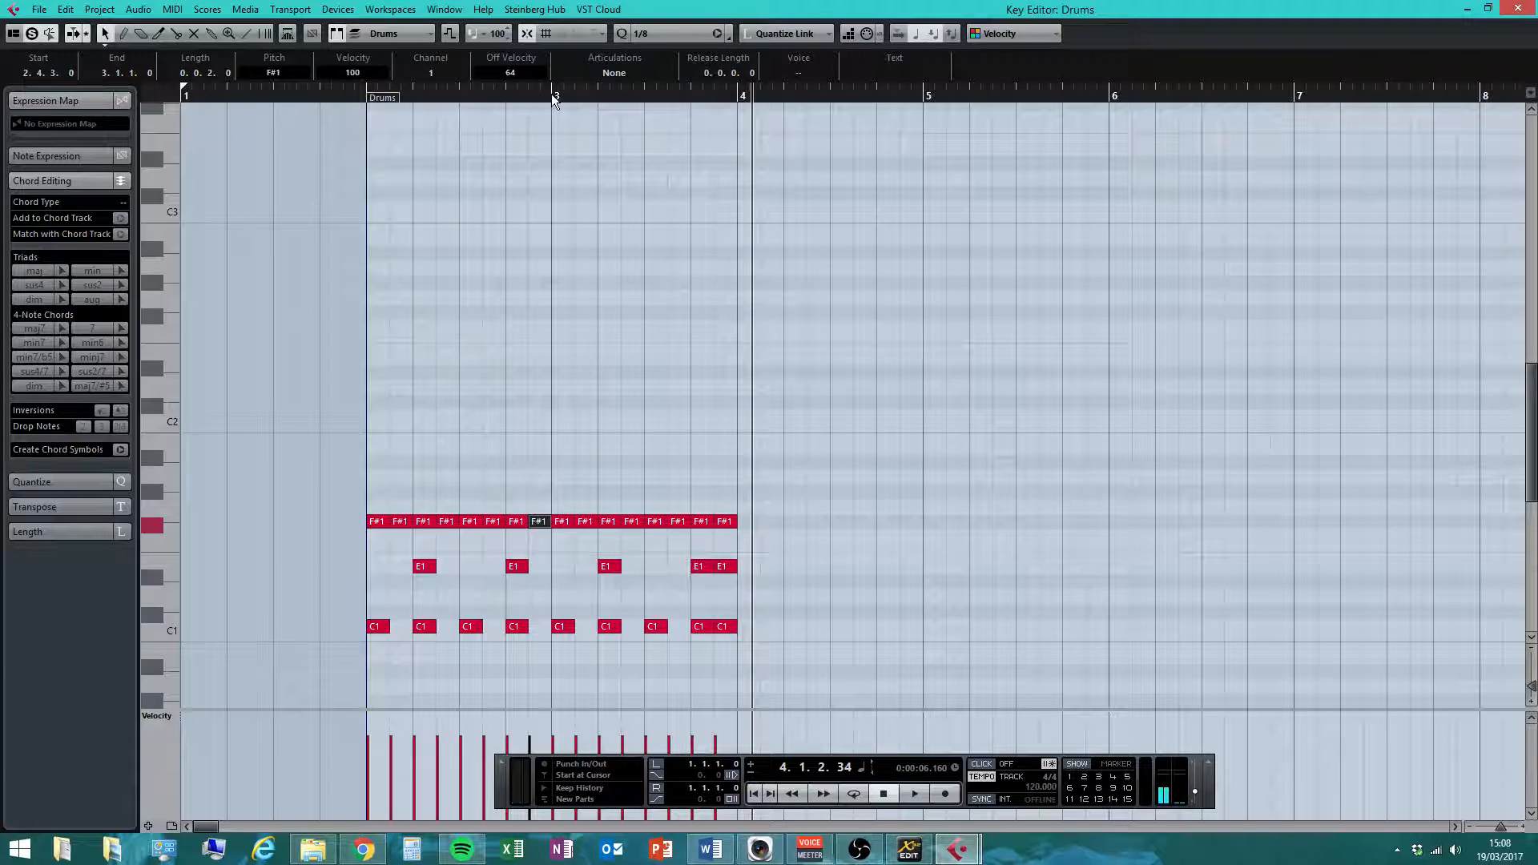
pyautogui.click(496, 458)
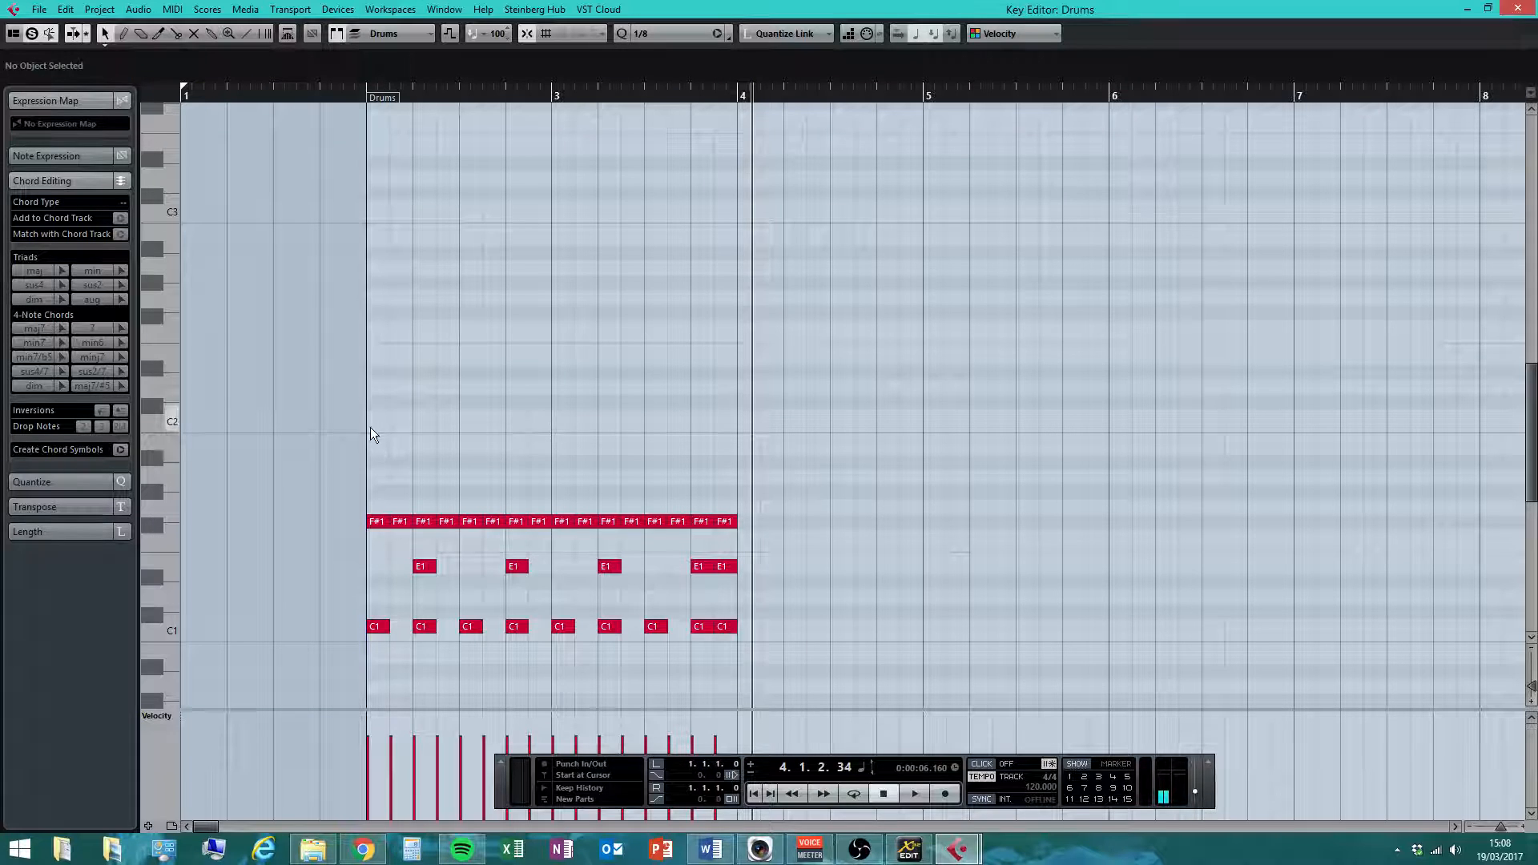
# - Switch the quantize value to 1/16 to examine the grid around 2.3, and return it to 1/8
pyautogui.click(644, 29)
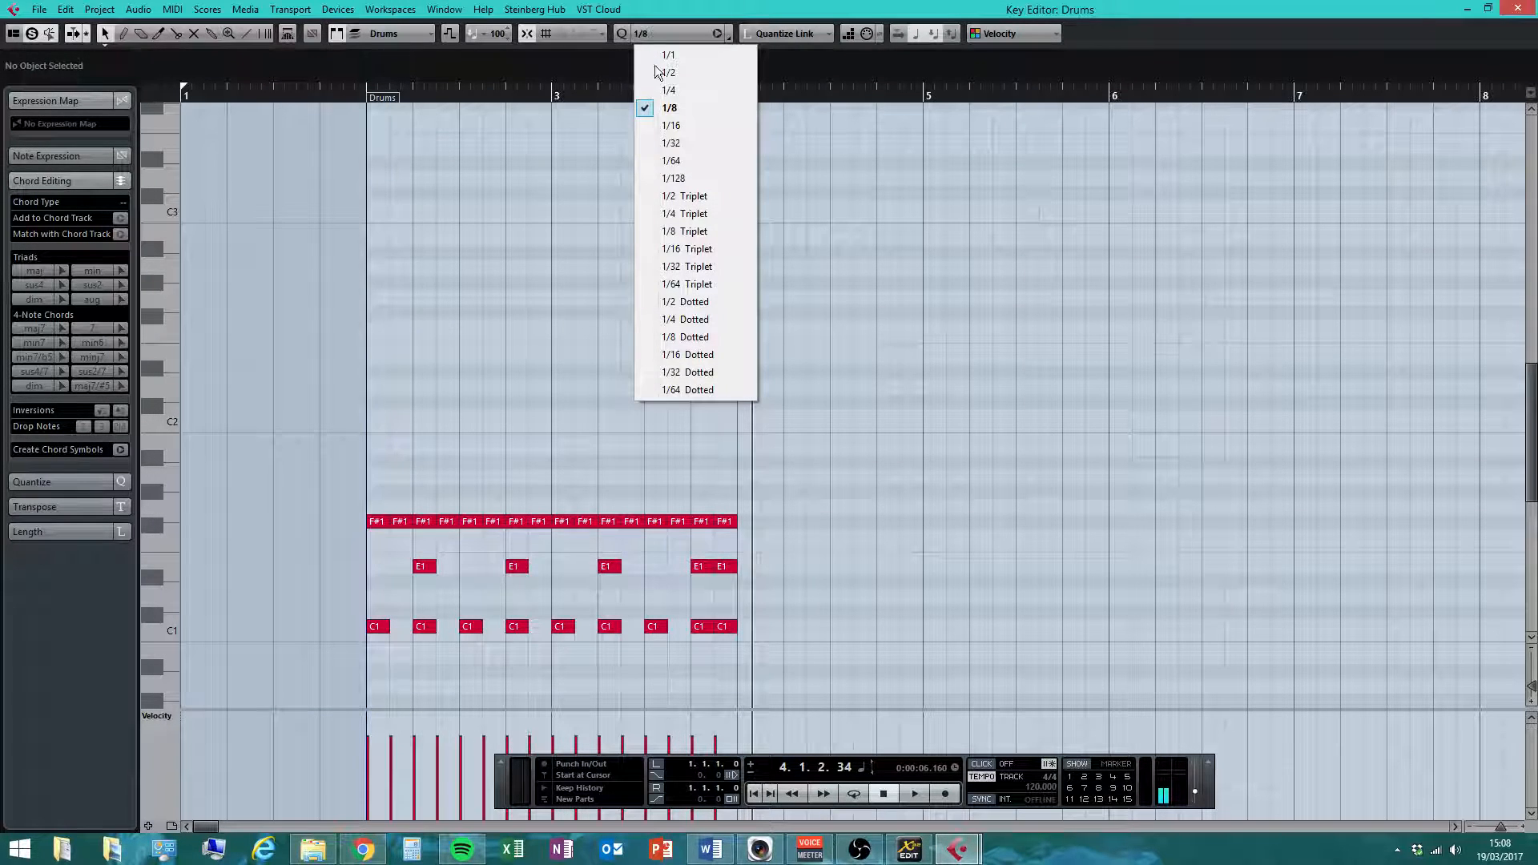
pyautogui.click(671, 127)
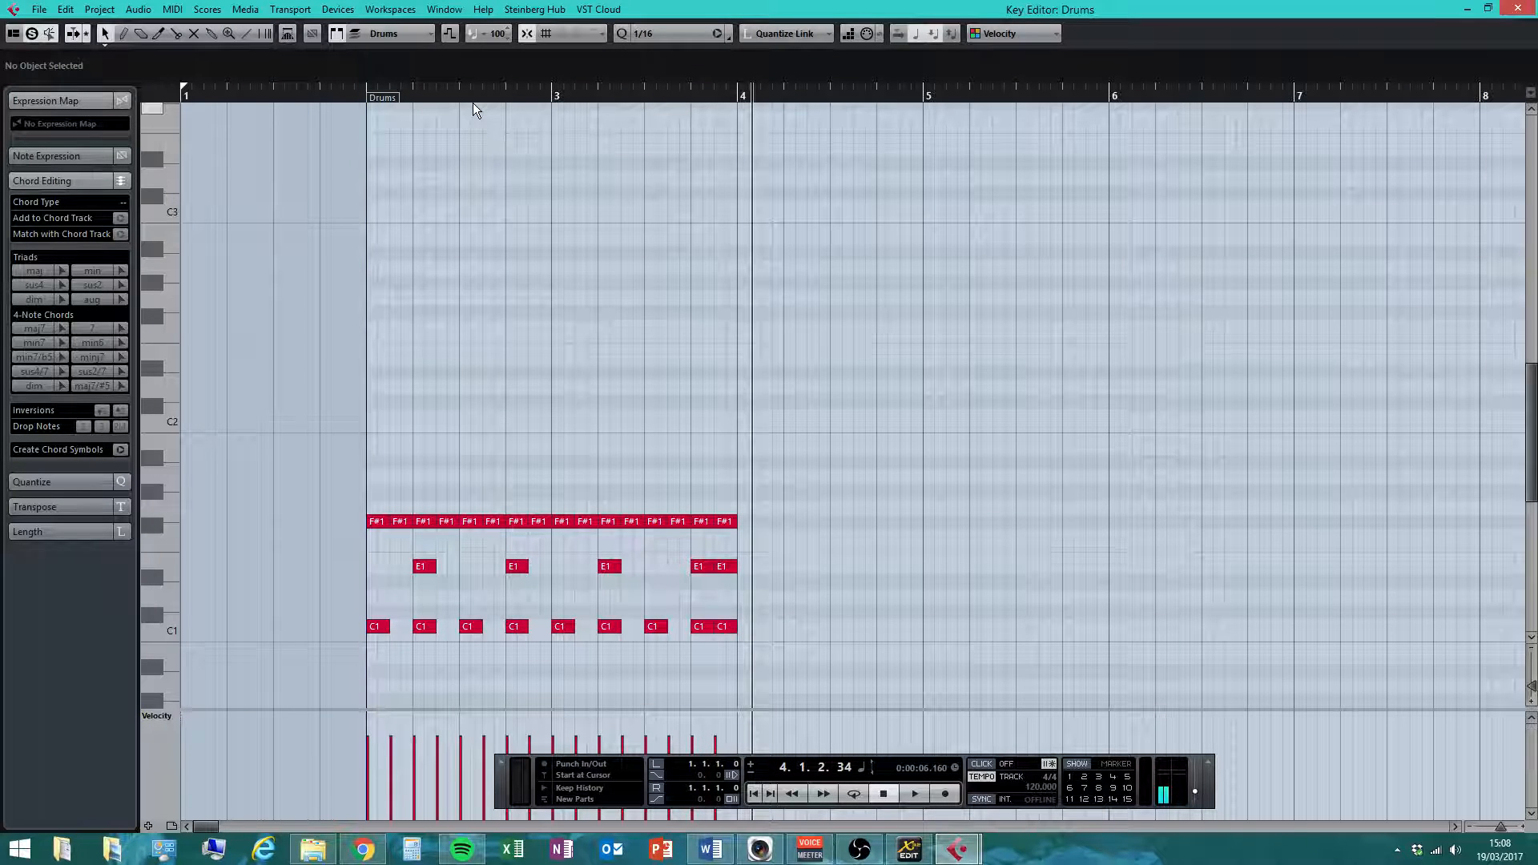
pyautogui.moveTo(473, 102); pyautogui.dragTo(481, 481)
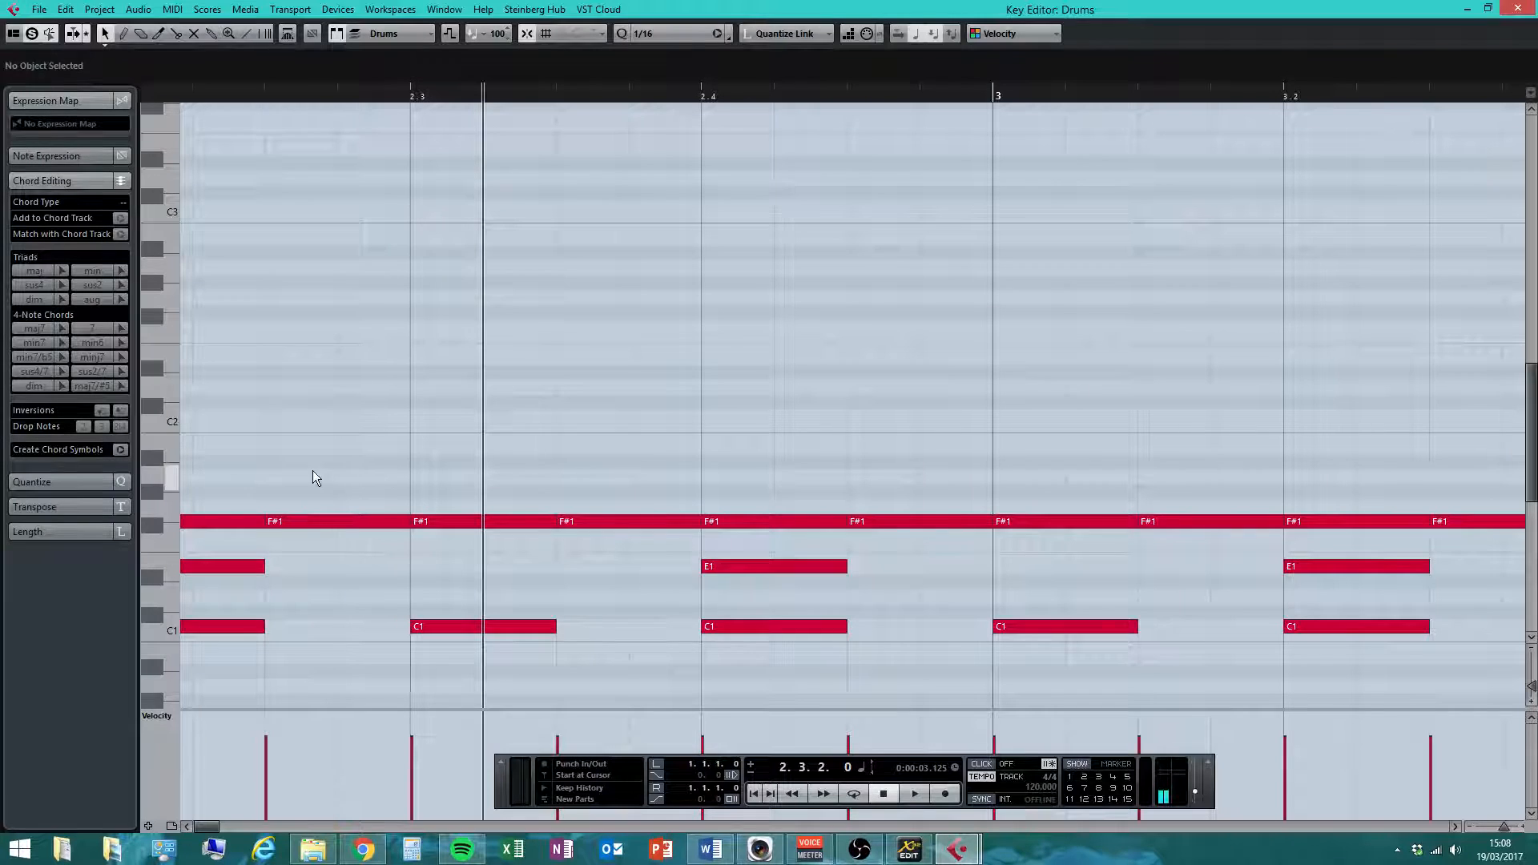
pyautogui.click(685, 36)
pyautogui.click(671, 108)
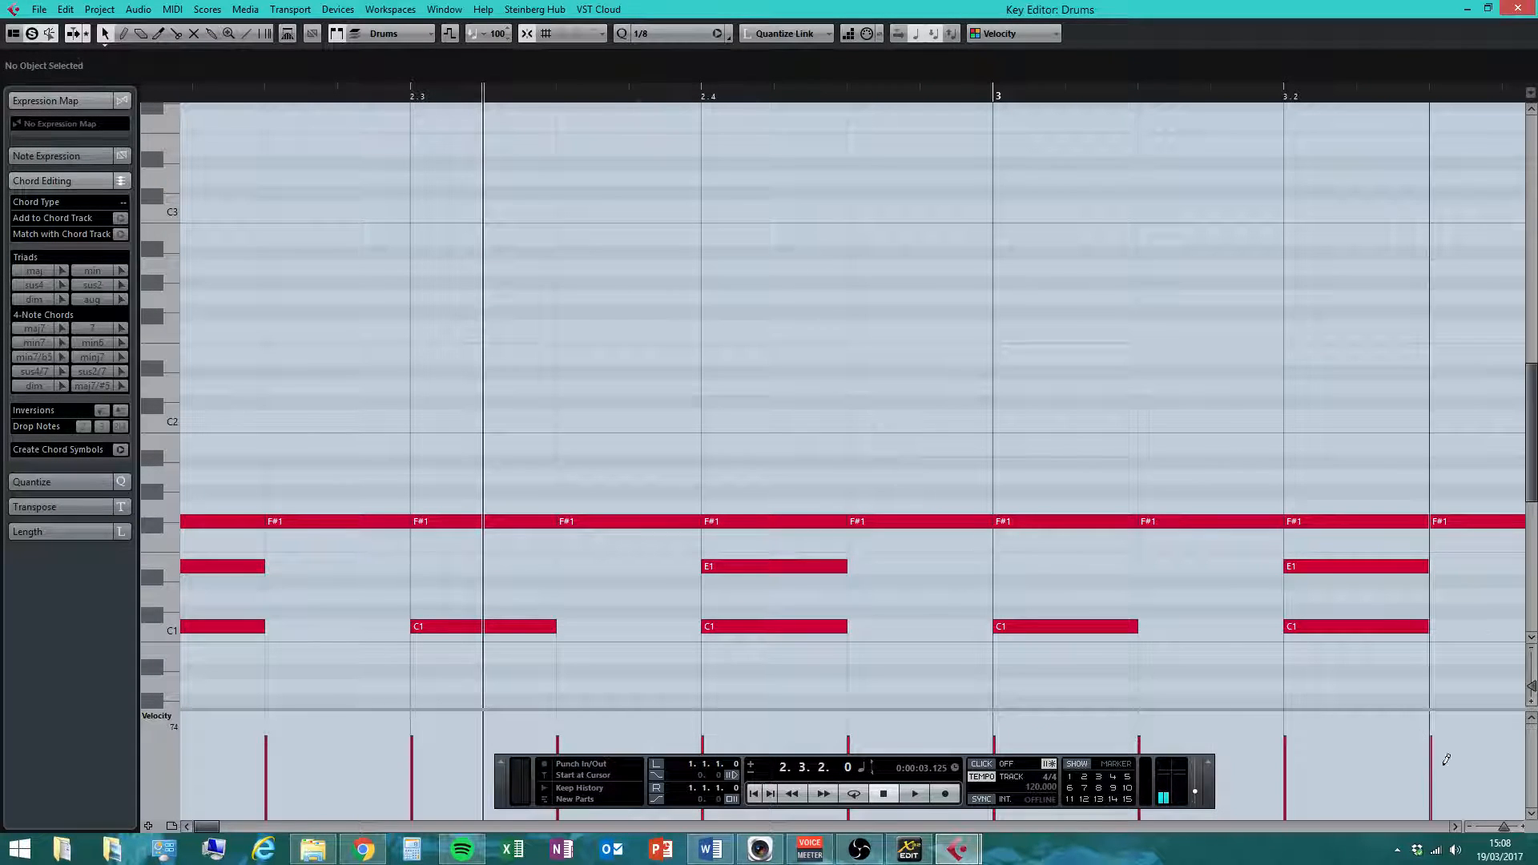
pyautogui.moveTo(1503, 825); pyautogui.dragTo(1501, 829)
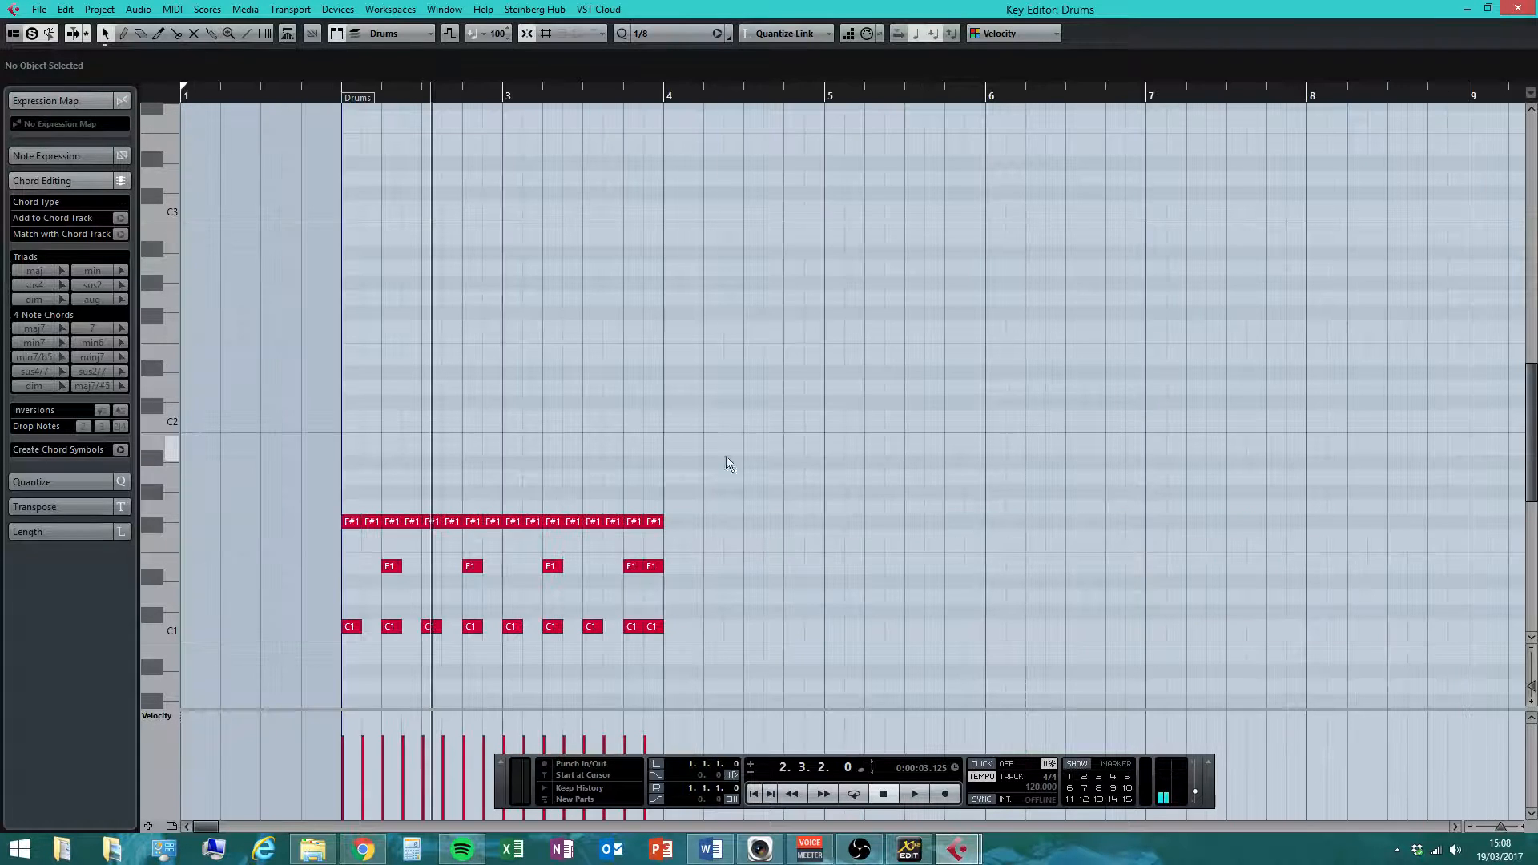
# - Select all notes in bars 2 and 3 and duplicate the pattern twice to fill bars 4 to 7
pyautogui.moveTo(767, 457); pyautogui.dragTo(701, 449)
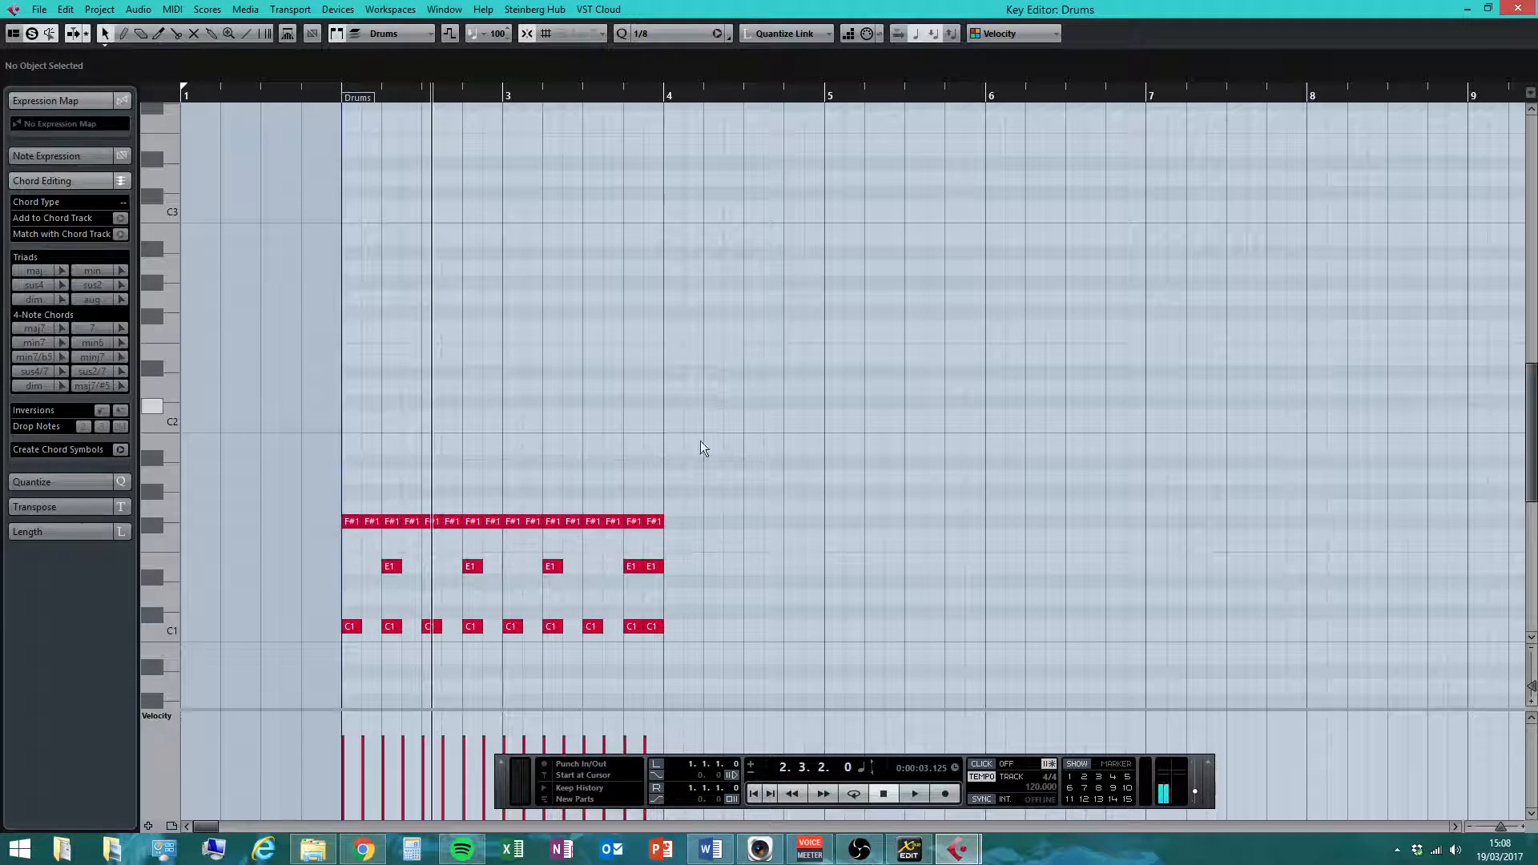
pyautogui.moveTo(292, 449); pyautogui.dragTo(560, 301)
pyautogui.moveTo(787, 433); pyautogui.dragTo(302, 667)
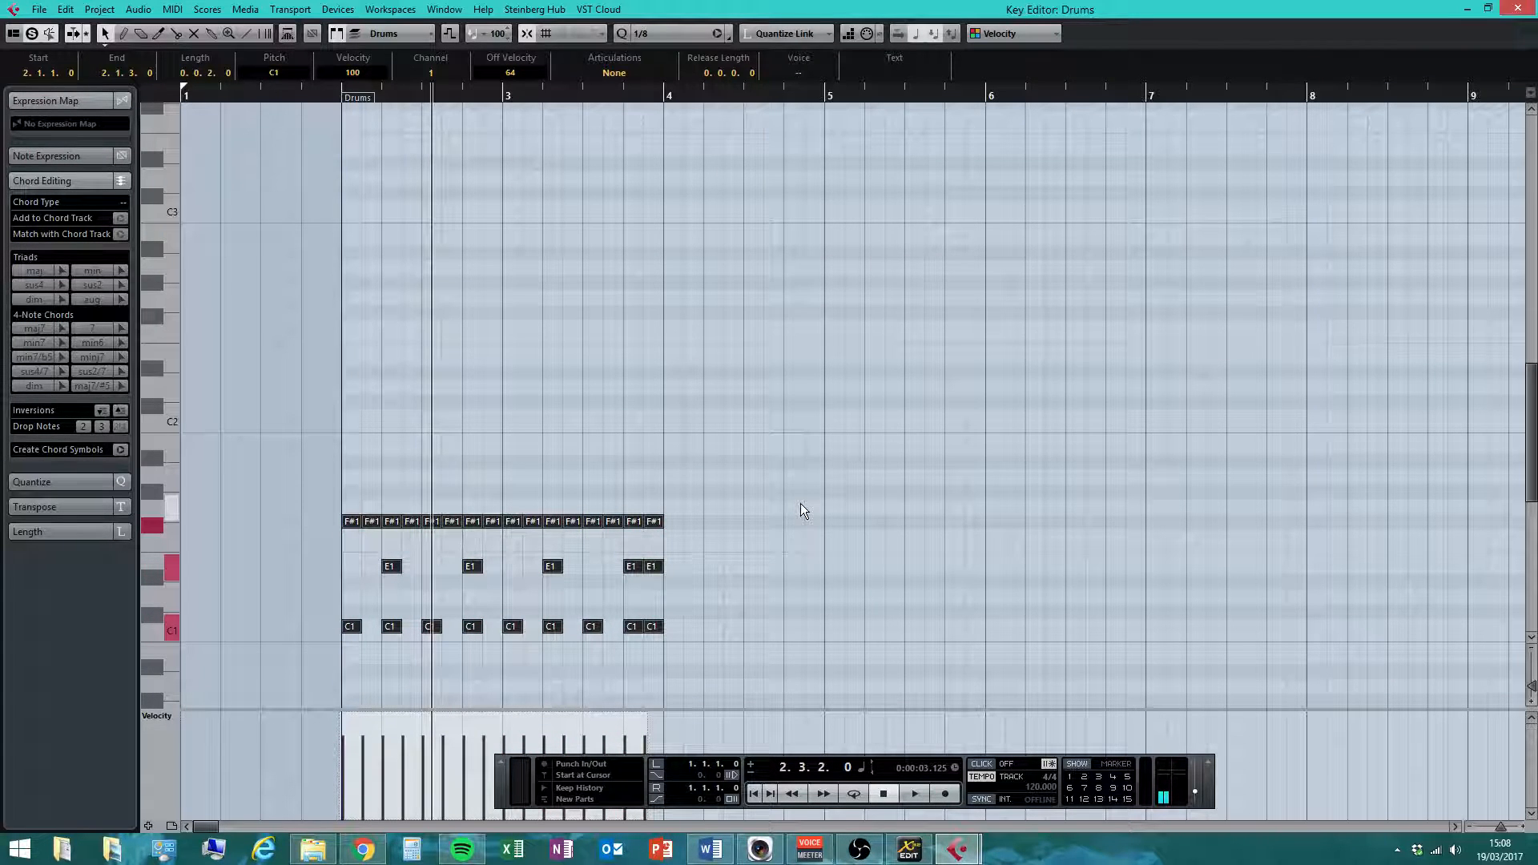
pyautogui.hotkey('alt', 'd')
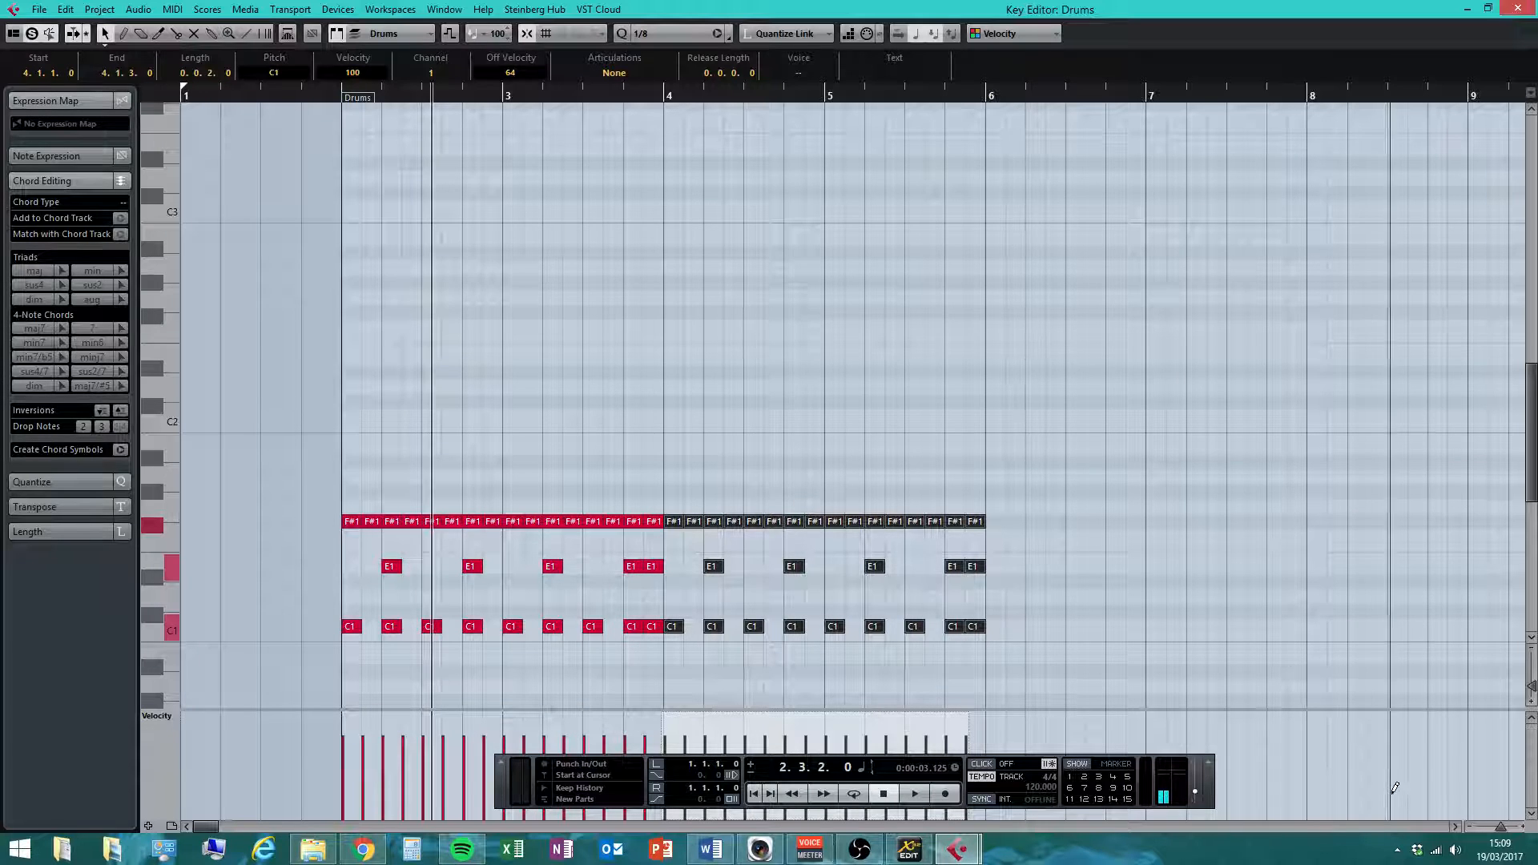
pyautogui.click(1456, 826)
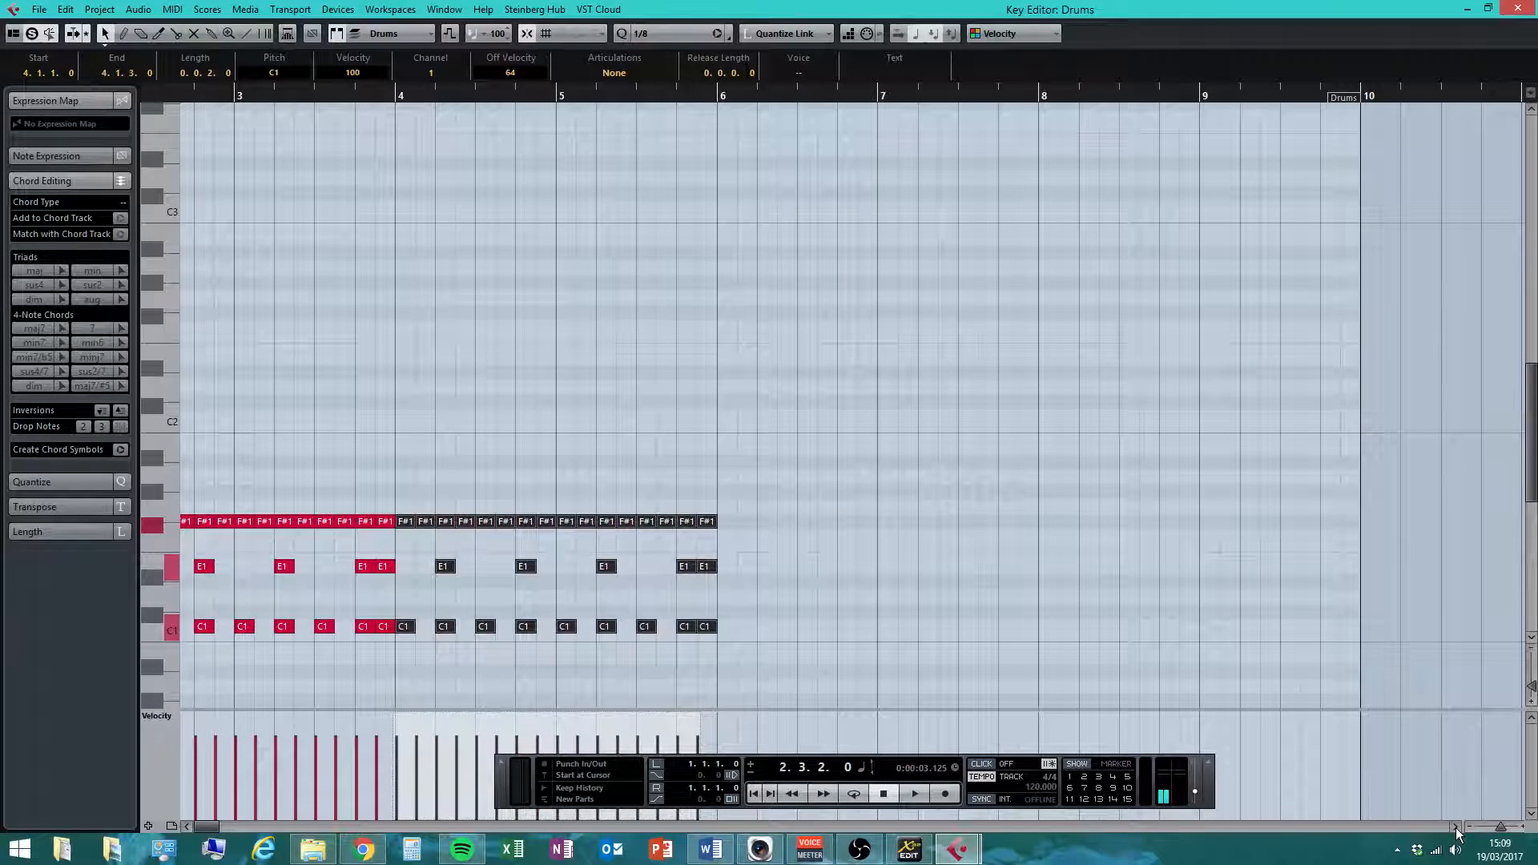
pyautogui.hotkey('alt', 'd')
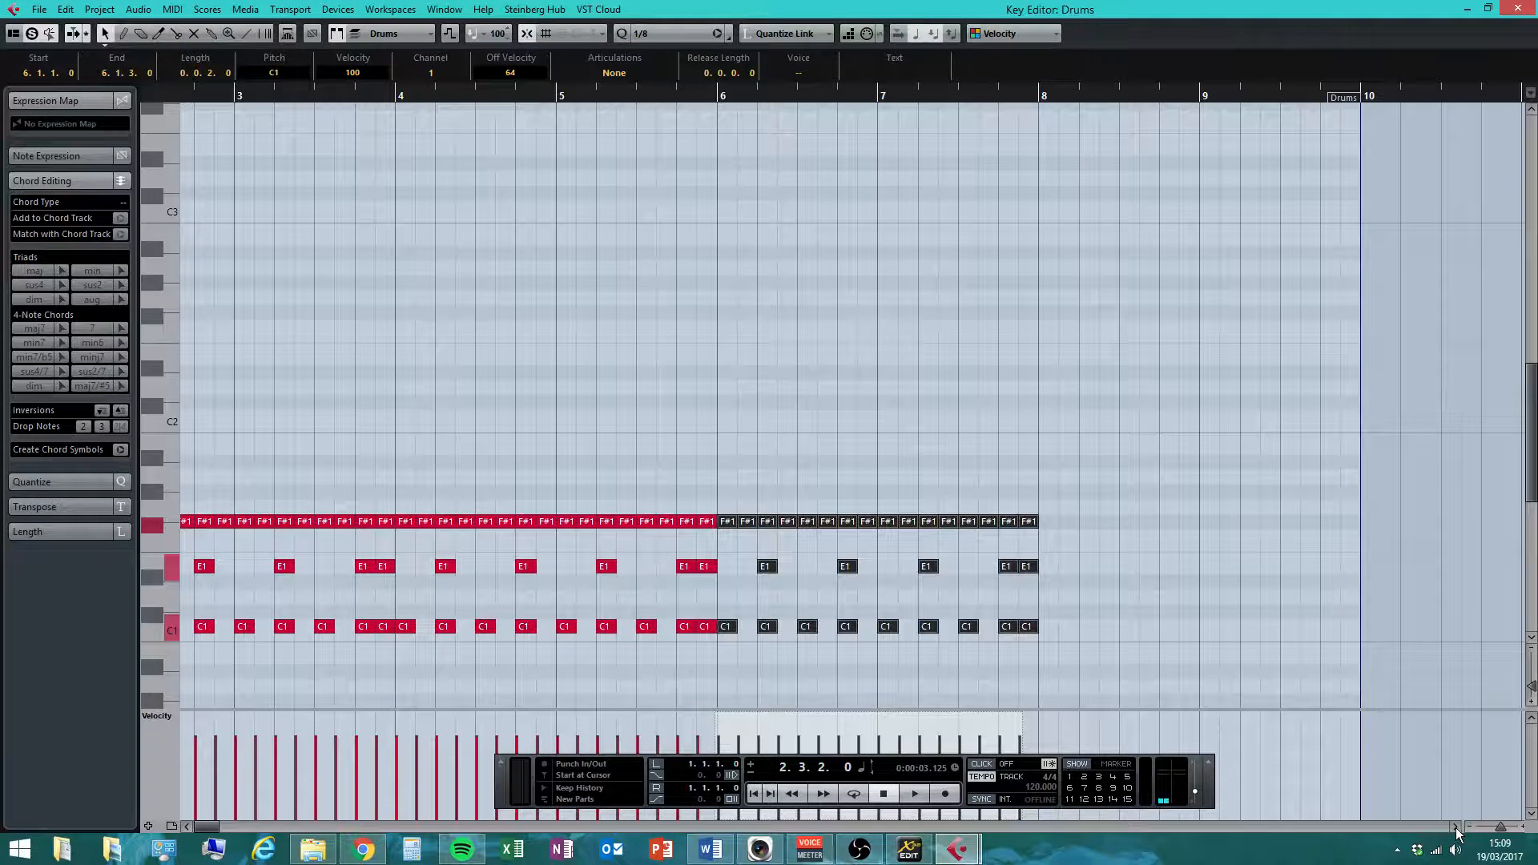
# - Play back the duplicated drum pattern and stop at the start of bar 8
pyautogui.click(910, 792)
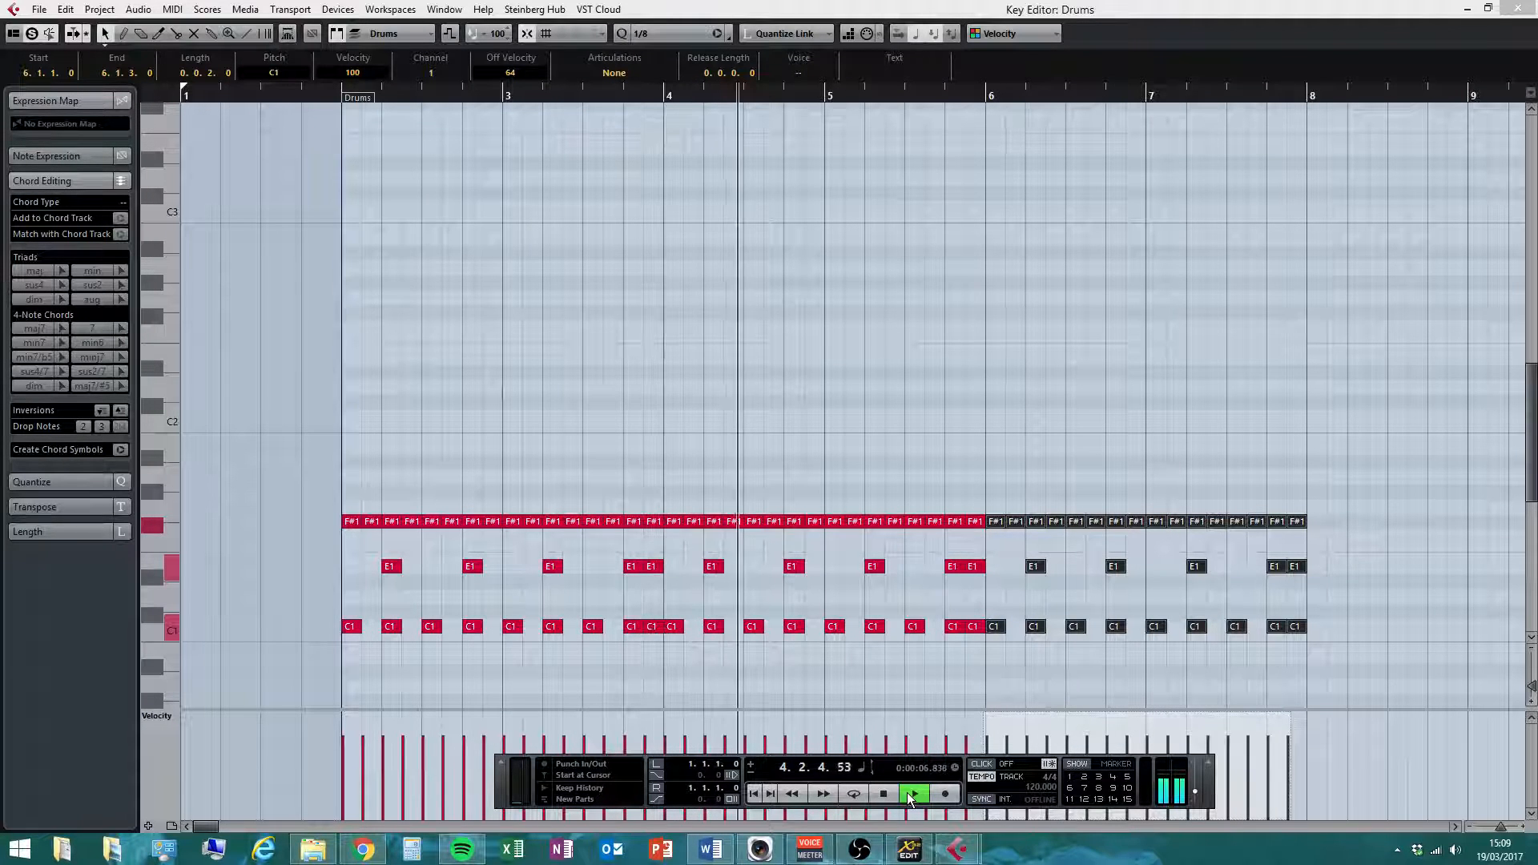
pyautogui.click(1455, 827)
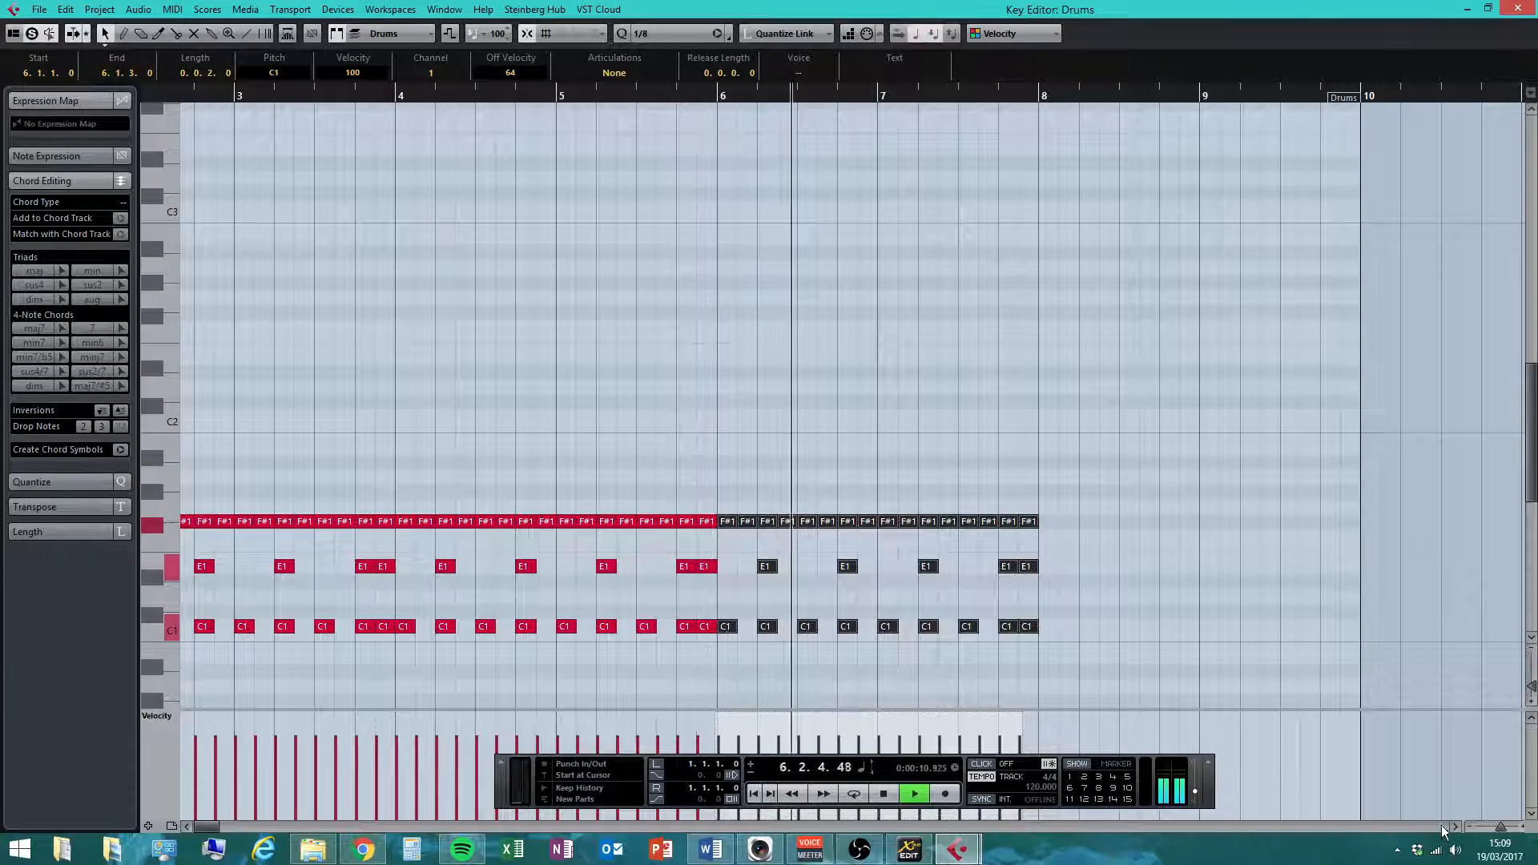
pyautogui.click(1454, 828)
pyautogui.click(1455, 828)
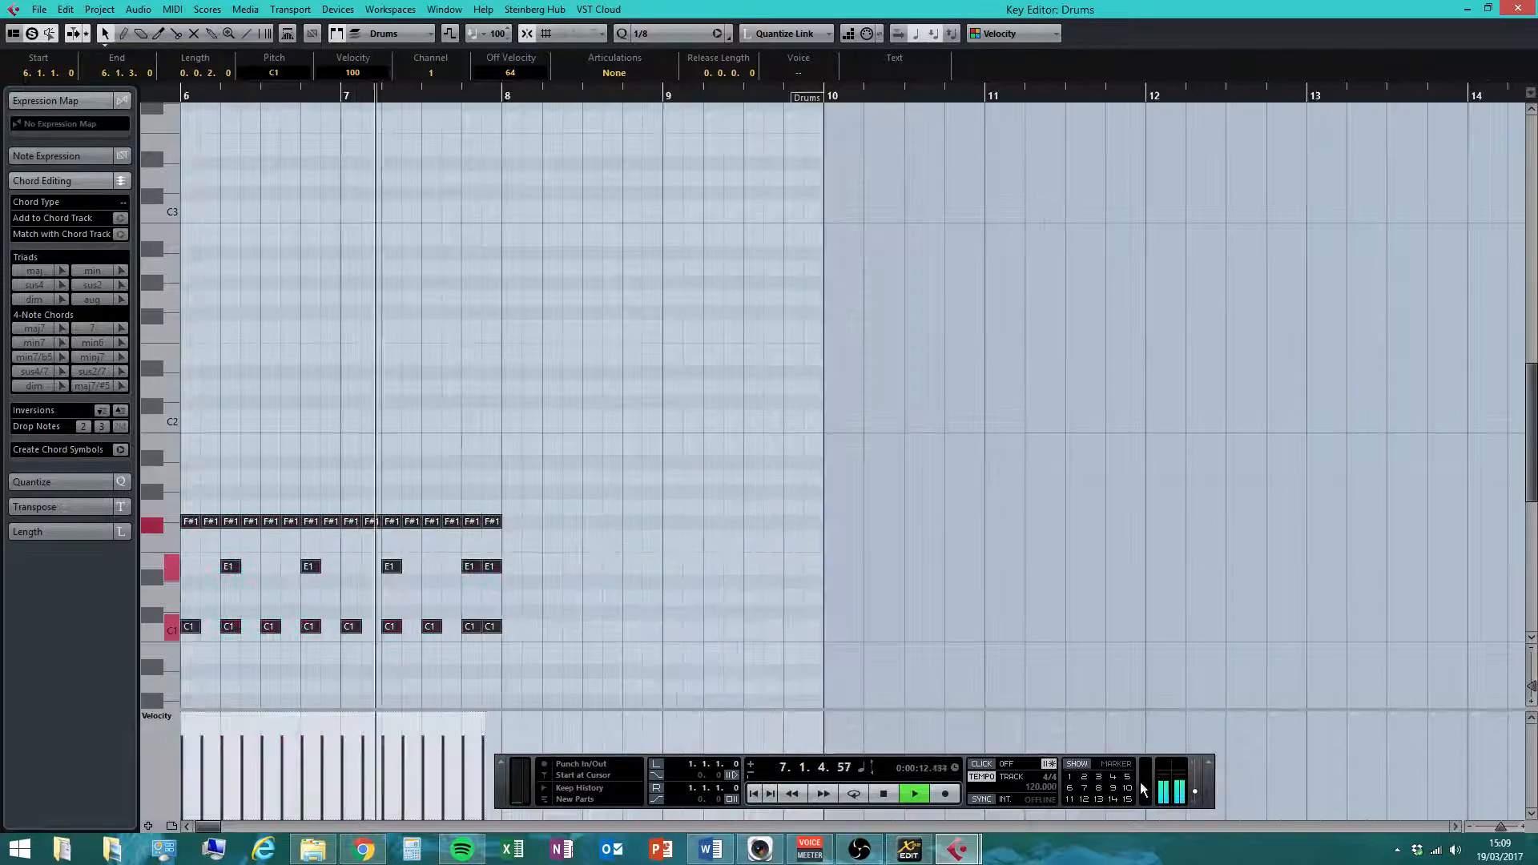
pyautogui.click(881, 795)
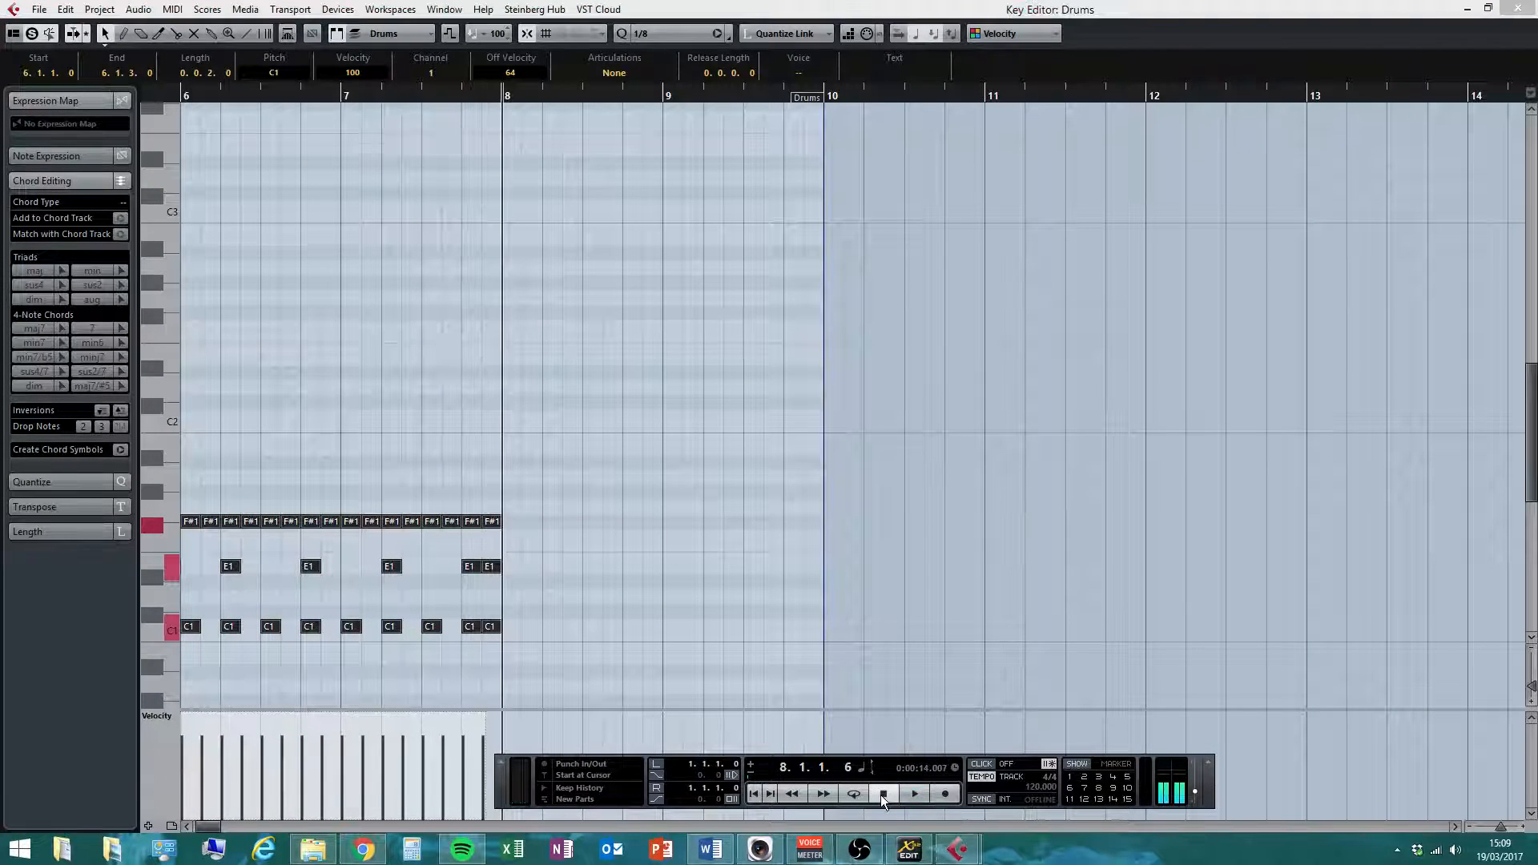
# - Duplicate the selected two-bar pattern once more into bars 8 and 9, and clear the selection
pyautogui.hotkey('ctrl', 'd')
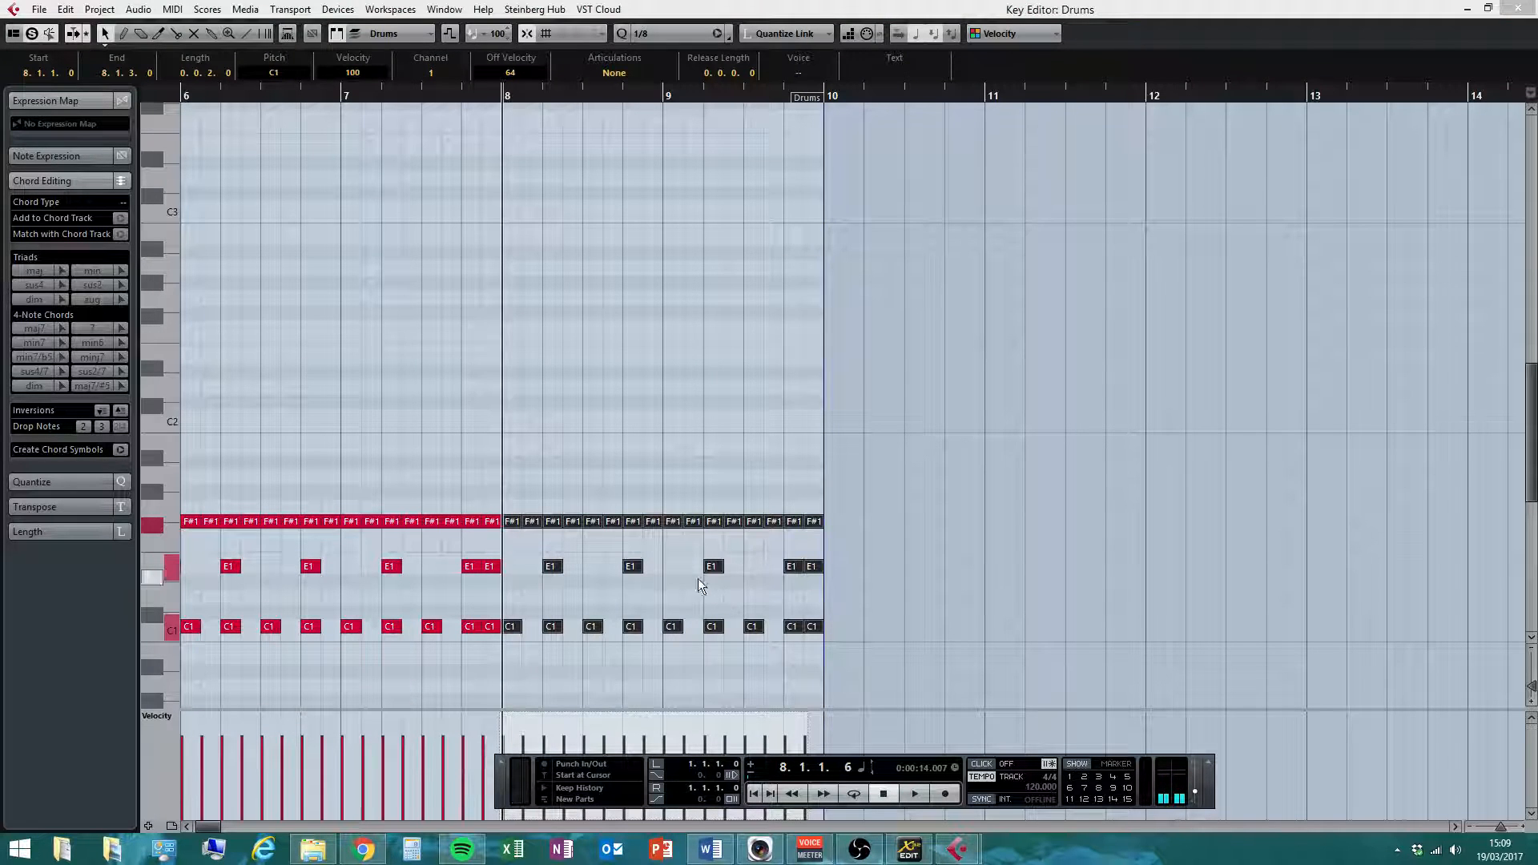
pyautogui.click(657, 461)
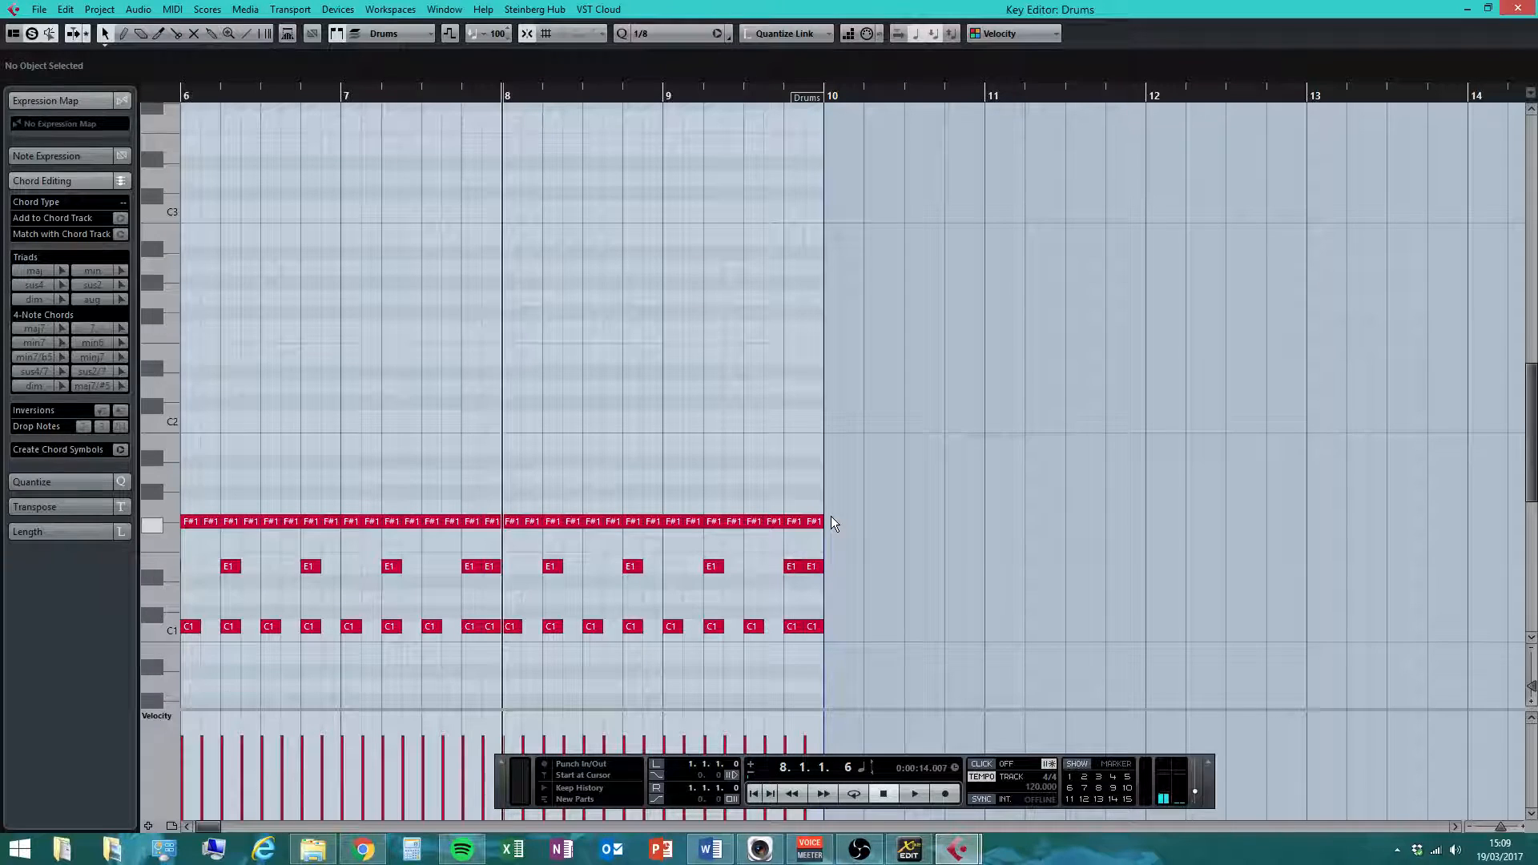
# - Vary bar 9 by moving the E1 note at 9.4.1 to 9.3.3 and raising the C1 note at 9.4.3 to E1
pyautogui.click(753, 627)
pyautogui.moveTo(792, 566); pyautogui.dragTo(772, 565)
pyautogui.click(756, 625)
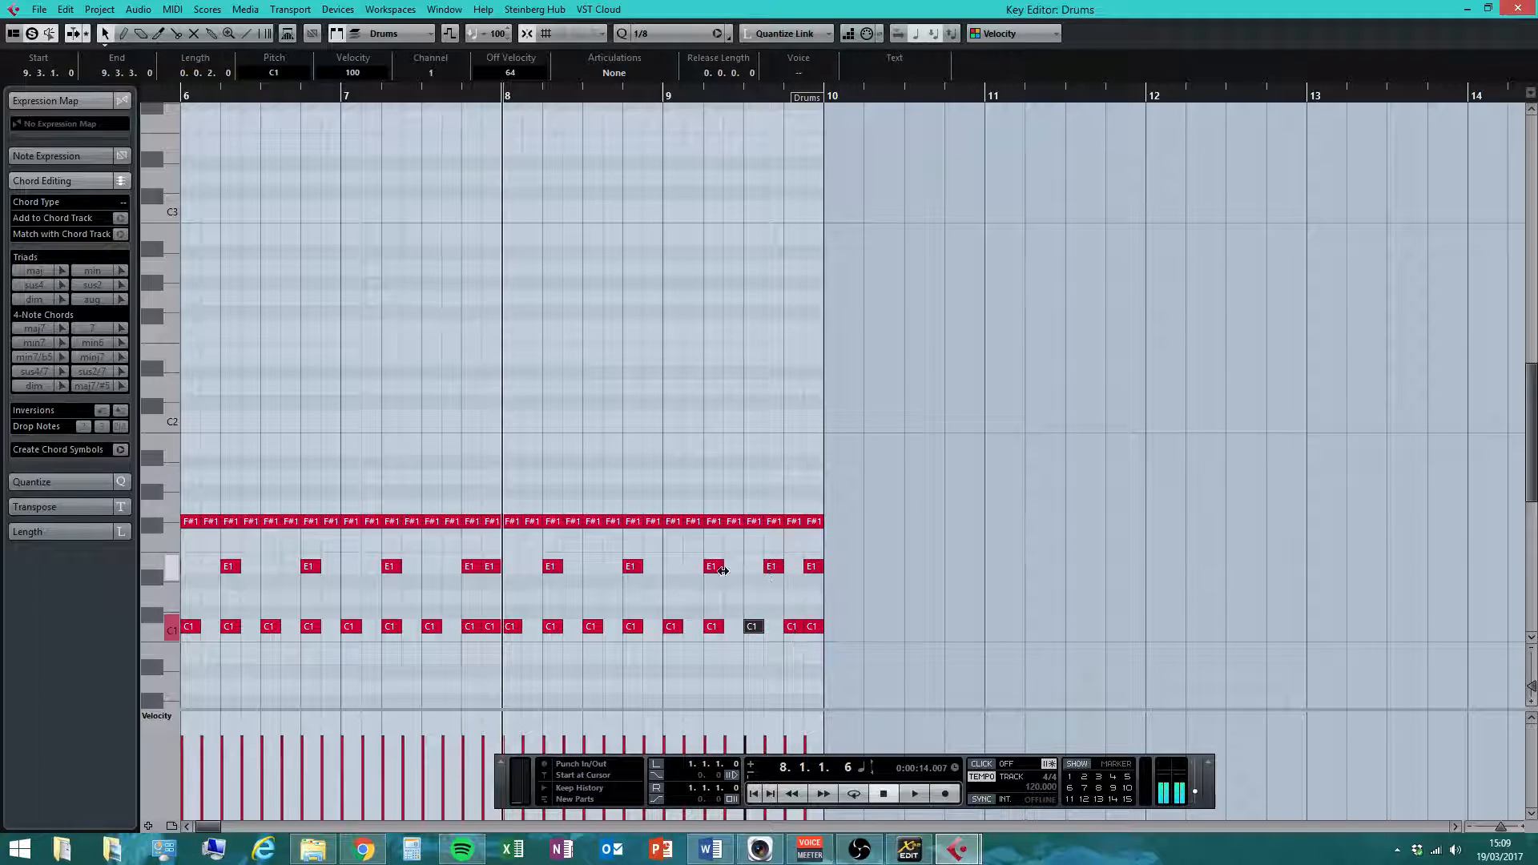
pyautogui.click(812, 628)
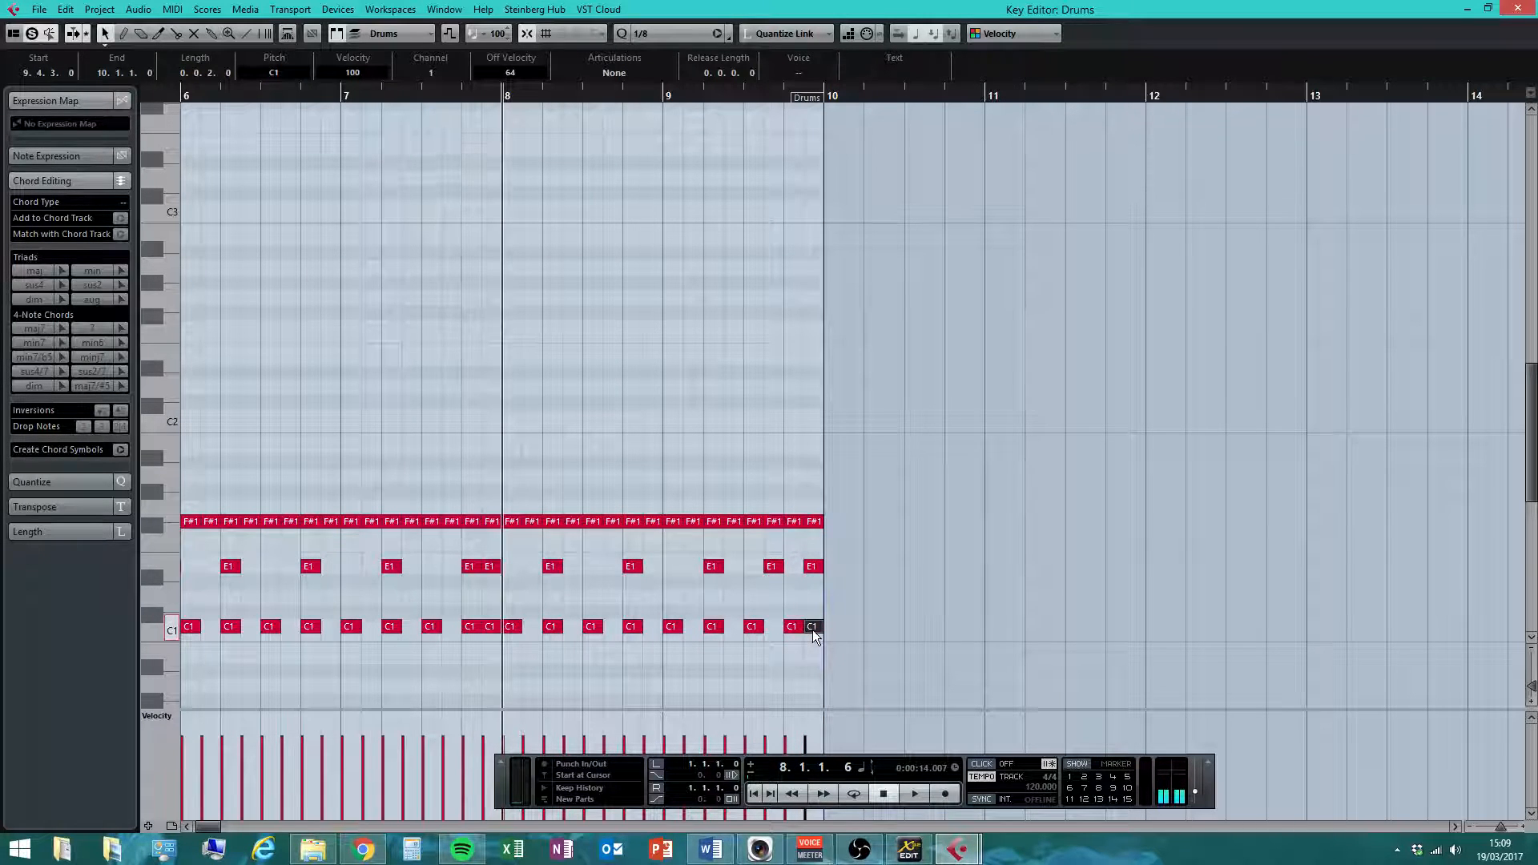
pyautogui.press('Up')
pyautogui.press('Up')
pyautogui.press('Up')
pyautogui.press('Up')
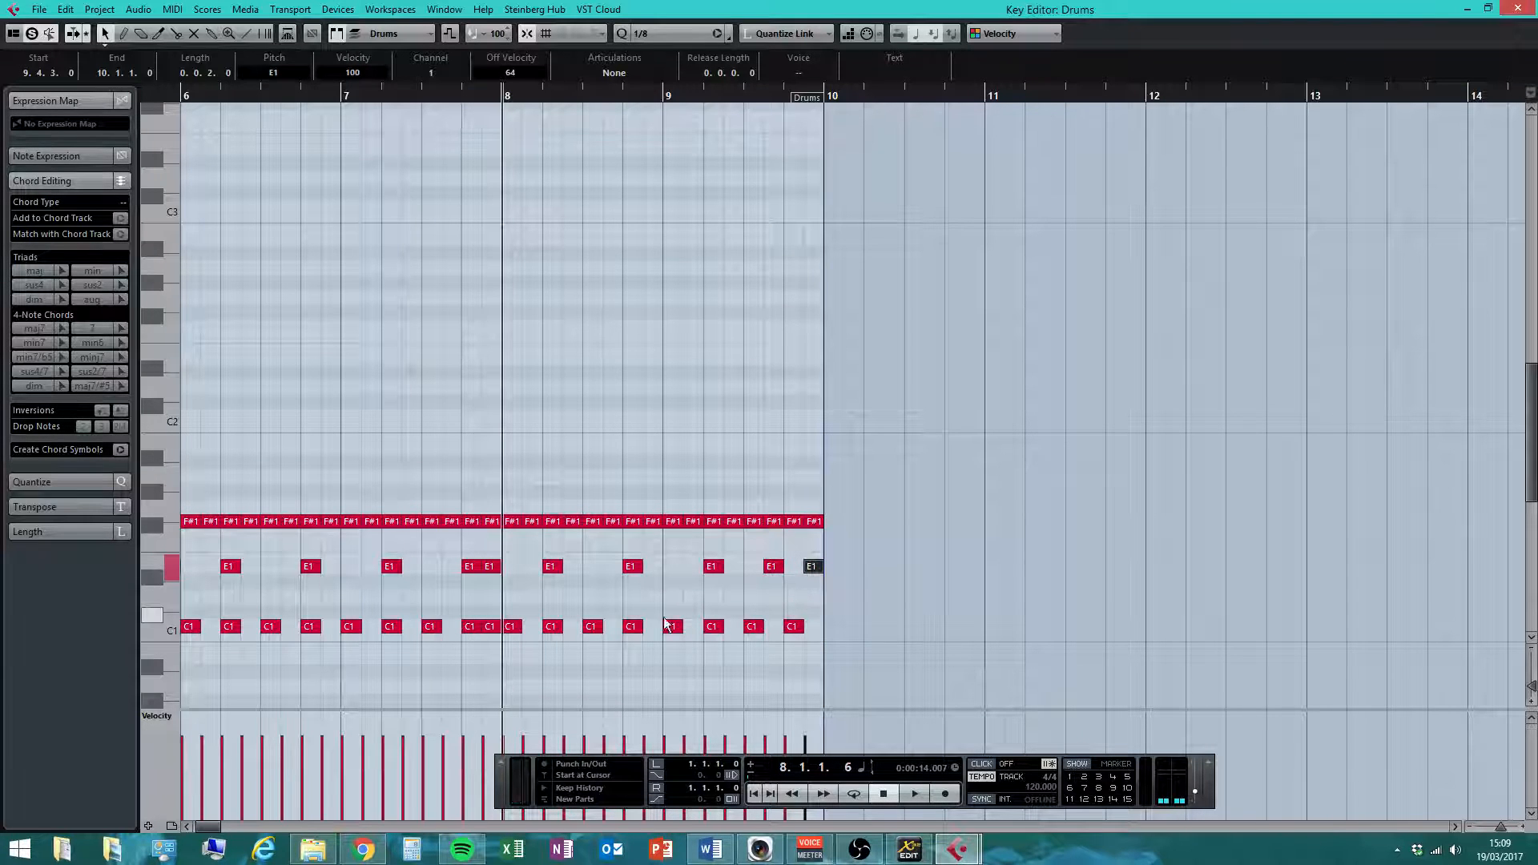
# - Audition other drum sounds and draw eighth-length D#2 notes on every beat of bar 8 and at 9.1.1
pyautogui.click(152, 576)
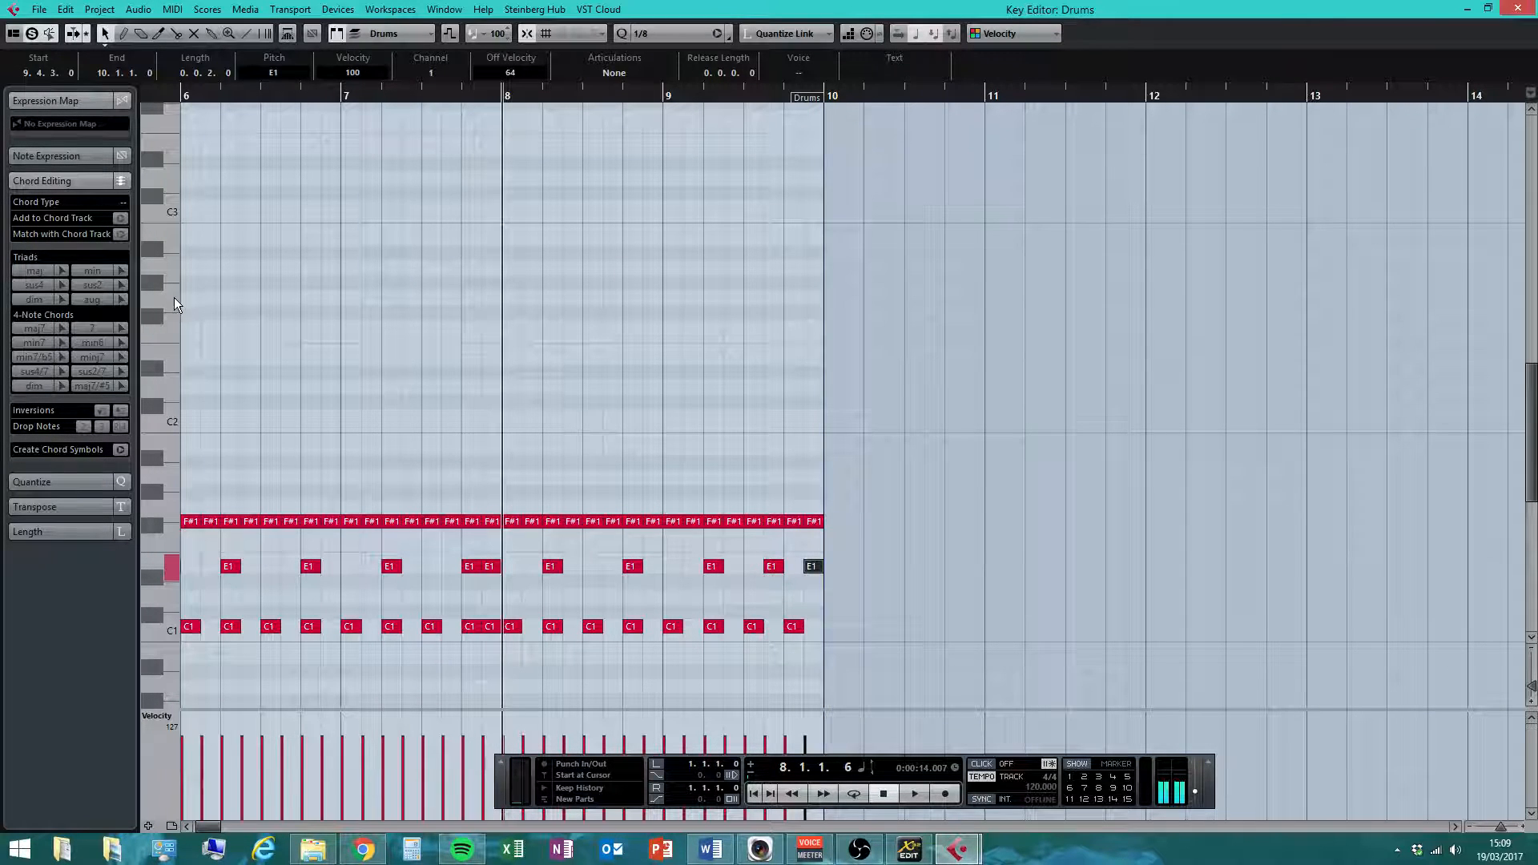
pyautogui.click(158, 406)
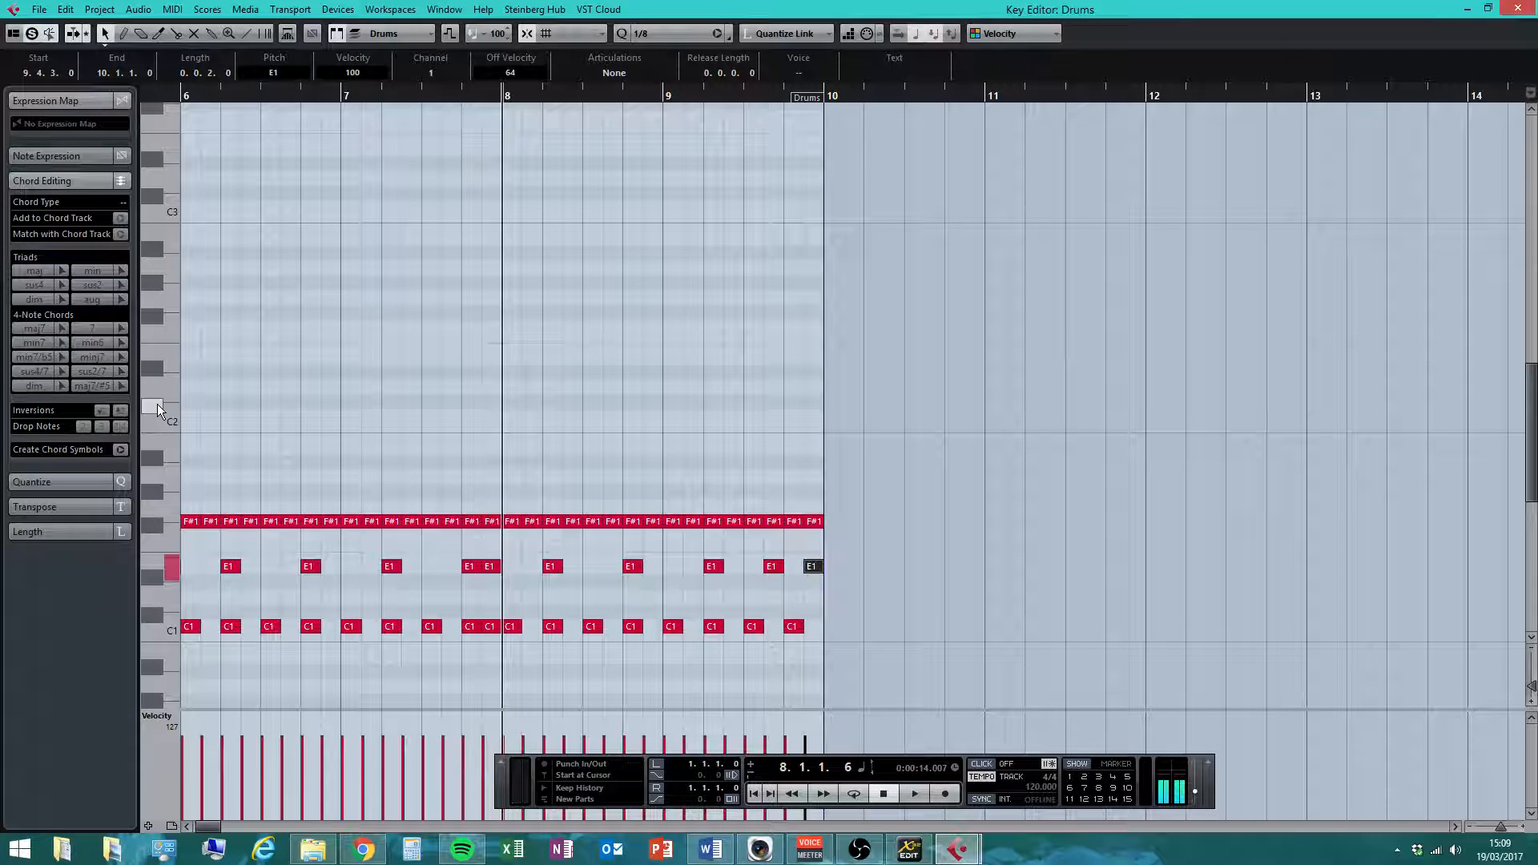
pyautogui.rightClick(631, 398)
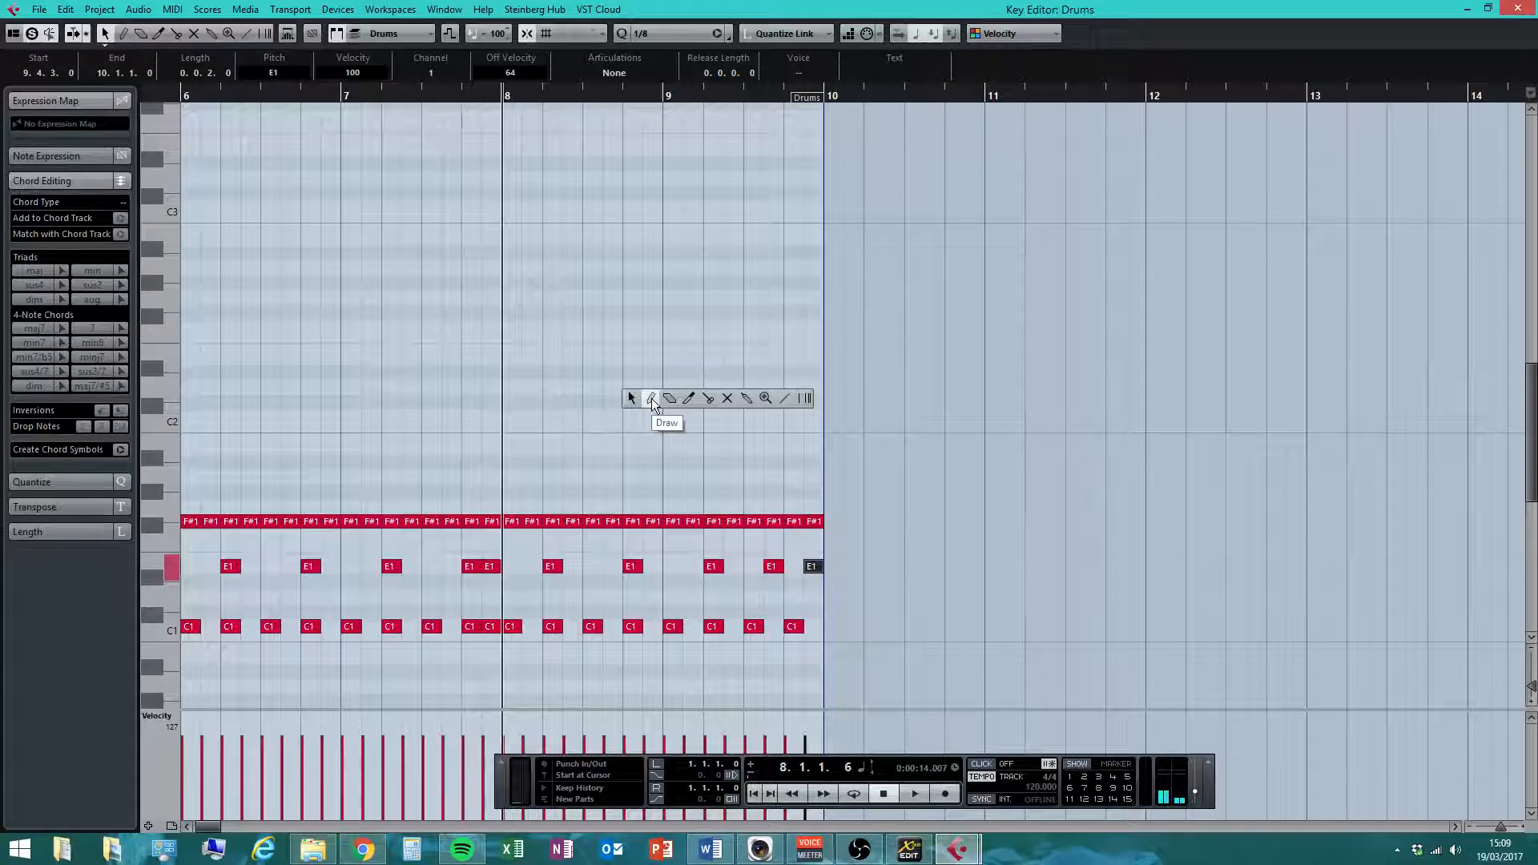
pyautogui.click(652, 398)
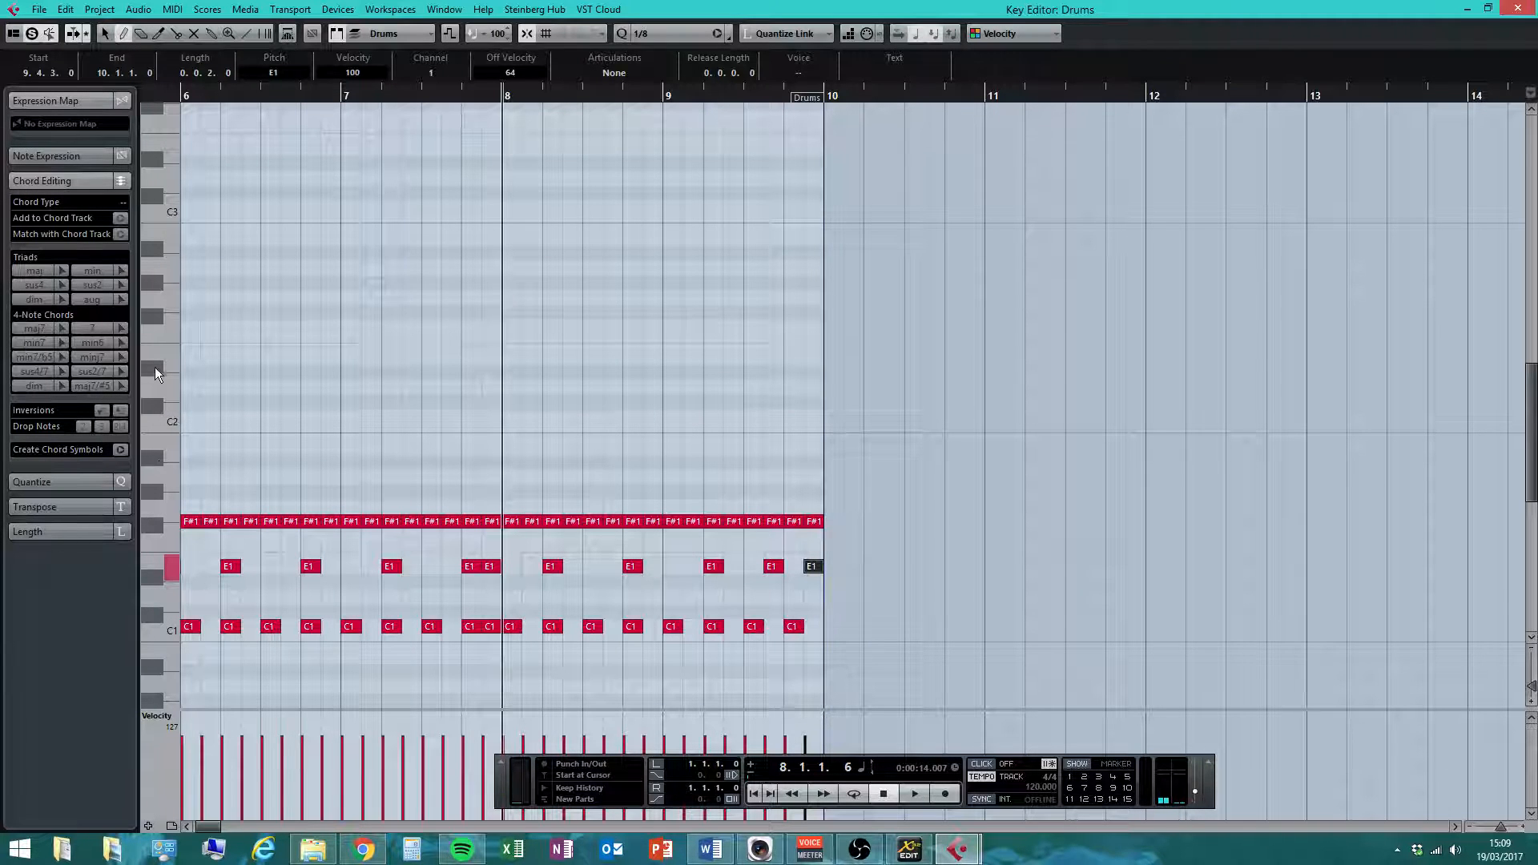
pyautogui.click(513, 372)
pyautogui.click(553, 371)
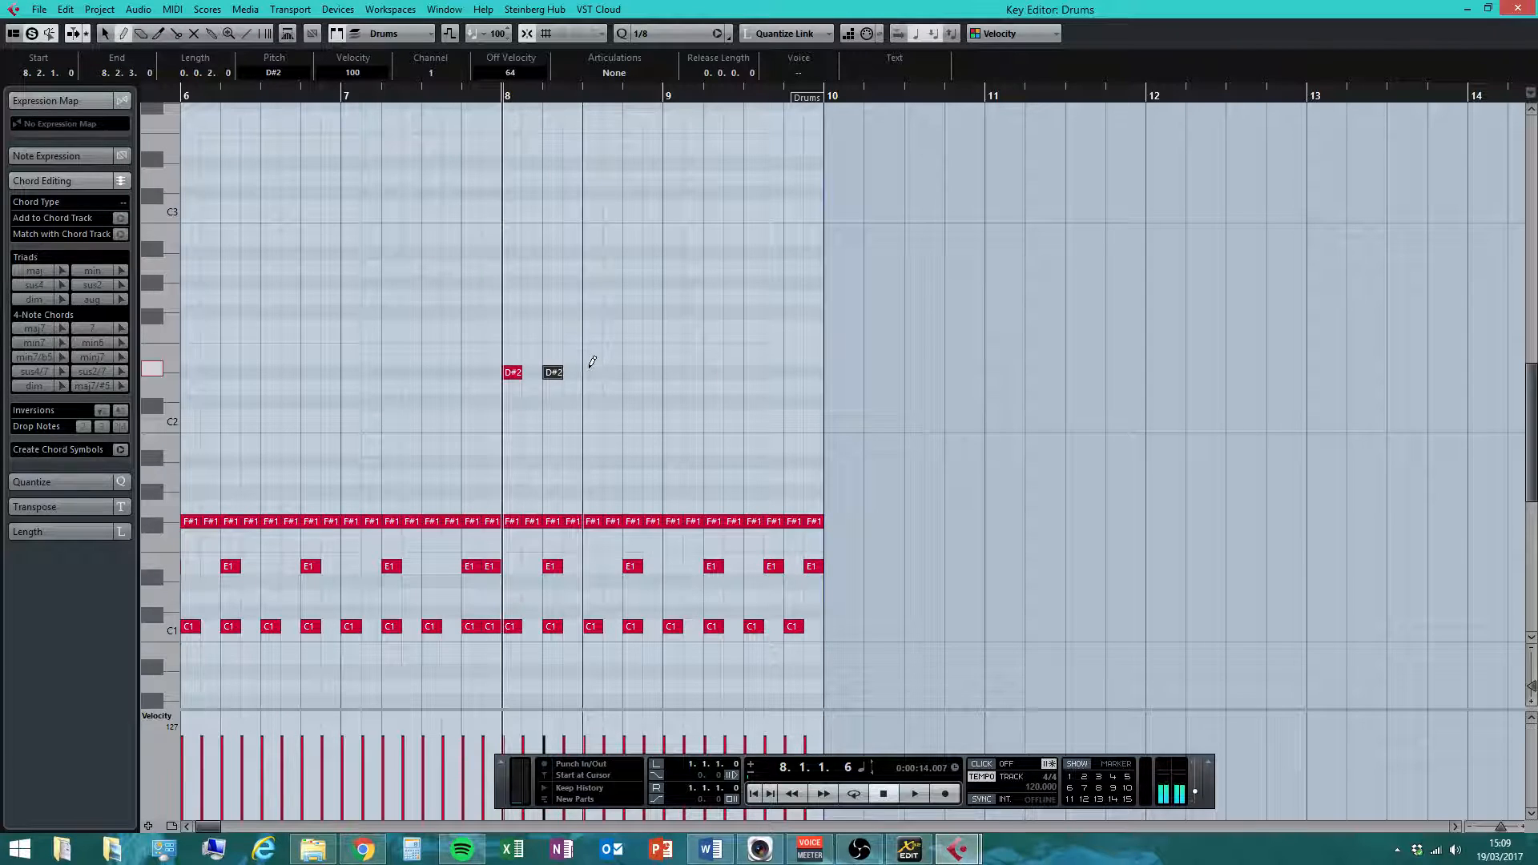
pyautogui.click(594, 371)
pyautogui.click(633, 371)
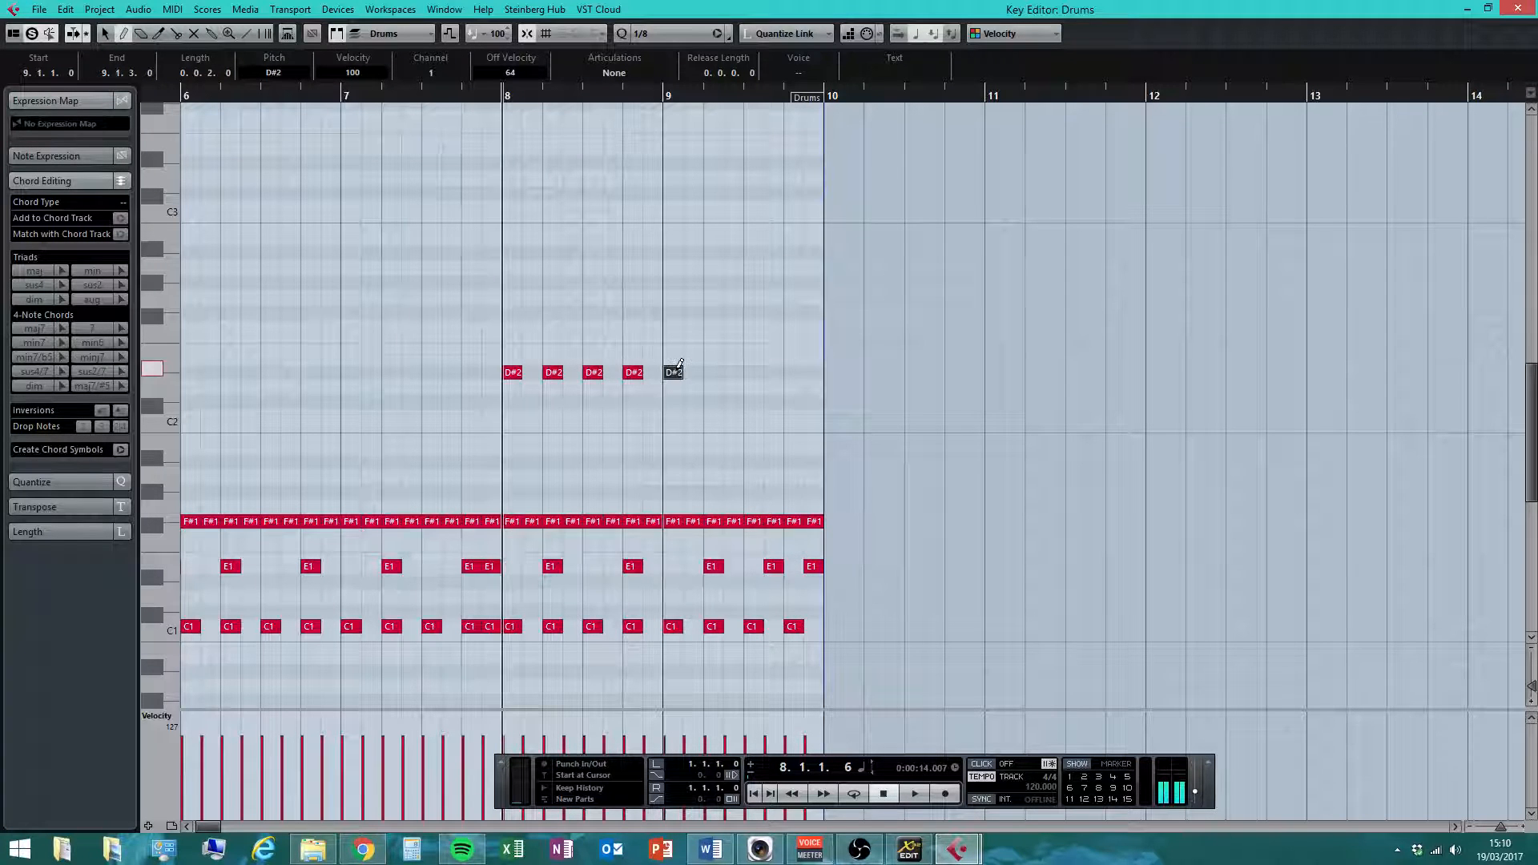
pyautogui.moveTo(679, 364)
pyautogui.mouseDown()
pyautogui.moveTo(721, 360)
pyautogui.moveTo(697, 368)
pyautogui.mouseUp()
pyautogui.rightClick(694, 370)
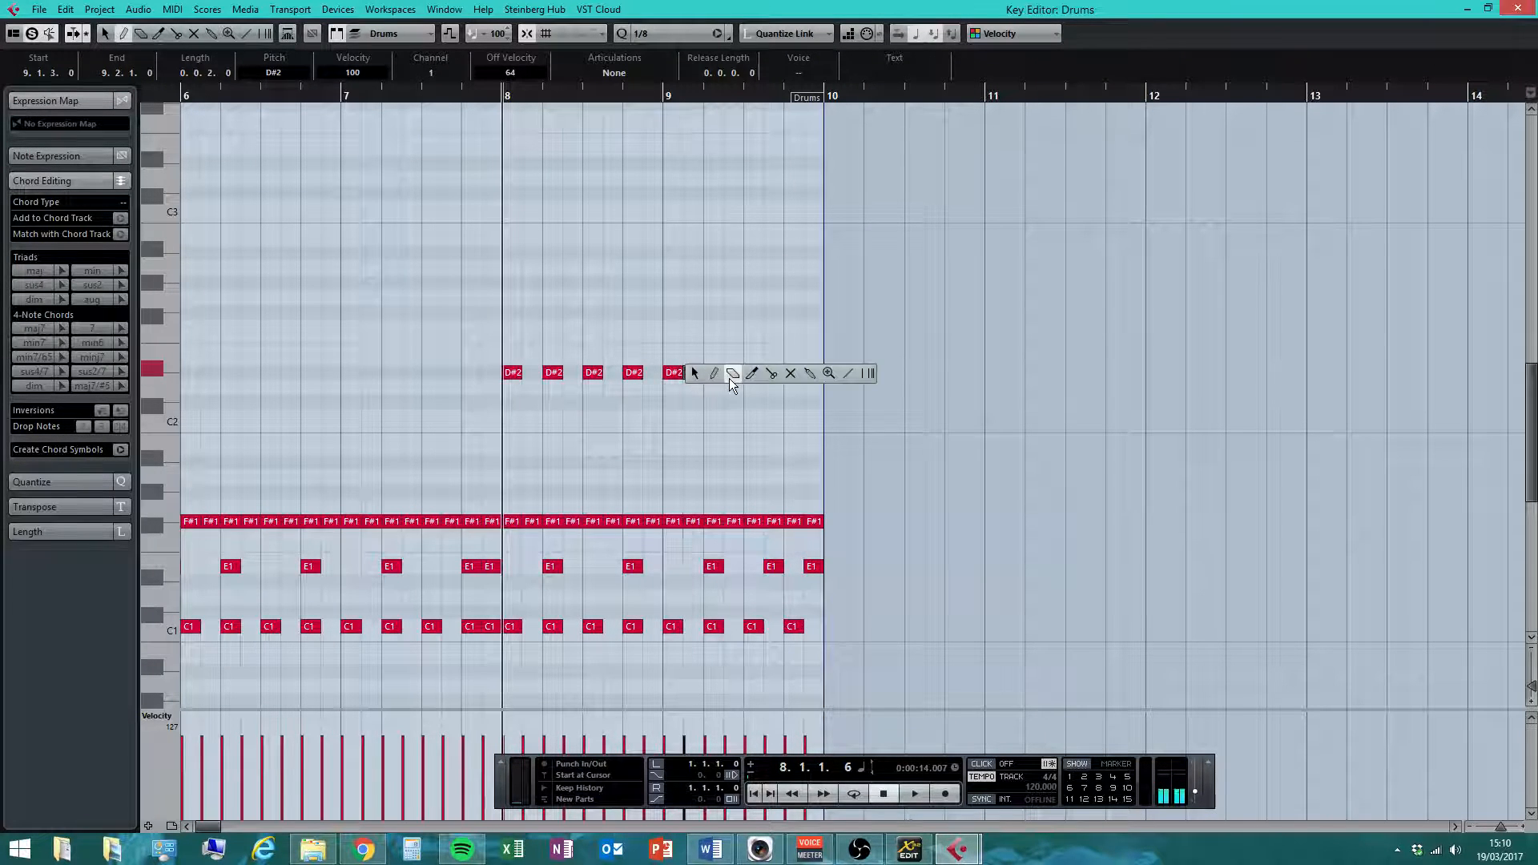
pyautogui.click(731, 378)
pyautogui.click(694, 372)
pyautogui.rightClick(713, 391)
pyautogui.click(732, 397)
# - Draw D#2 notes at 9.2.1, 9.3.1, 9.3.3, 9.4.1 and 9.4.3, and return to the selection tool with the playhead at 6.3.1
pyautogui.click(715, 372)
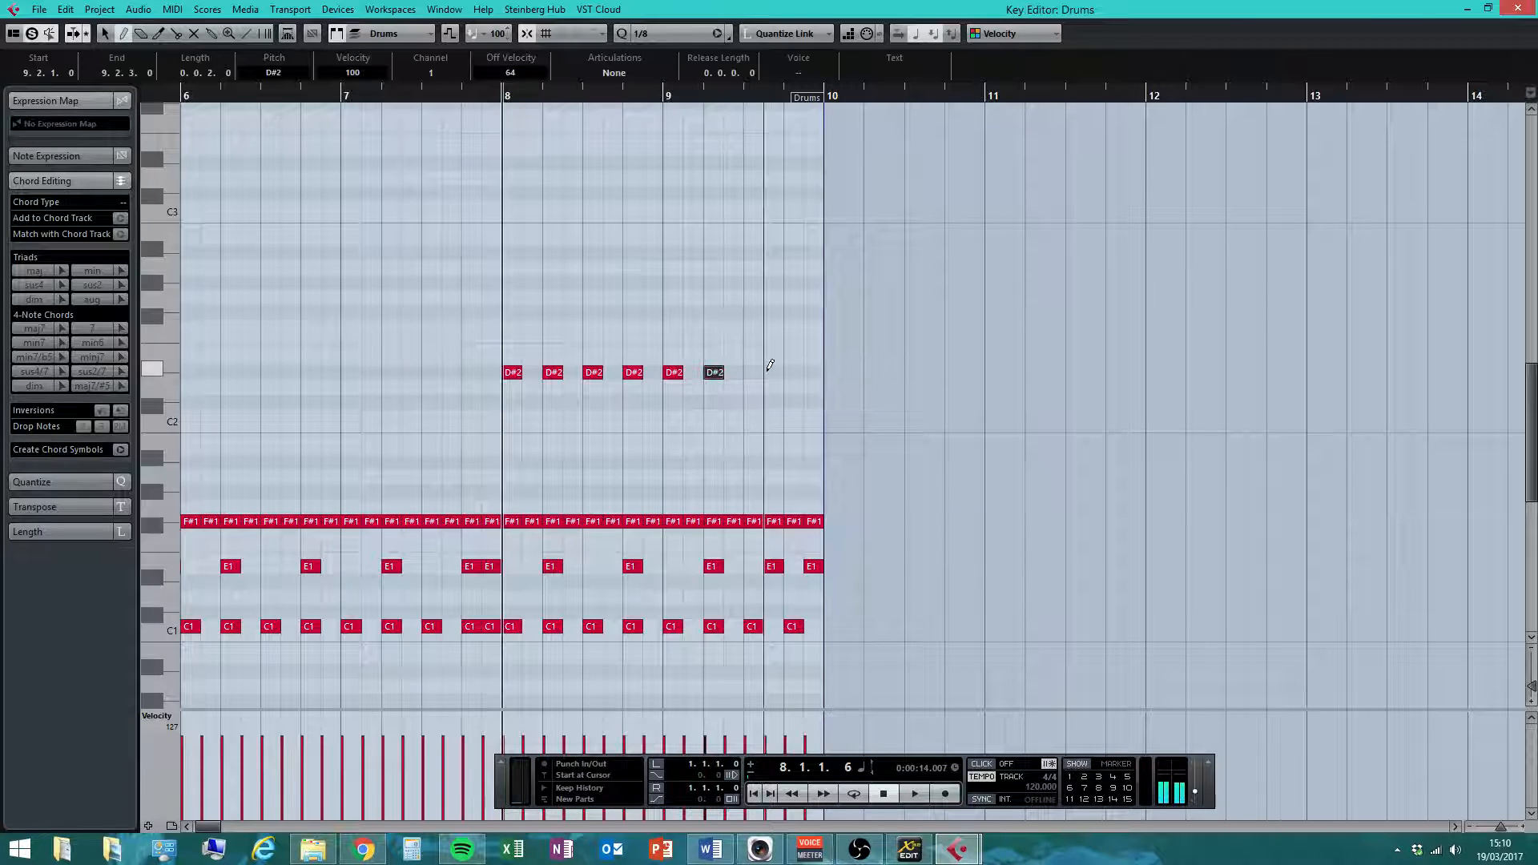
pyautogui.click(759, 372)
pyautogui.click(777, 372)
pyautogui.click(796, 372)
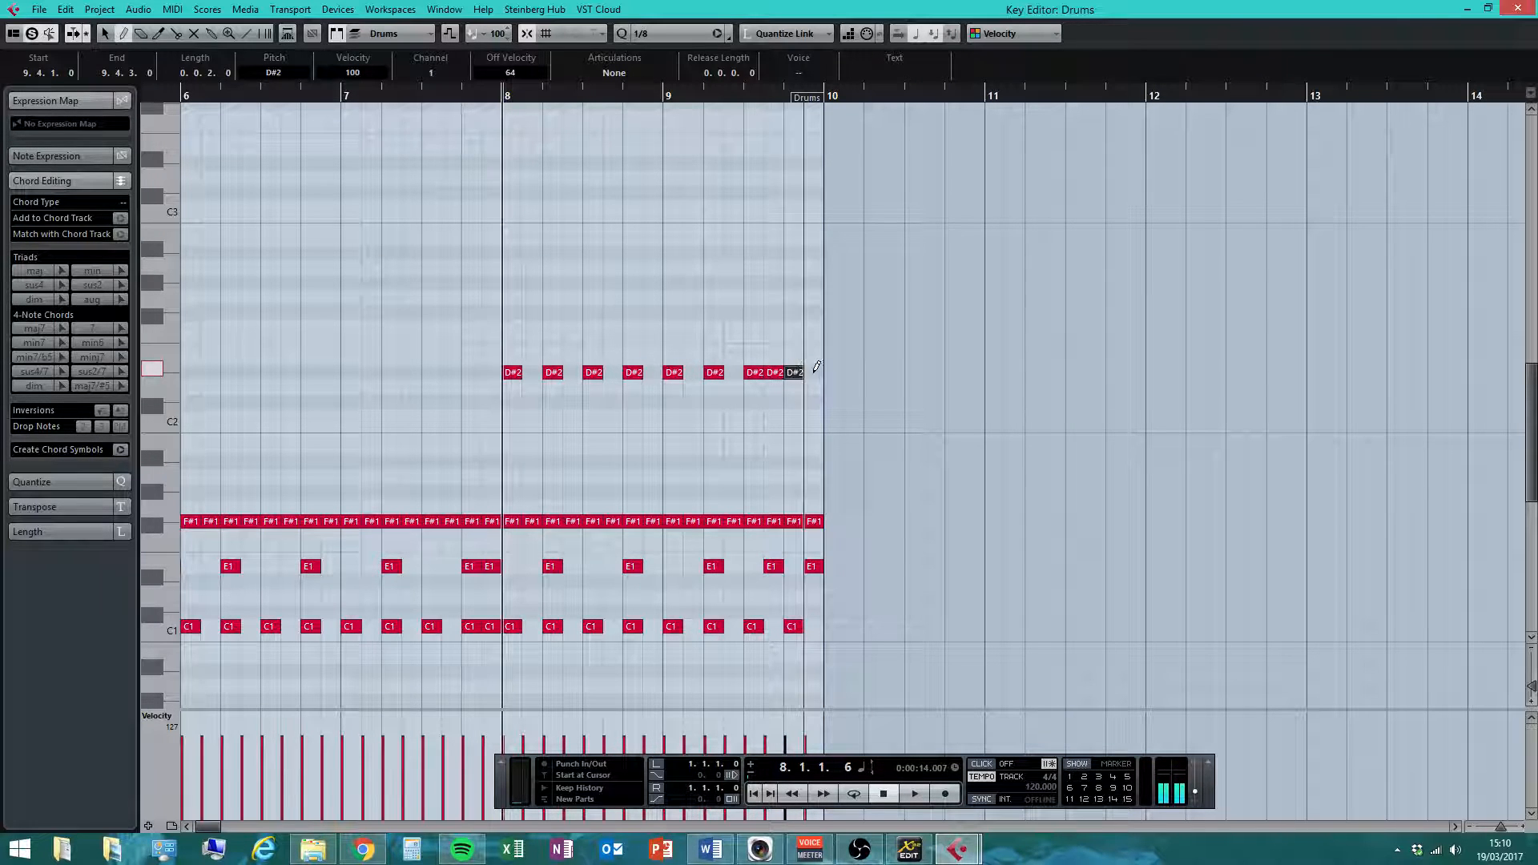
pyautogui.click(816, 372)
pyautogui.rightClick(685, 410)
pyautogui.click(598, 410)
pyautogui.click(489, 392)
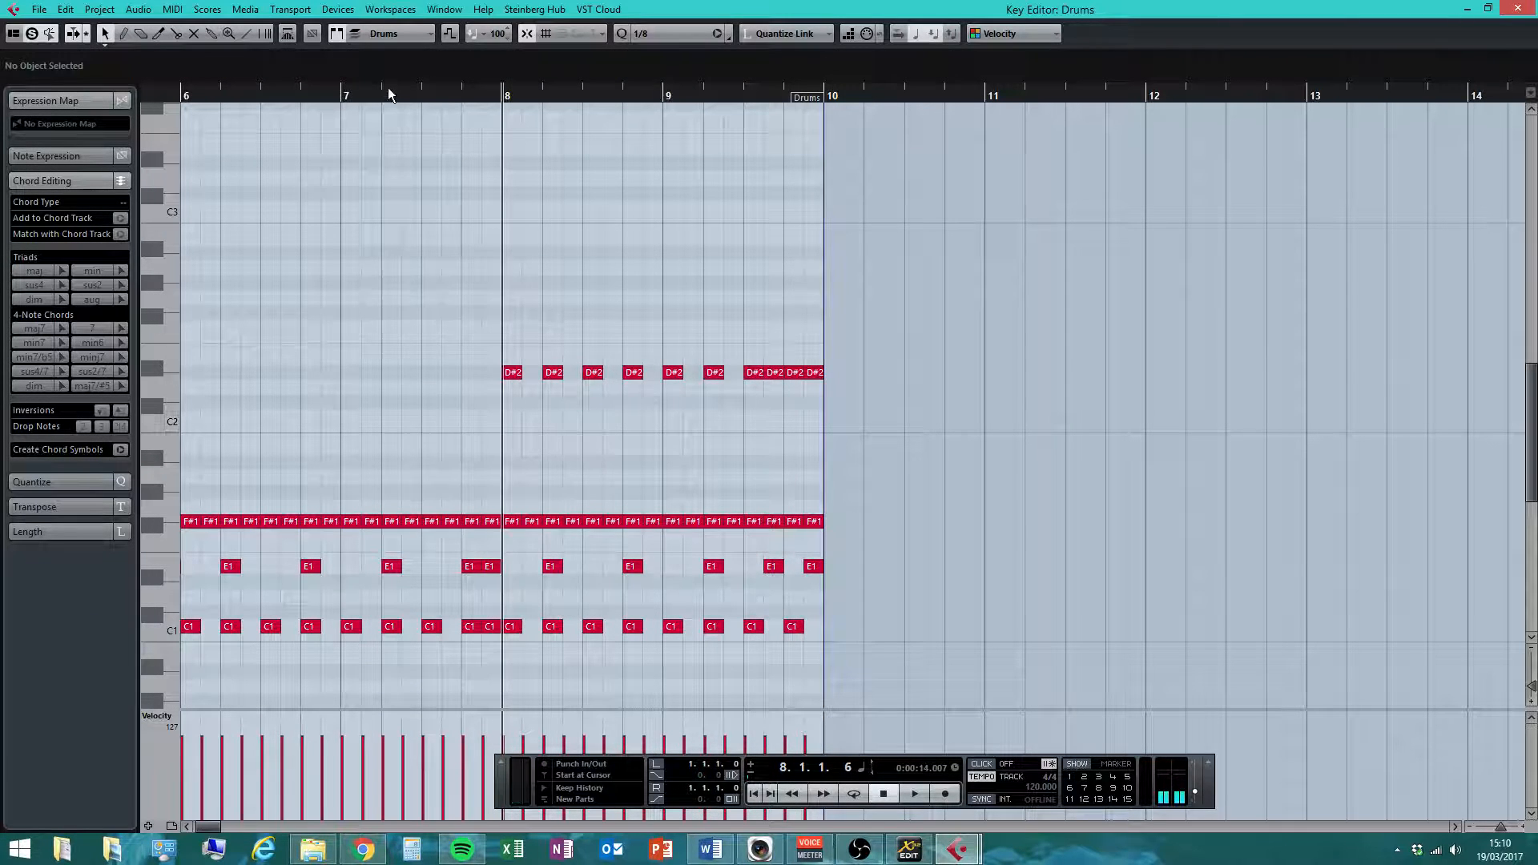
pyautogui.click(269, 96)
# - Draw a one-bar C#2 note across bar 10, beyond the part's end, and return to the selection tool
pyautogui.rightClick(711, 370)
pyautogui.click(709, 383)
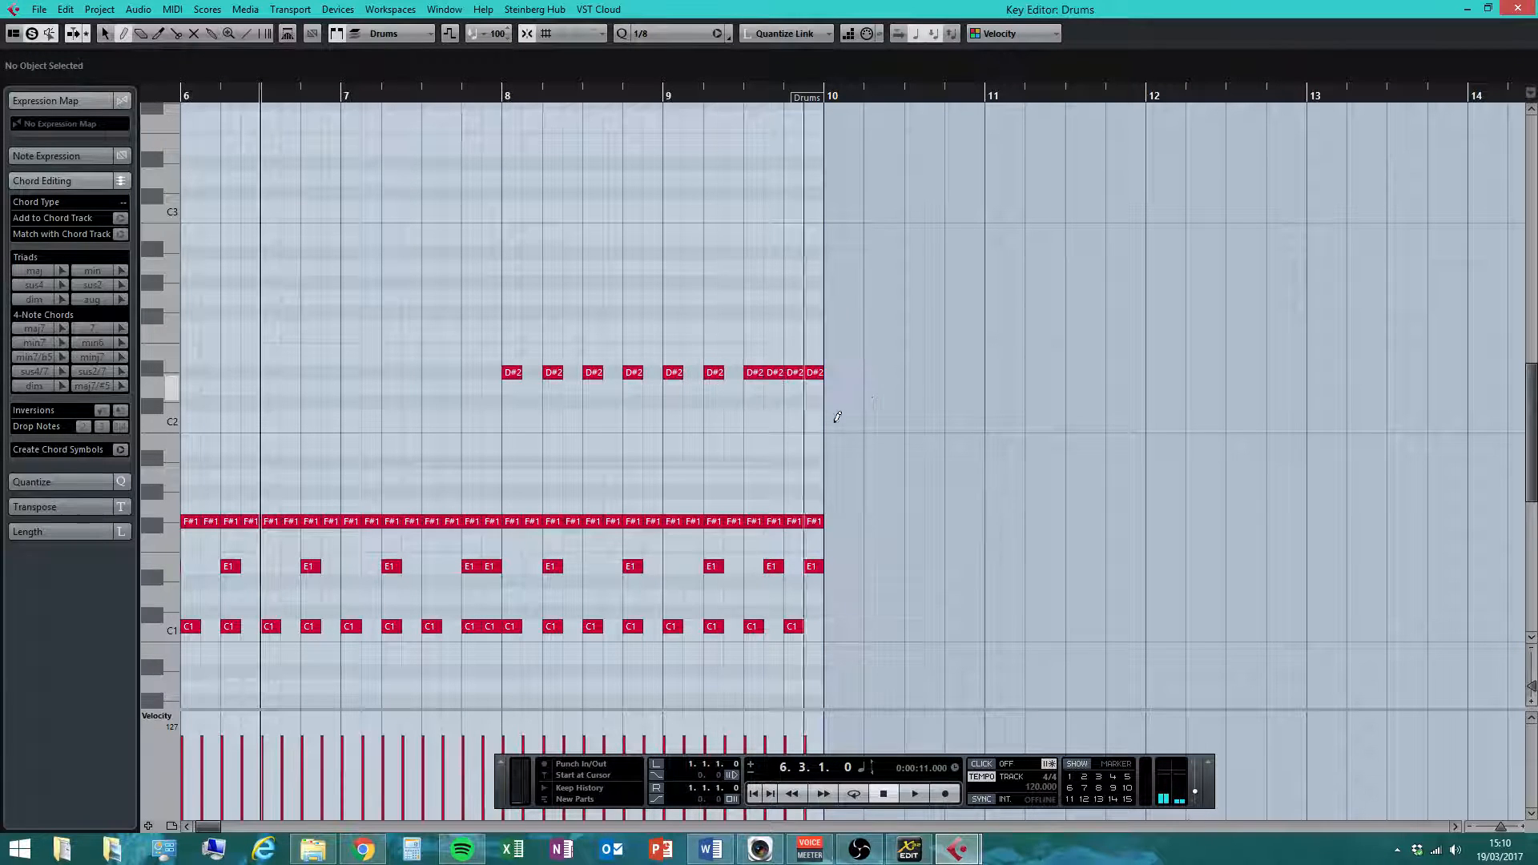
pyautogui.moveTo(827, 401); pyautogui.dragTo(977, 395)
pyautogui.click(907, 451)
pyautogui.click(838, 413)
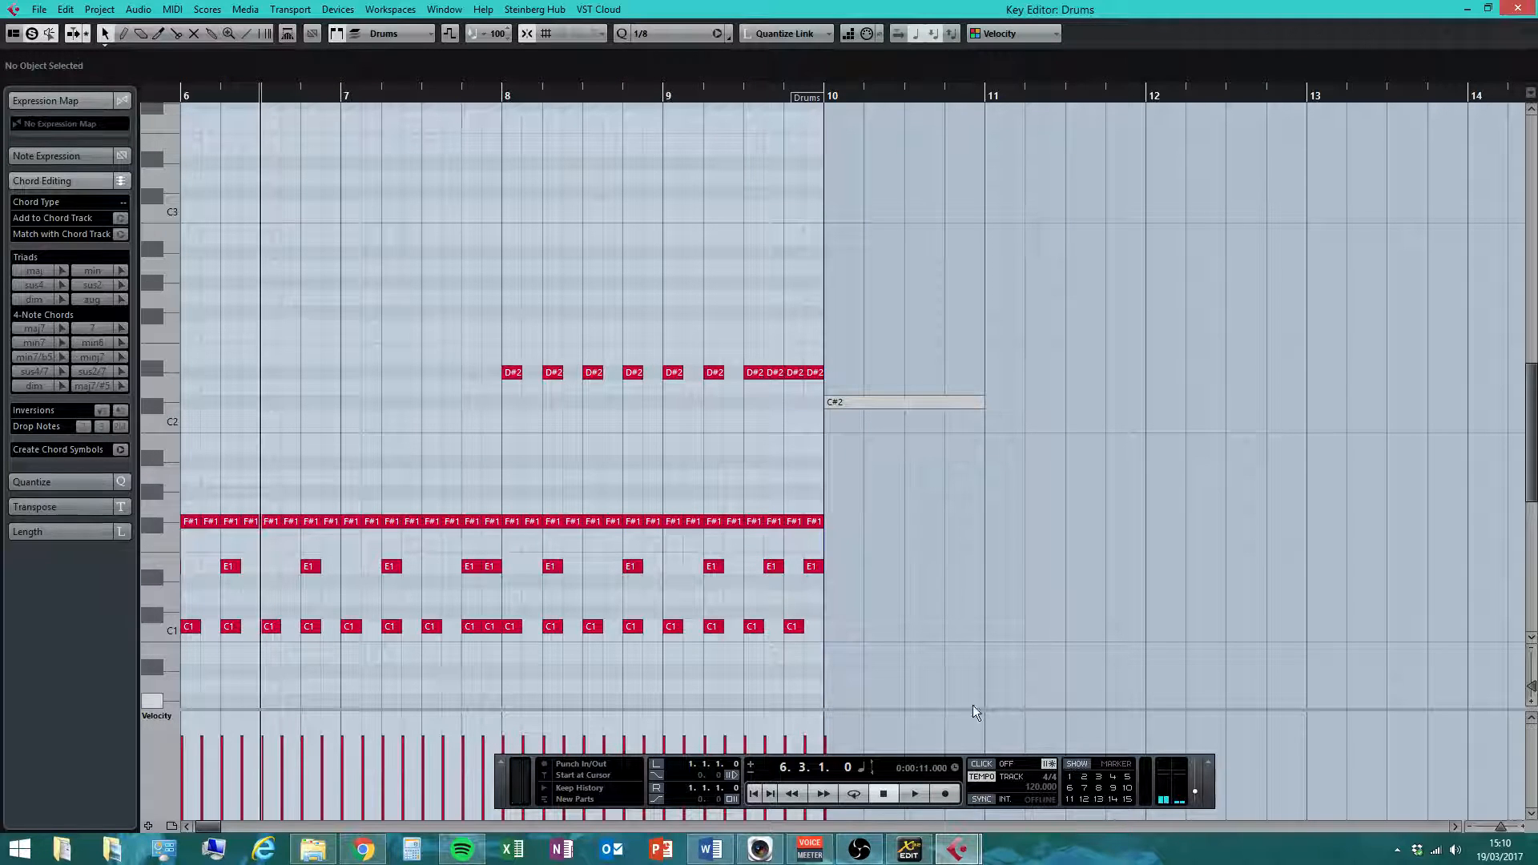
# - Play back the whole drum part and stop in bar 10
pyautogui.click(915, 793)
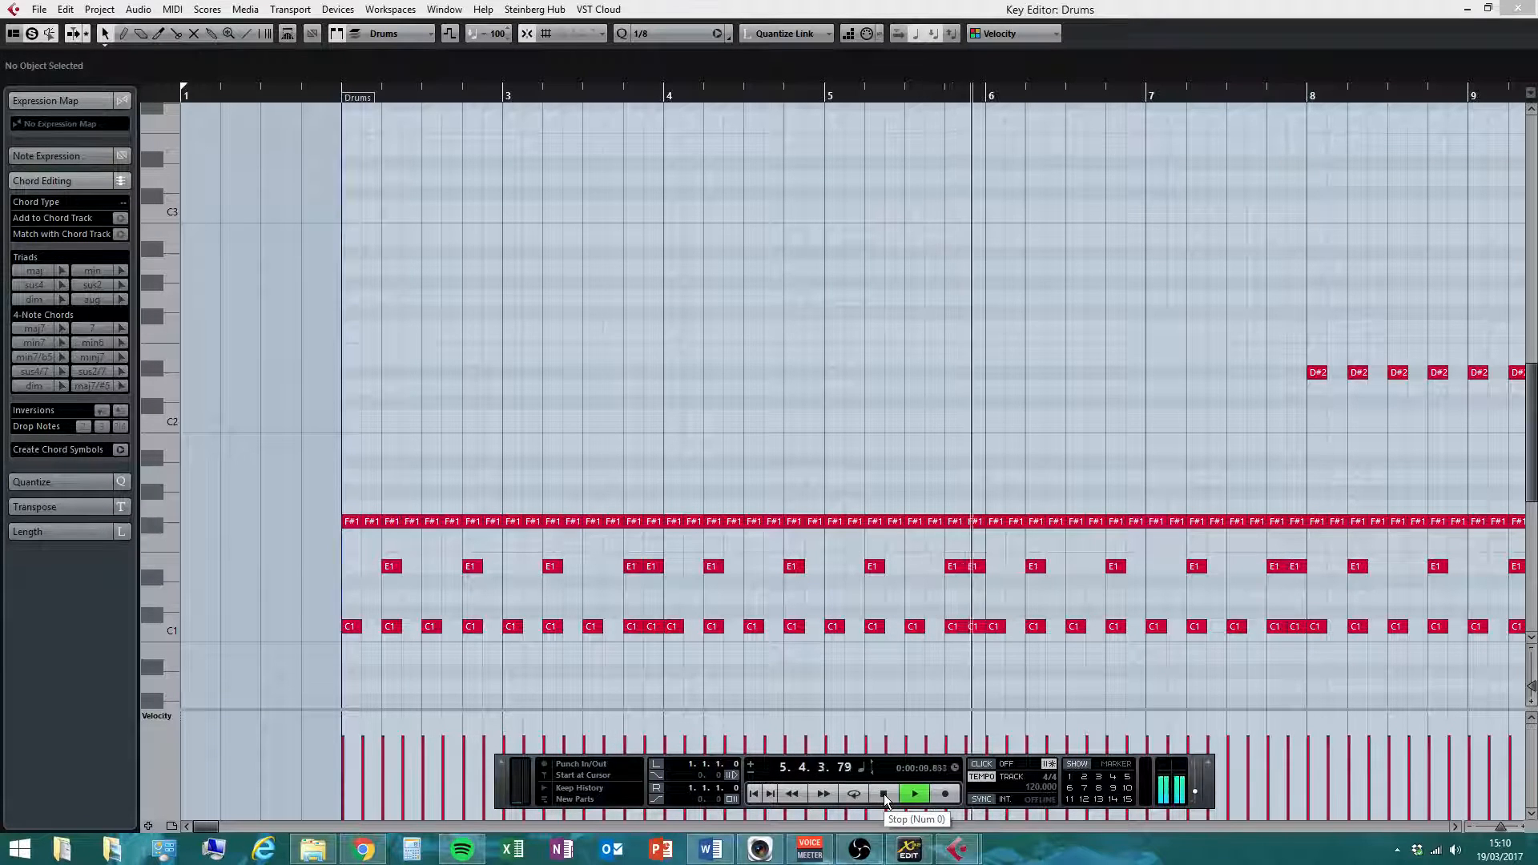
pyautogui.click(1456, 826)
pyautogui.click(1455, 826)
pyautogui.click(1455, 826)
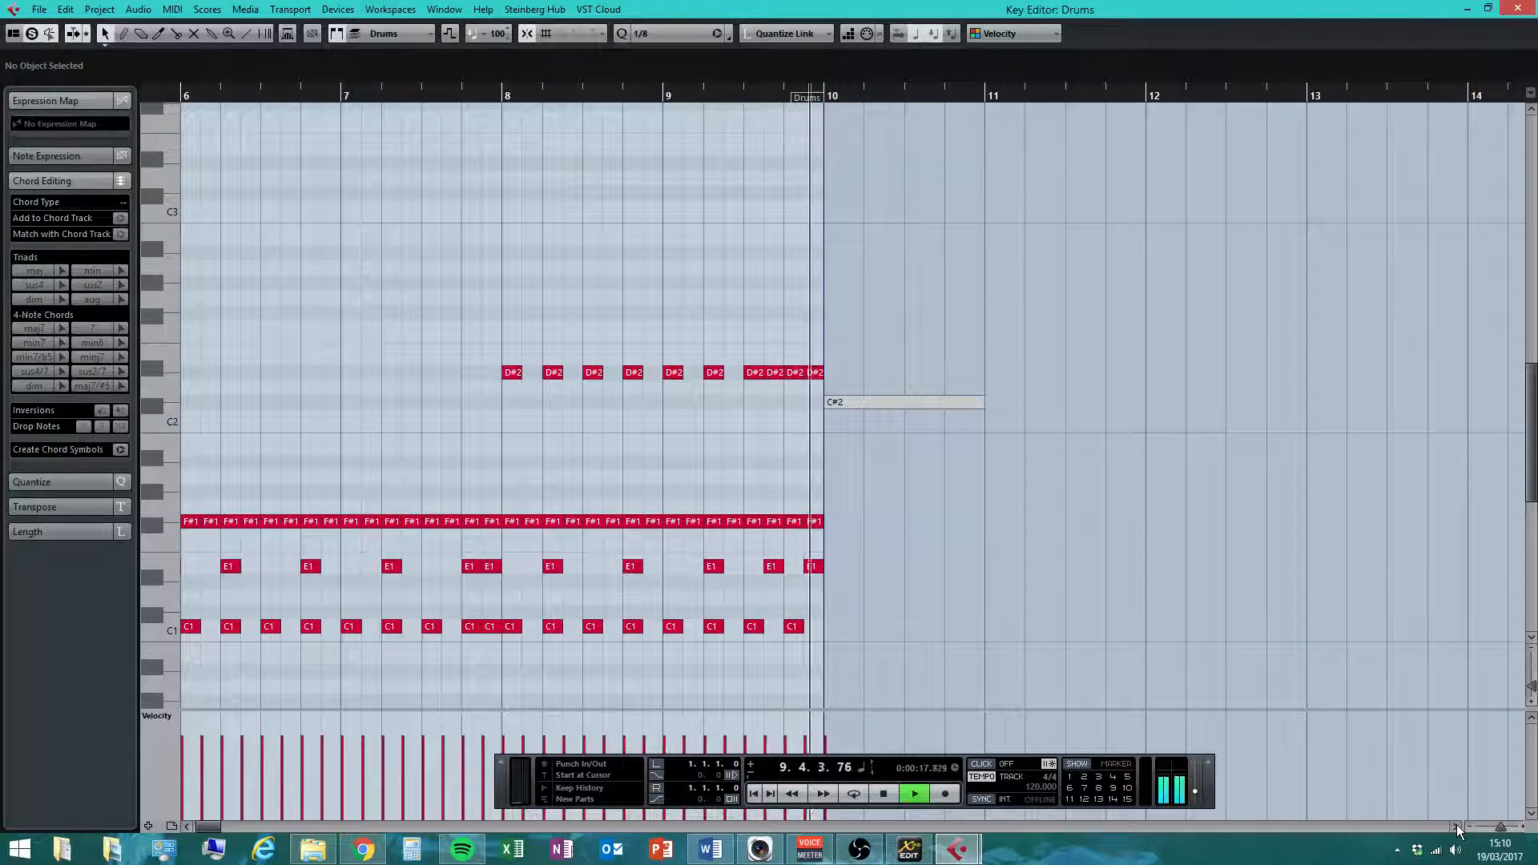
pyautogui.click(884, 793)
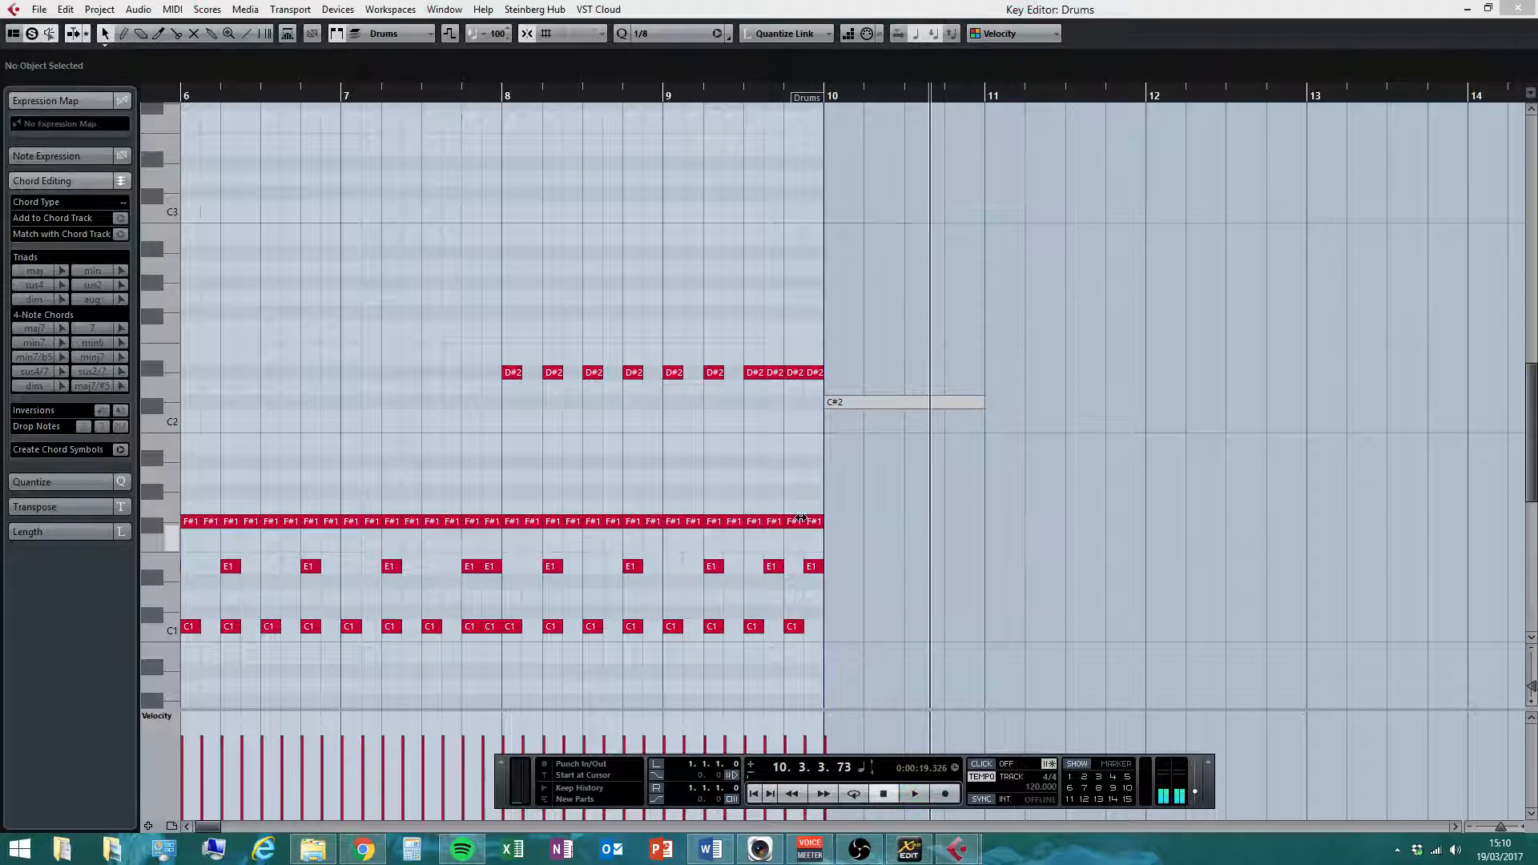
# - Close the Key Editor and extend the Drums part to bar 11 so it includes the final C#2 note
pyautogui.click(1514, 11)
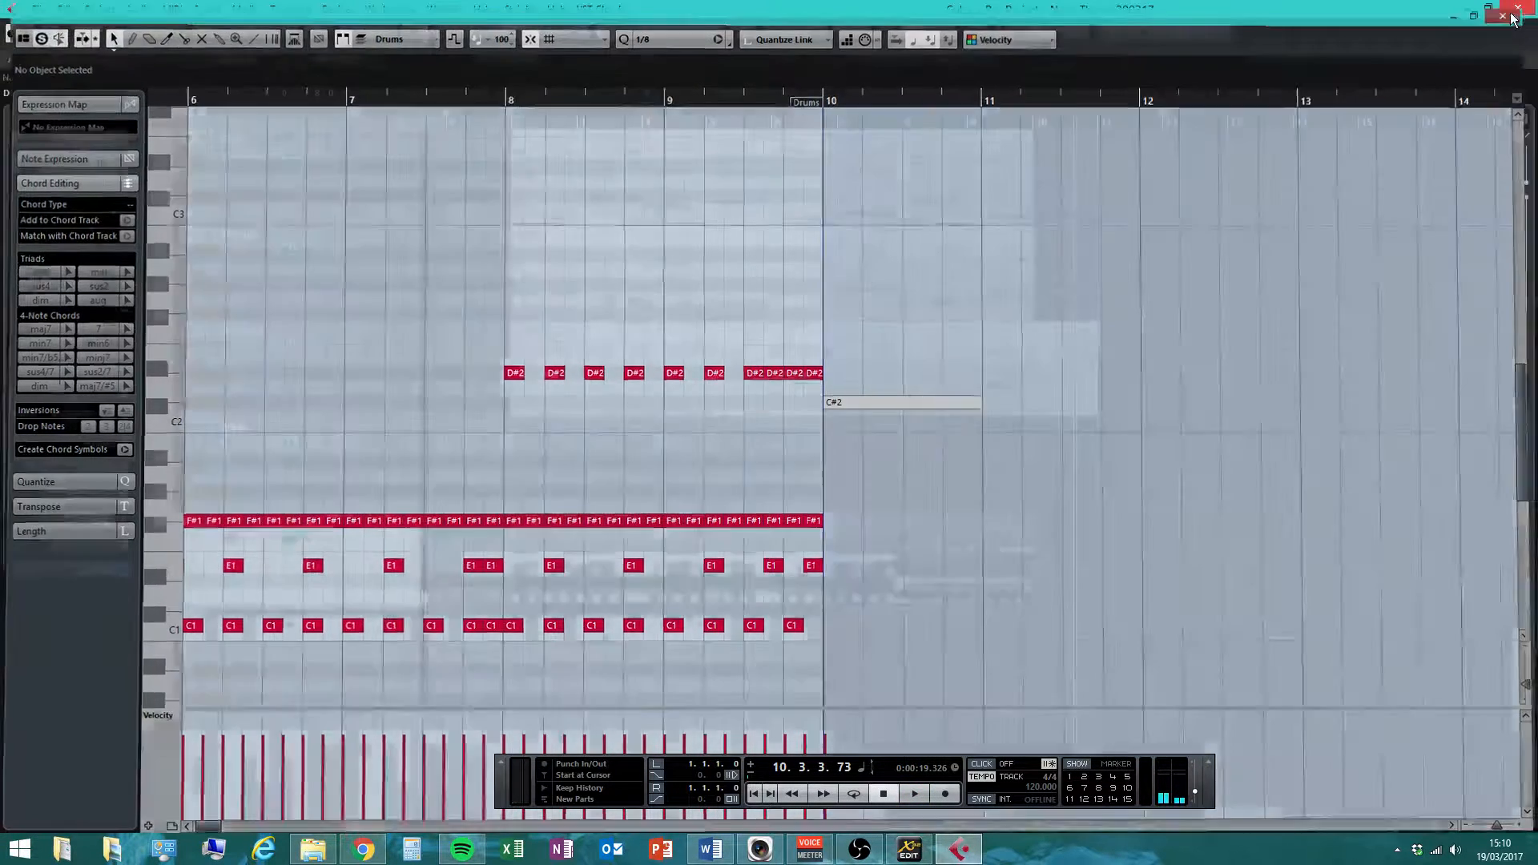
pyautogui.moveTo(1027, 605); pyautogui.dragTo(1096, 605)
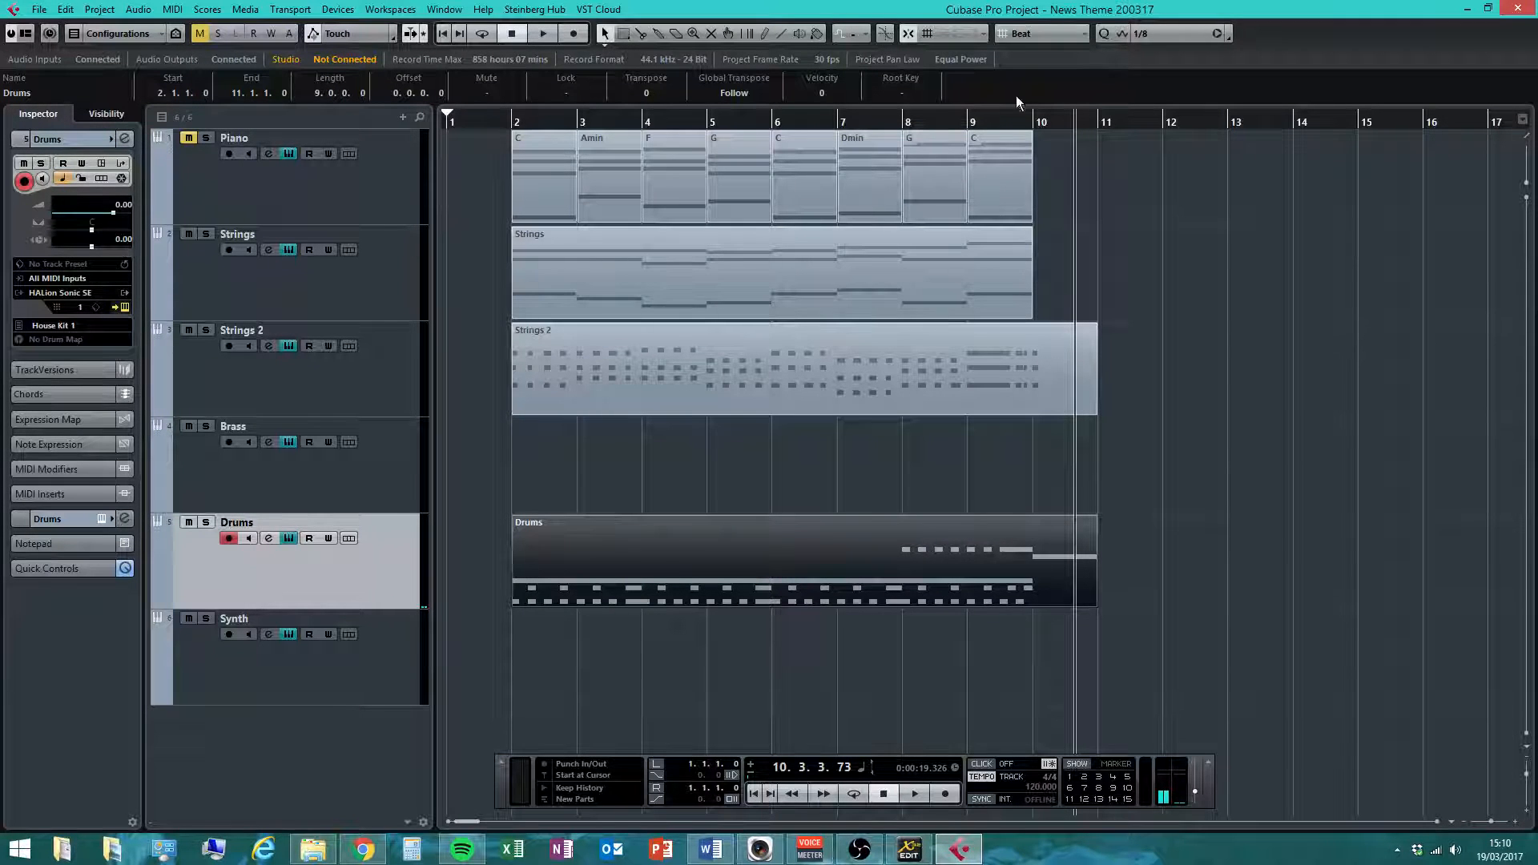
# - Play the arrangement's ending from bar 9 and stop, and play the whole arrangement again from the beginning
pyautogui.click(970, 121)
pyautogui.click(912, 791)
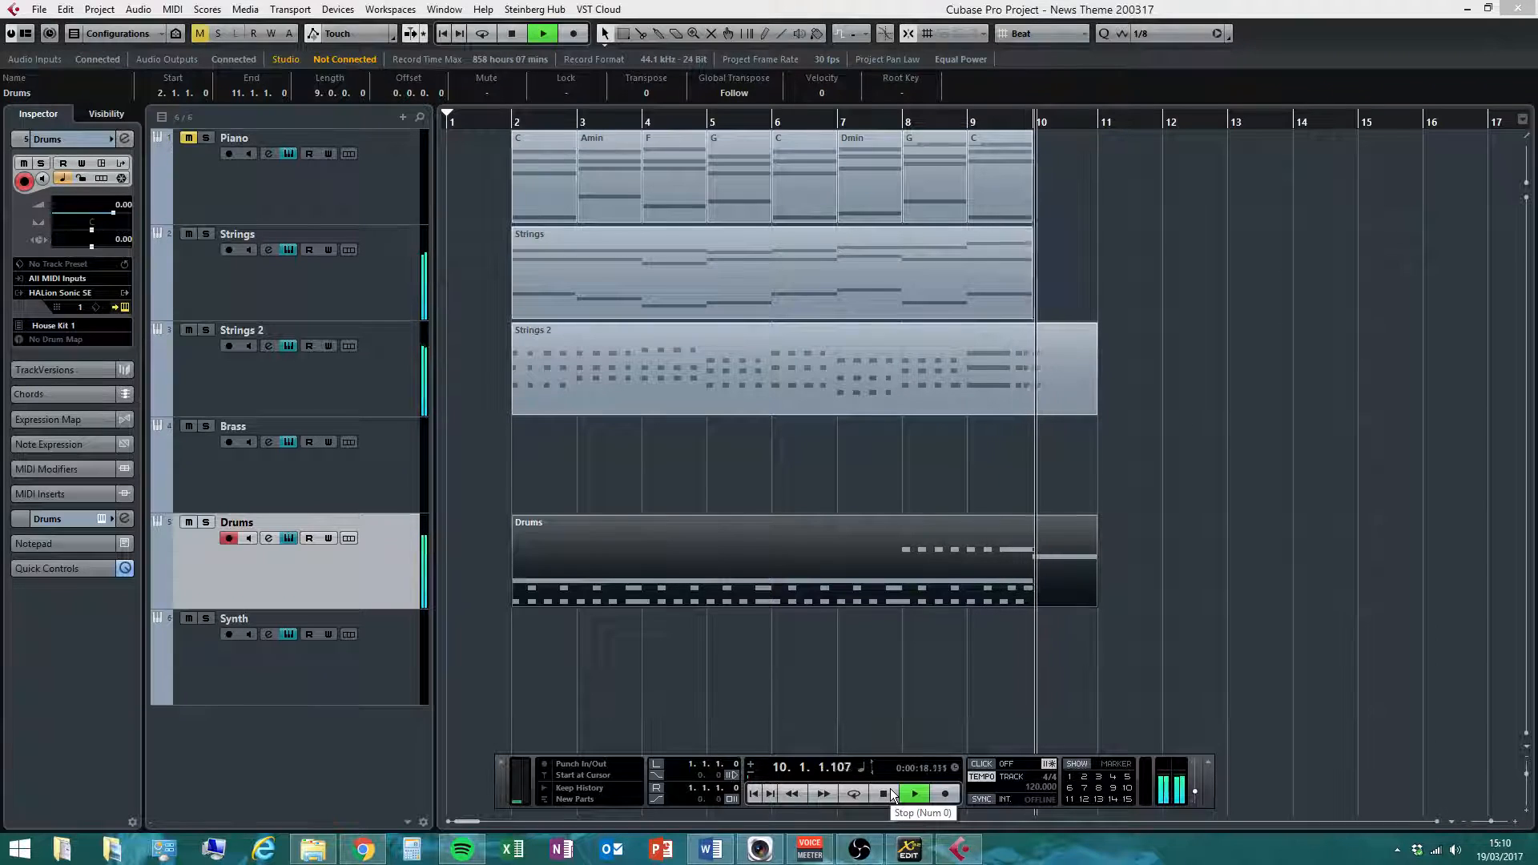
pyautogui.click(883, 793)
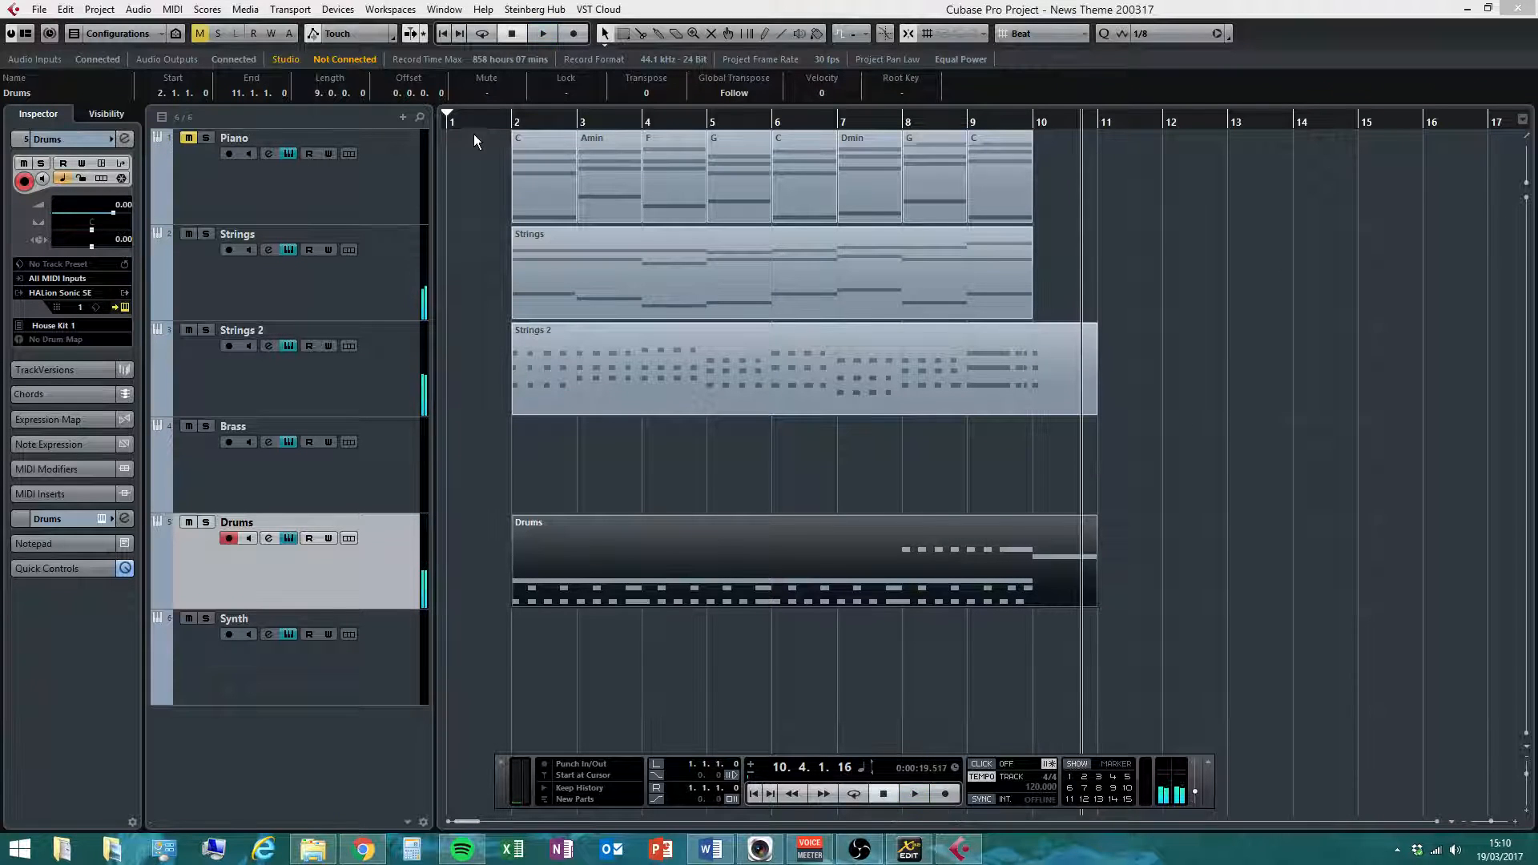
pyautogui.press('Home')
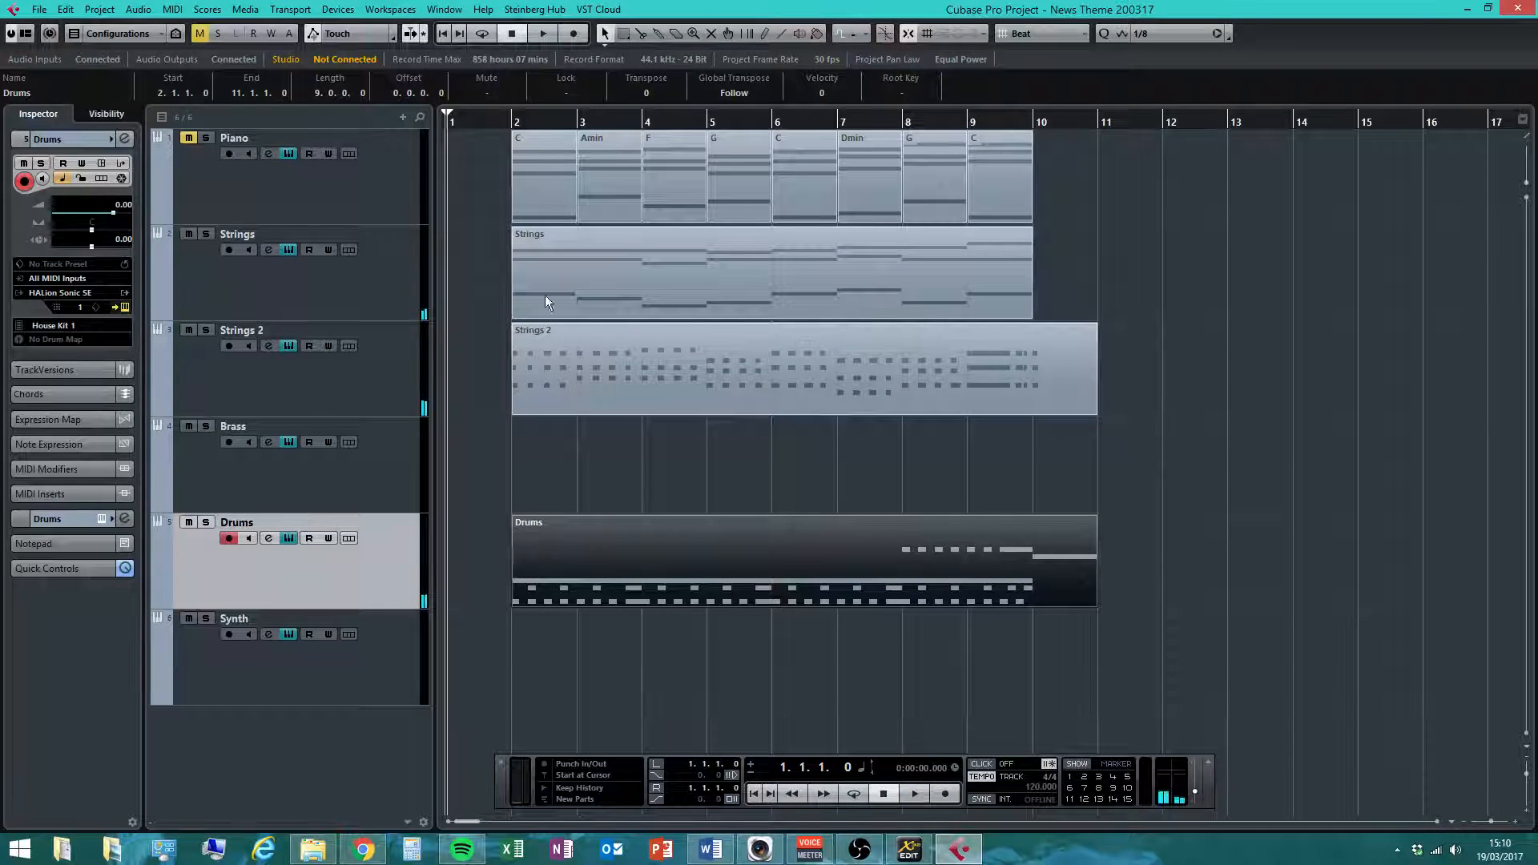
pyautogui.click(919, 790)
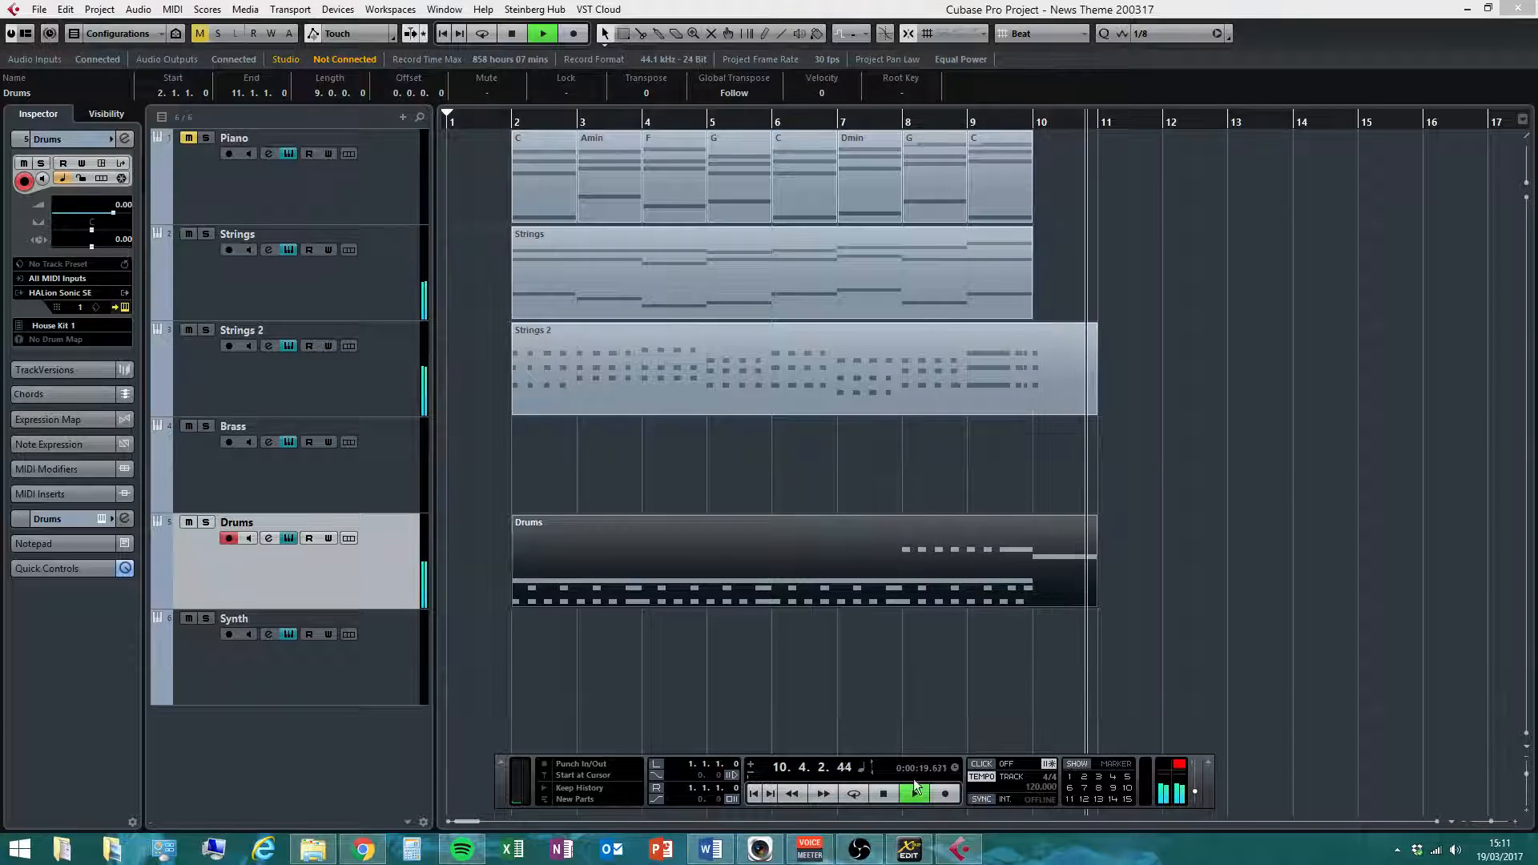
# - Stop playback and lower the Strings track's volume to -3.05
pyautogui.click(884, 793)
pyautogui.click(1035, 680)
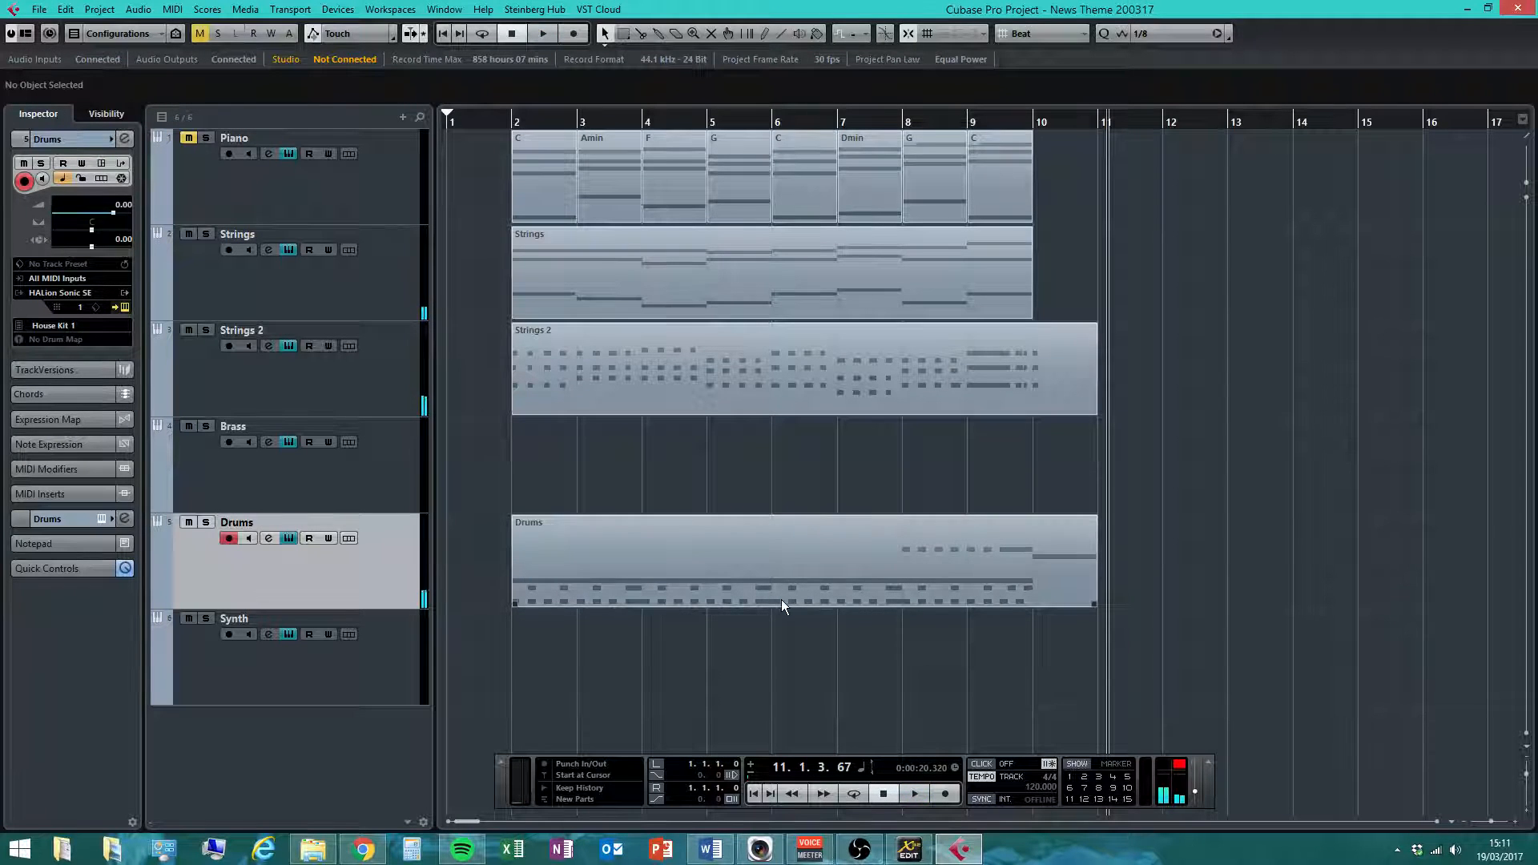
pyautogui.click(321, 394)
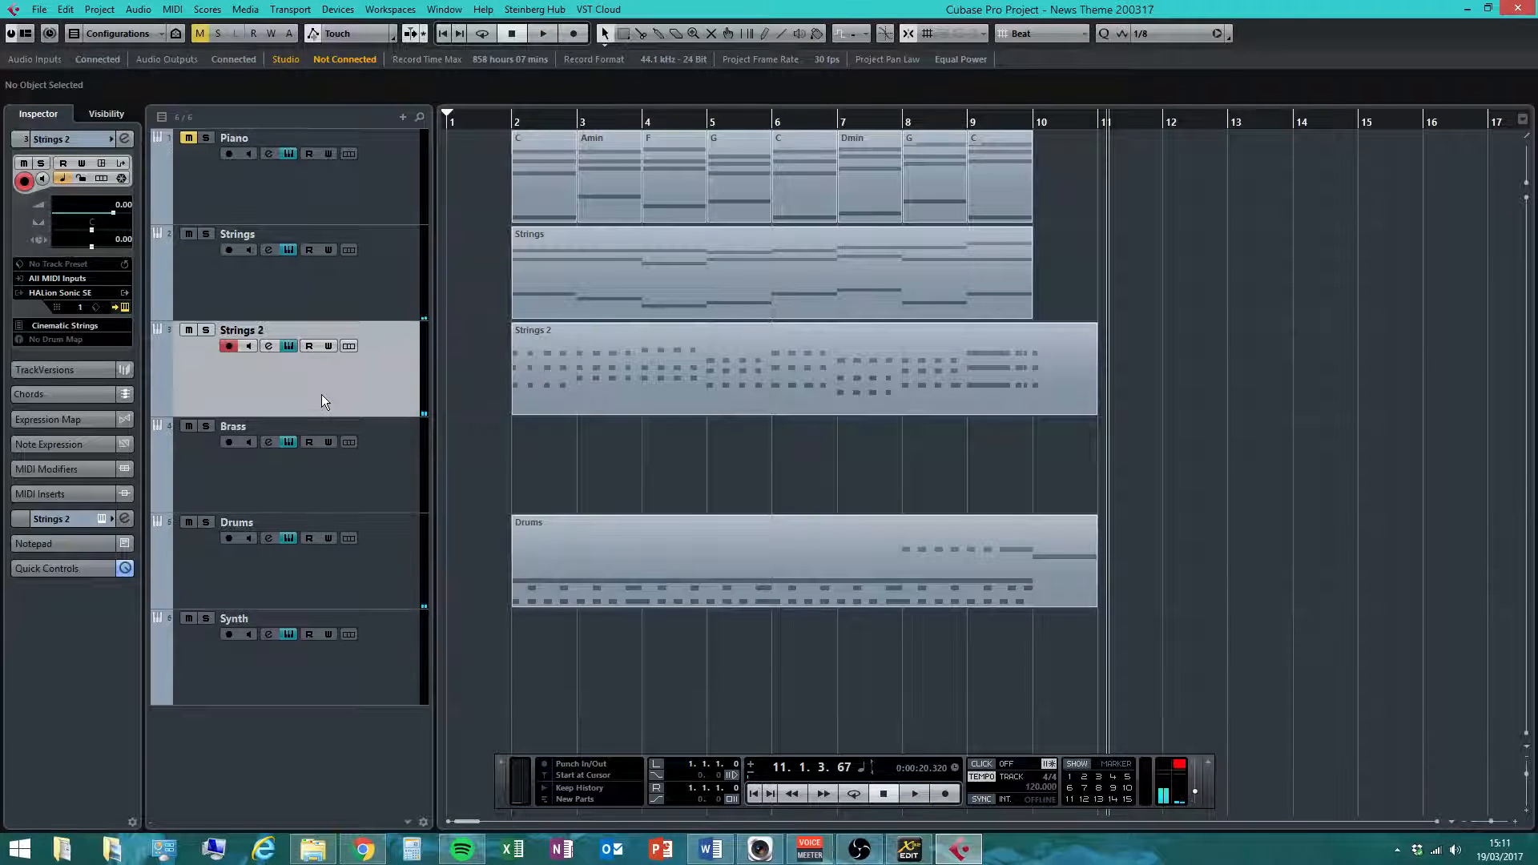
pyautogui.moveTo(320, 395); pyautogui.dragTo(358, 282)
pyautogui.click(388, 286)
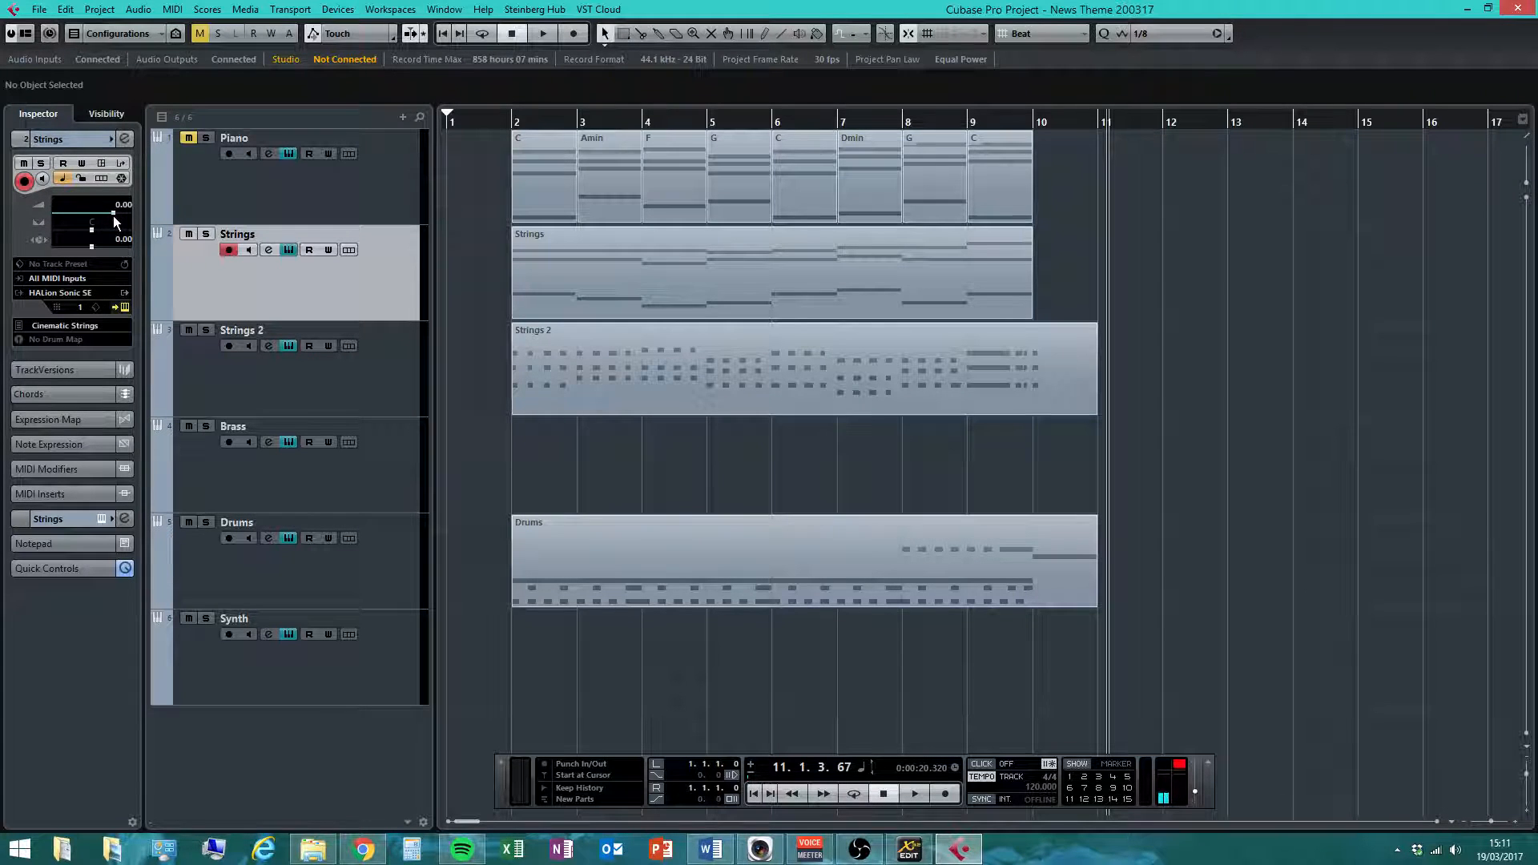
pyautogui.moveTo(113, 213); pyautogui.dragTo(103, 213)
# - Lower the Strings 2 track's volume to -2.19 and play the opening bars of the arrangement briefly
pyautogui.click(268, 384)
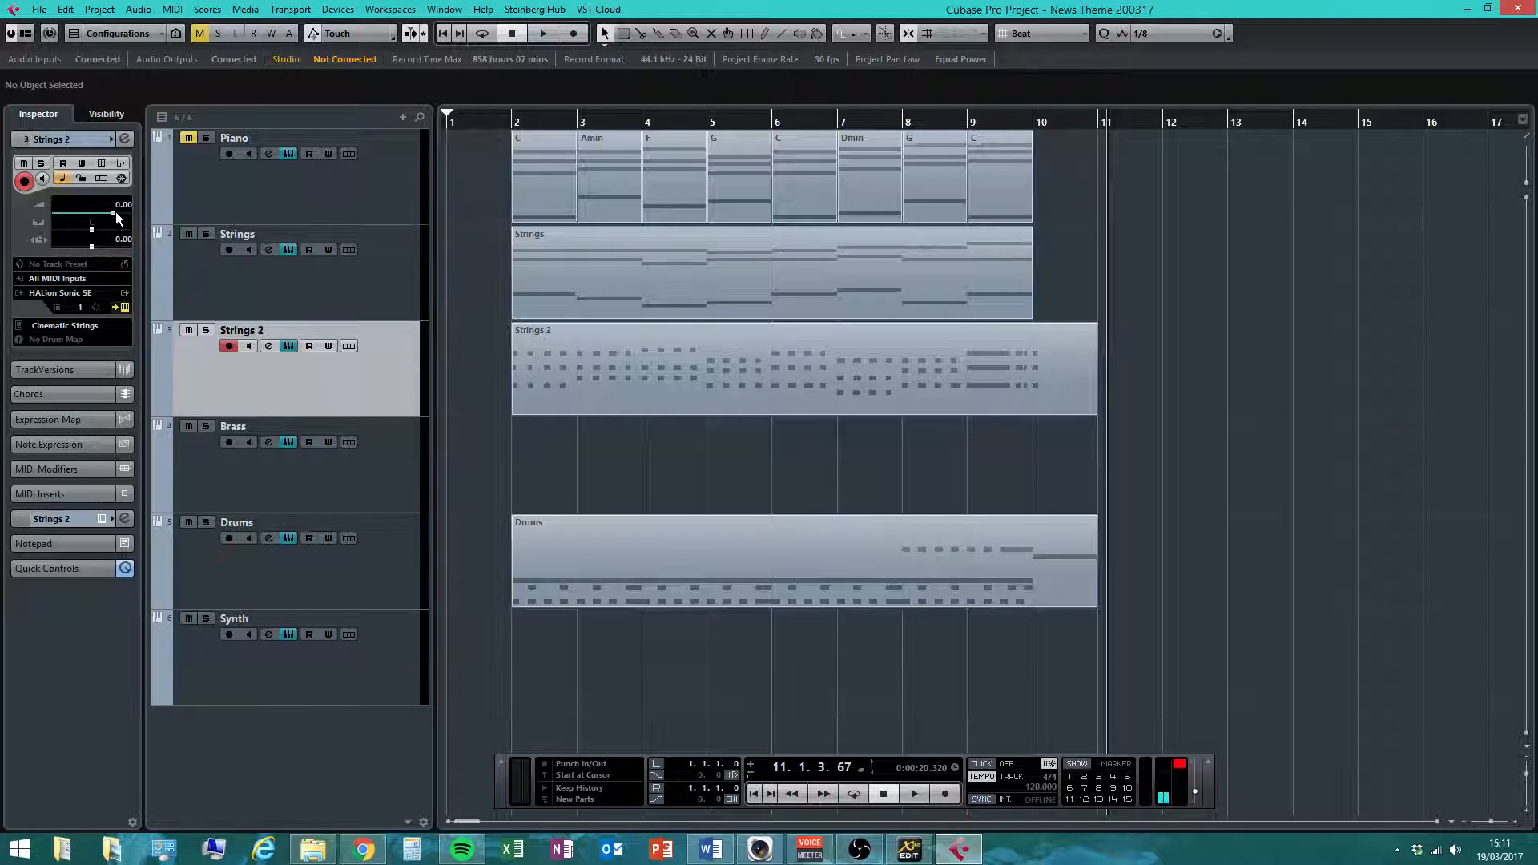
pyautogui.moveTo(112, 214); pyautogui.dragTo(106, 216)
pyautogui.click(505, 124)
pyautogui.click(543, 34)
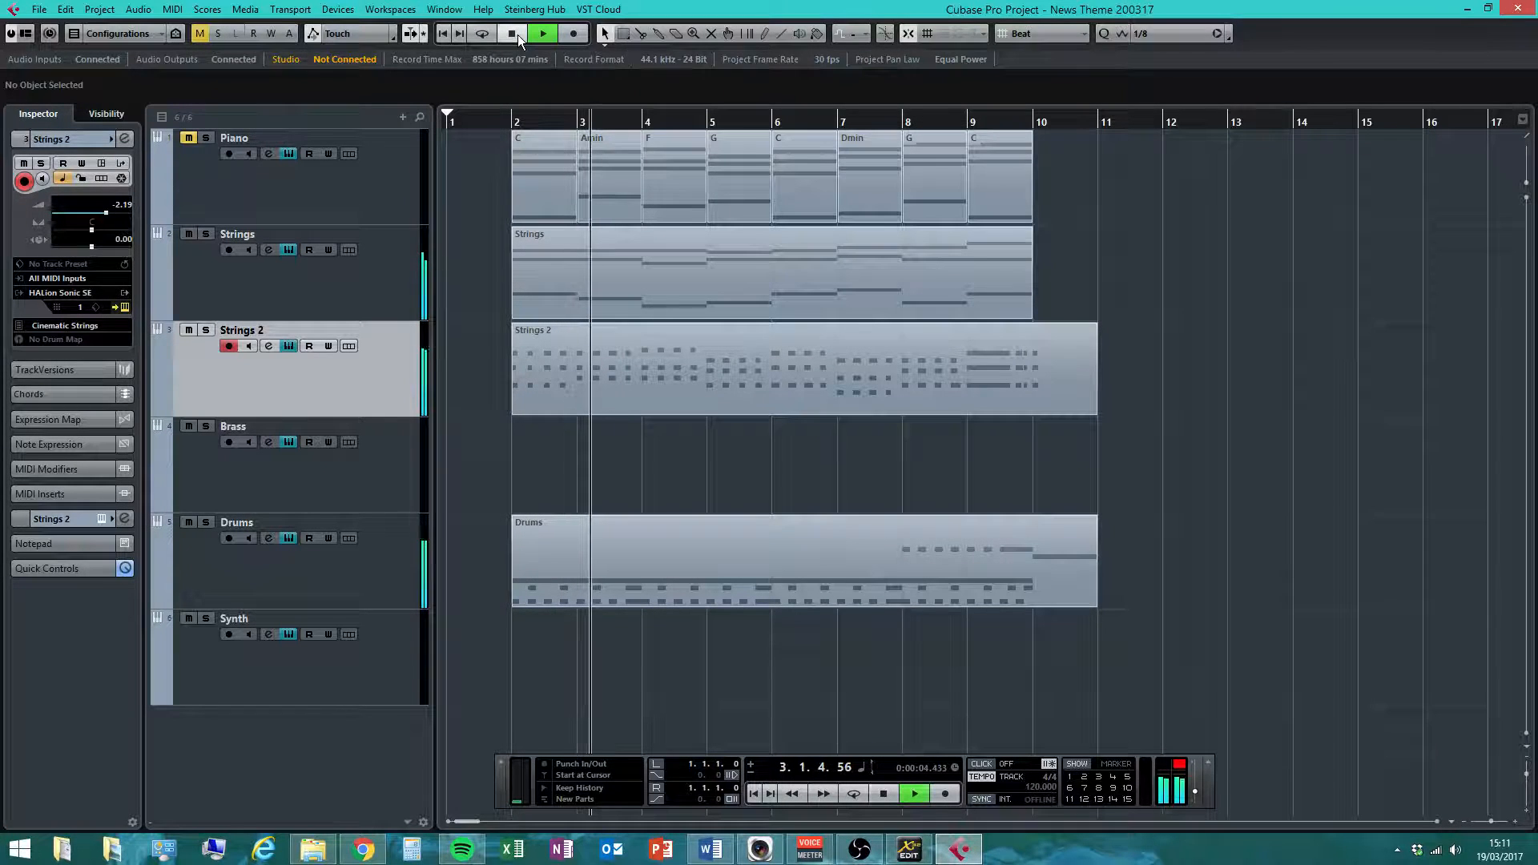
pyautogui.click(517, 35)
# - Copy all eight Piano chord parts onto the Synth track at the same bars, 2 to 10
pyautogui.click(366, 299)
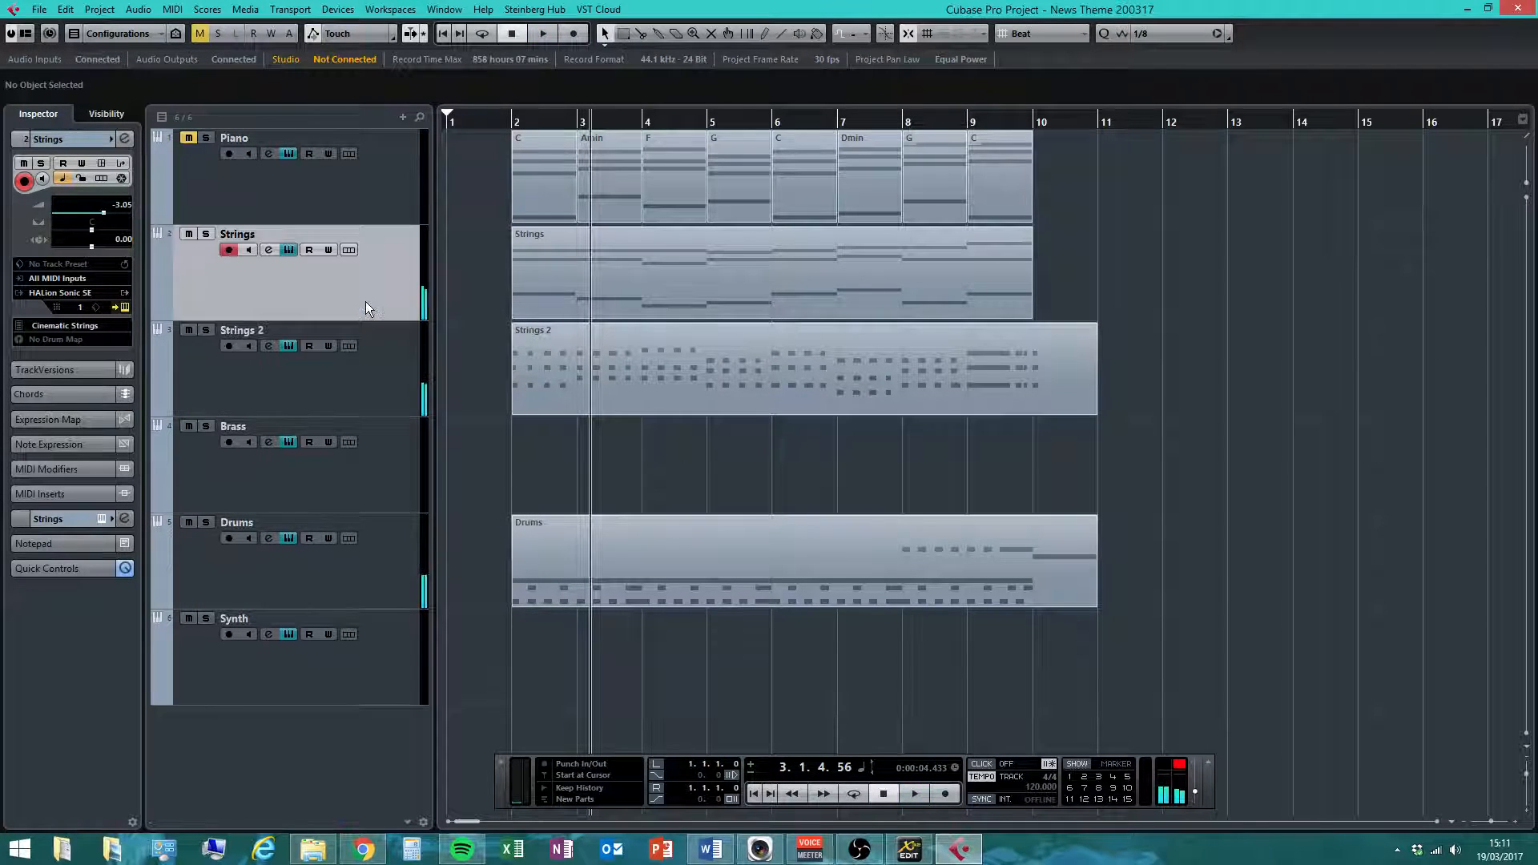
pyautogui.click(369, 388)
pyautogui.click(374, 575)
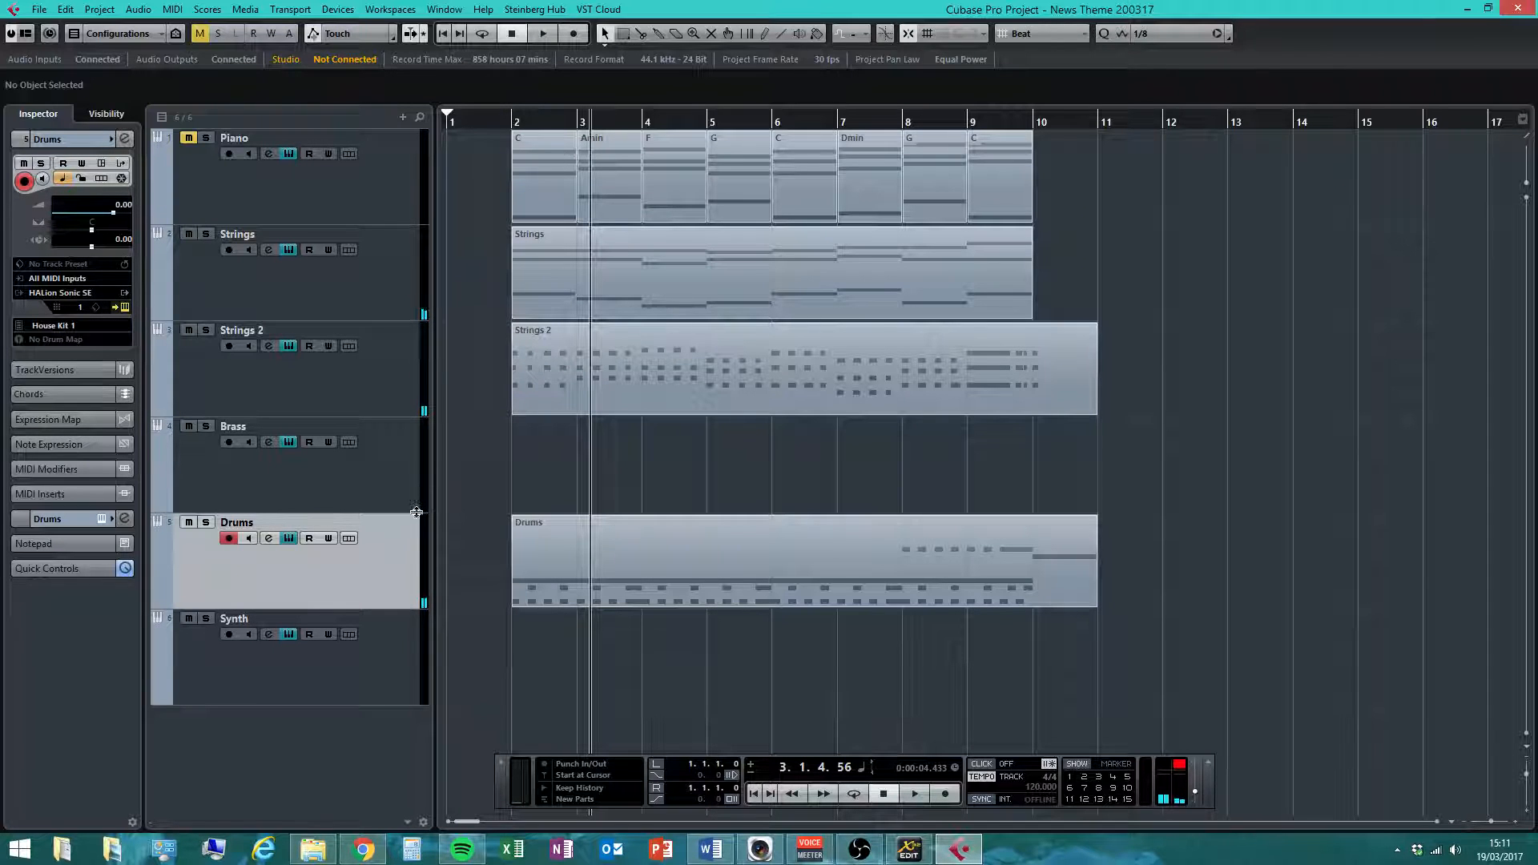
pyautogui.click(396, 664)
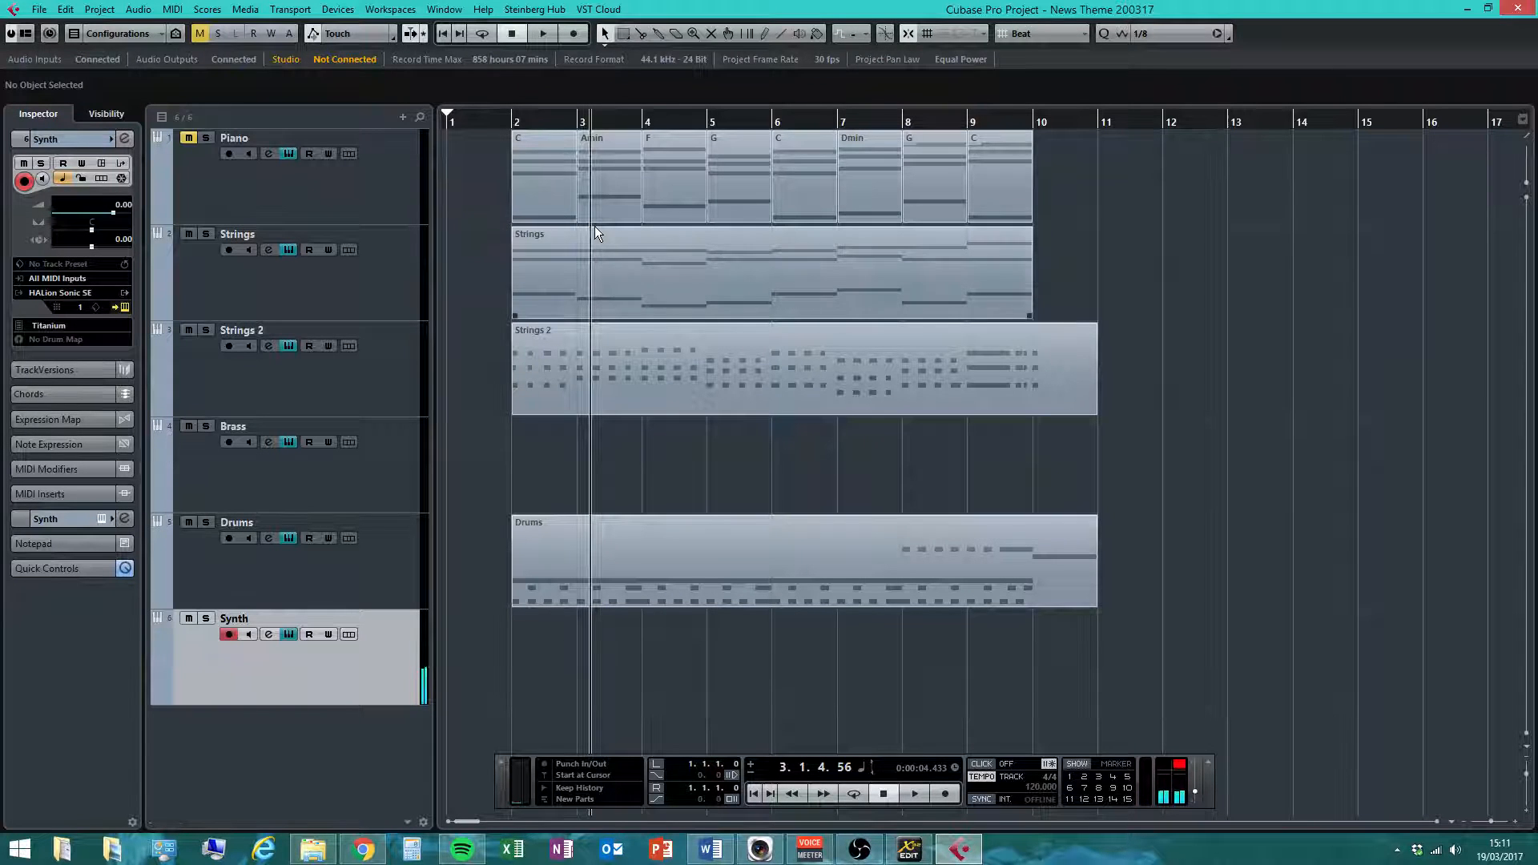
pyautogui.moveTo(1109, 170); pyautogui.dragTo(557, 199)
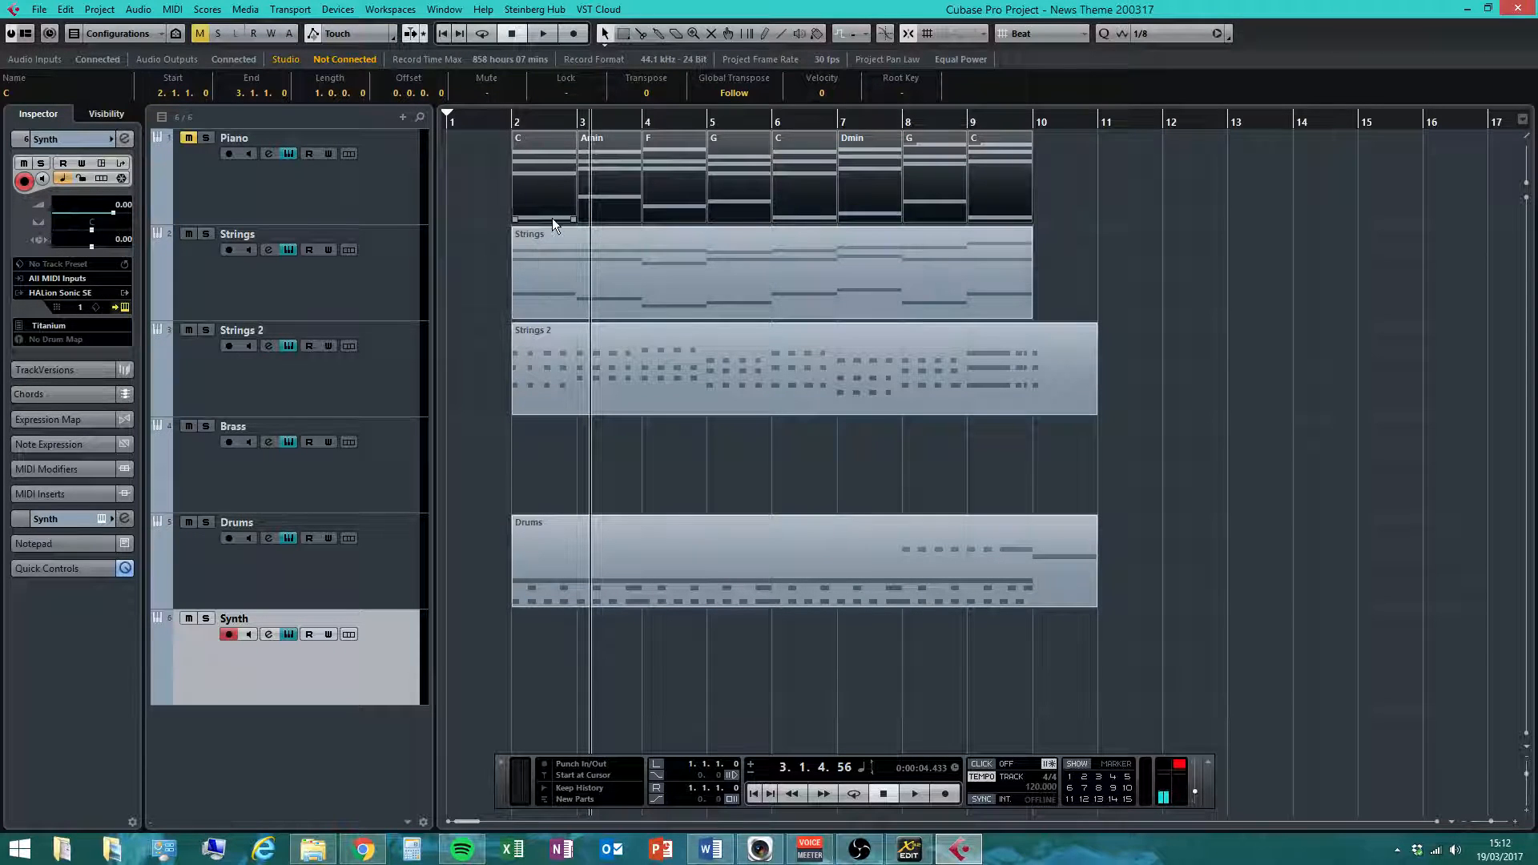
pyautogui.moveTo(1117, 167); pyautogui.dragTo(471, 172)
pyautogui.moveTo(529, 186); pyautogui.dragTo(533, 640)
pyautogui.click(561, 492)
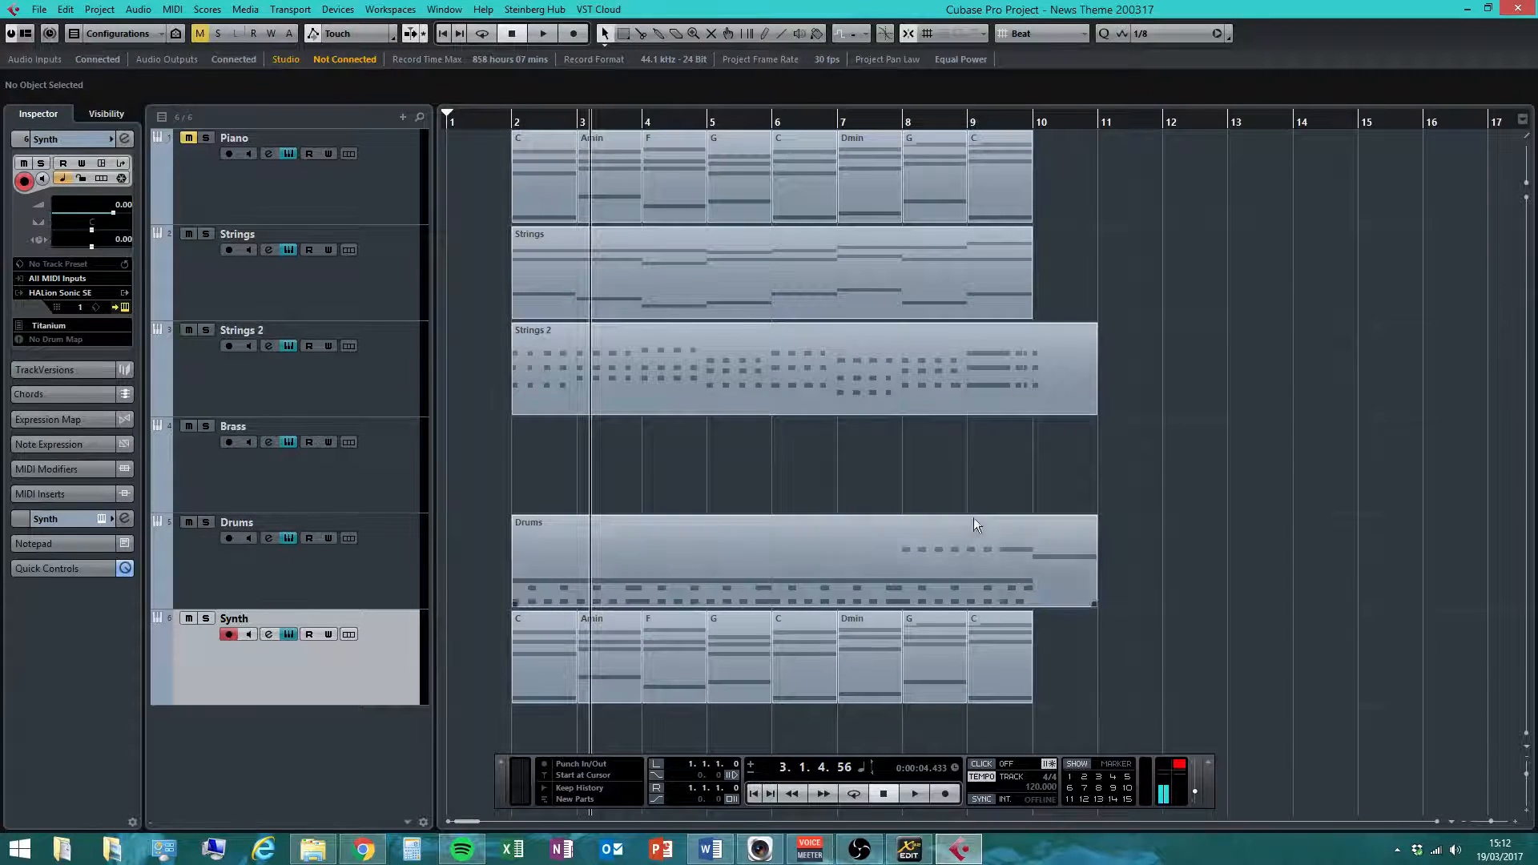
# - Play the whole arrangement from the start, soloing the Synth track for a moment, and stop after bar 11
pyautogui.click(753, 793)
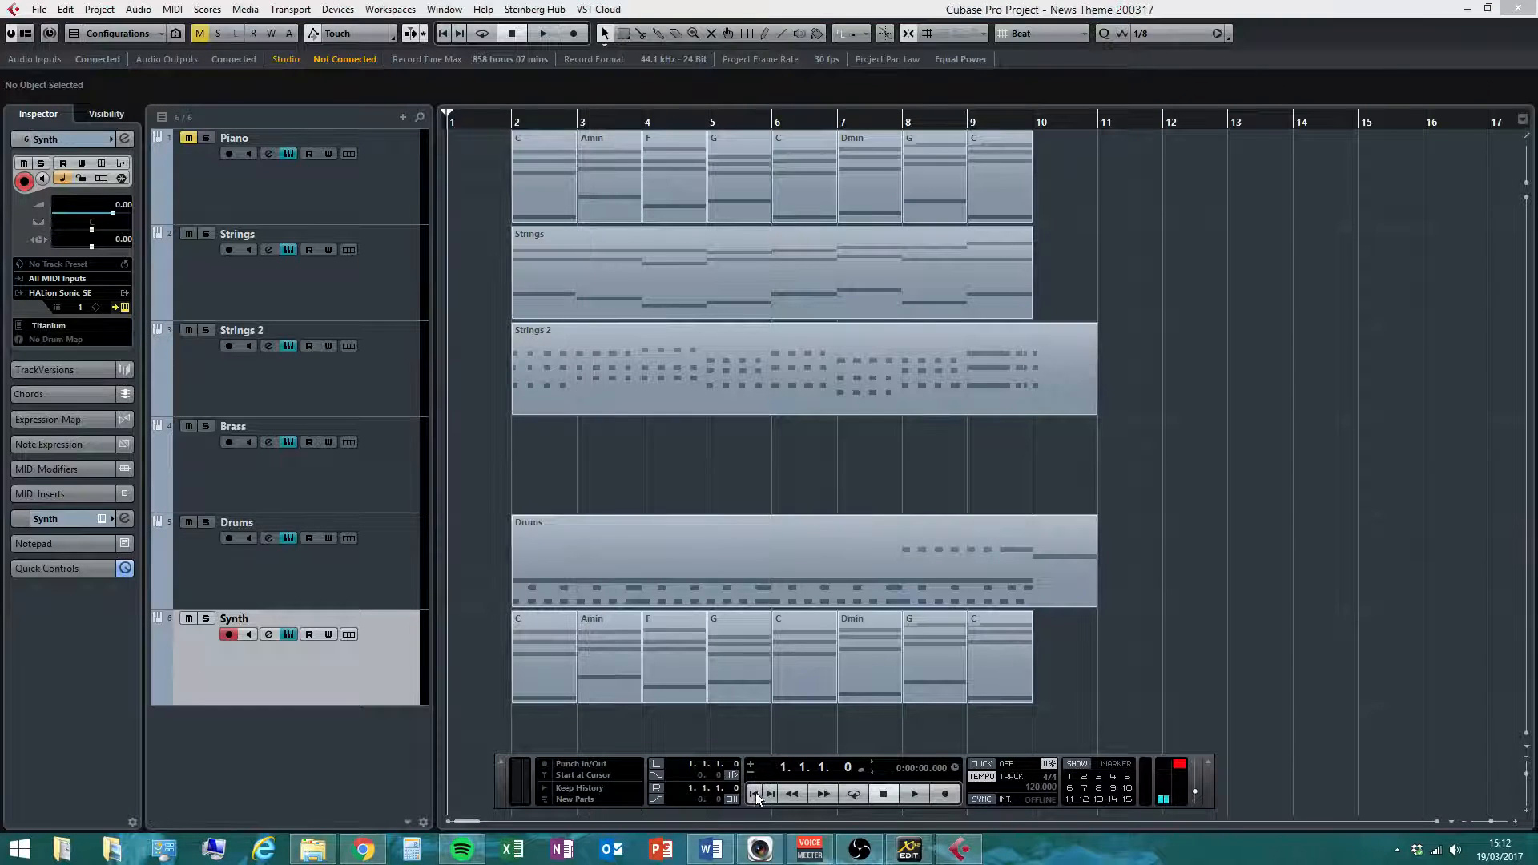
pyautogui.click(917, 796)
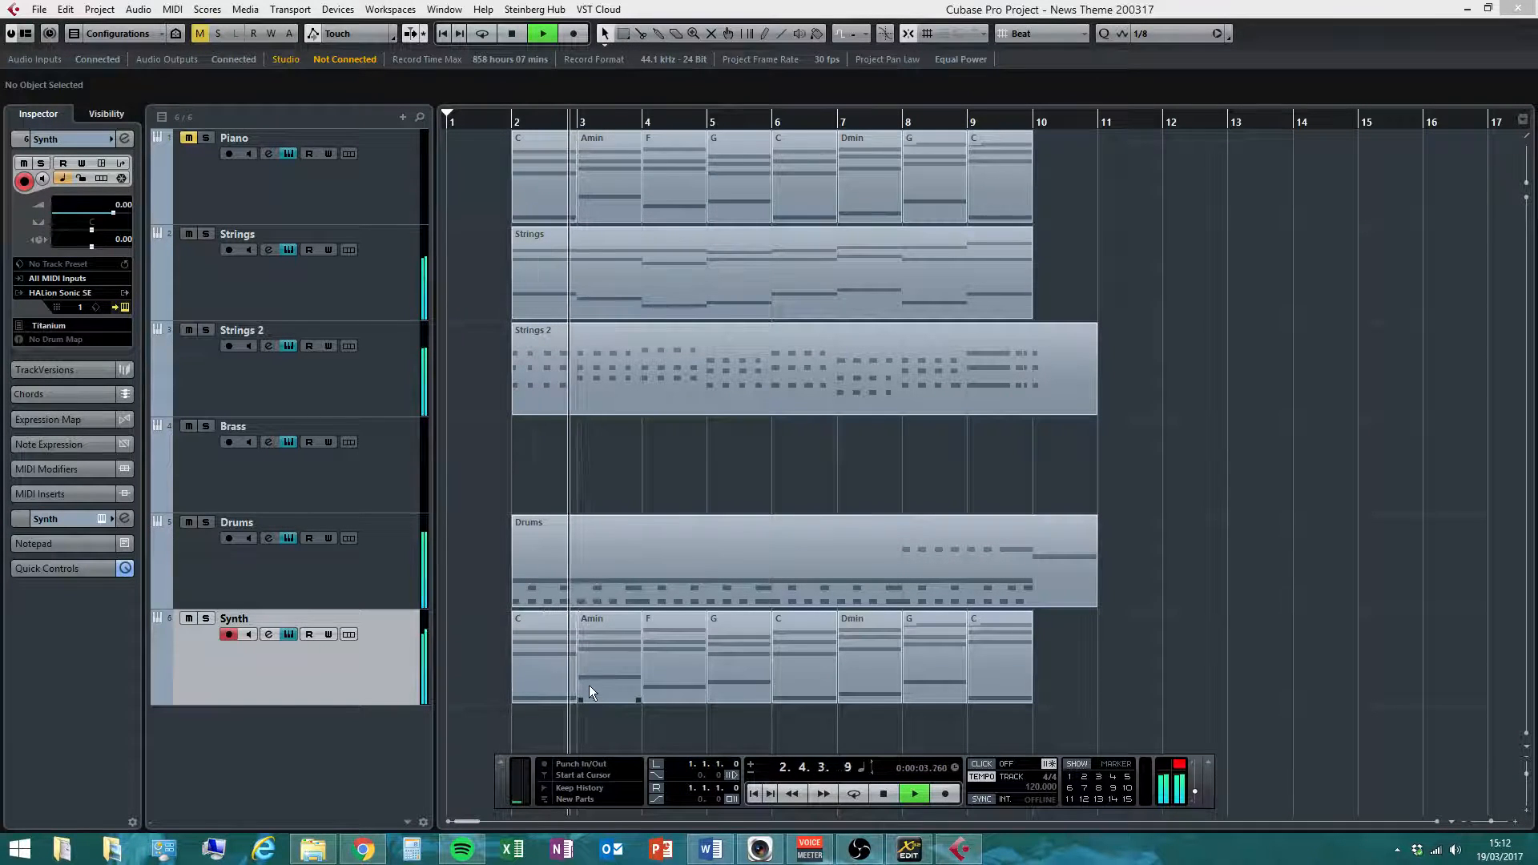
pyautogui.click(205, 619)
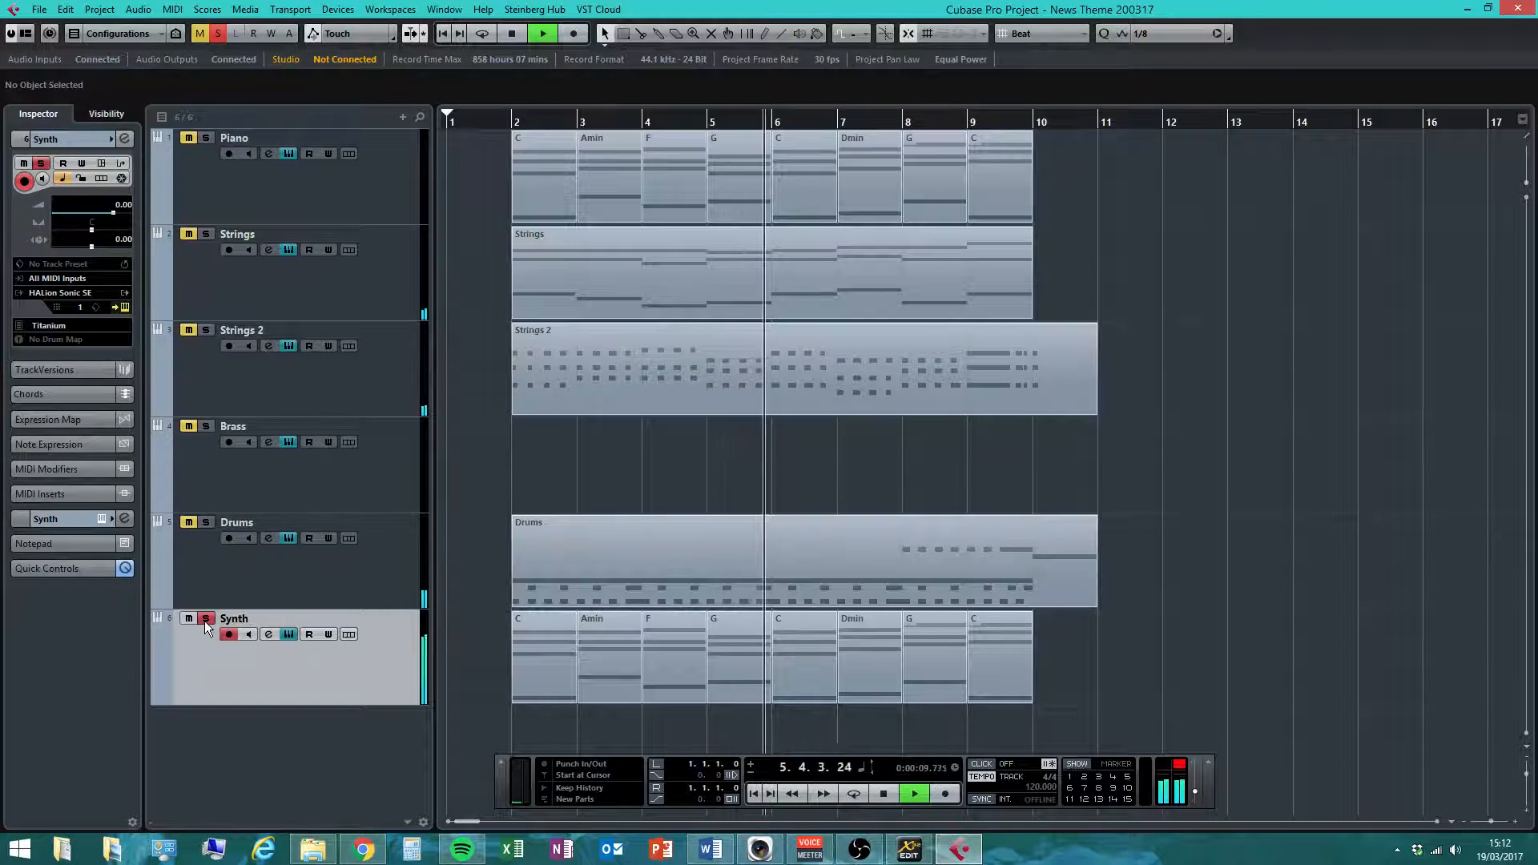
pyautogui.click(205, 619)
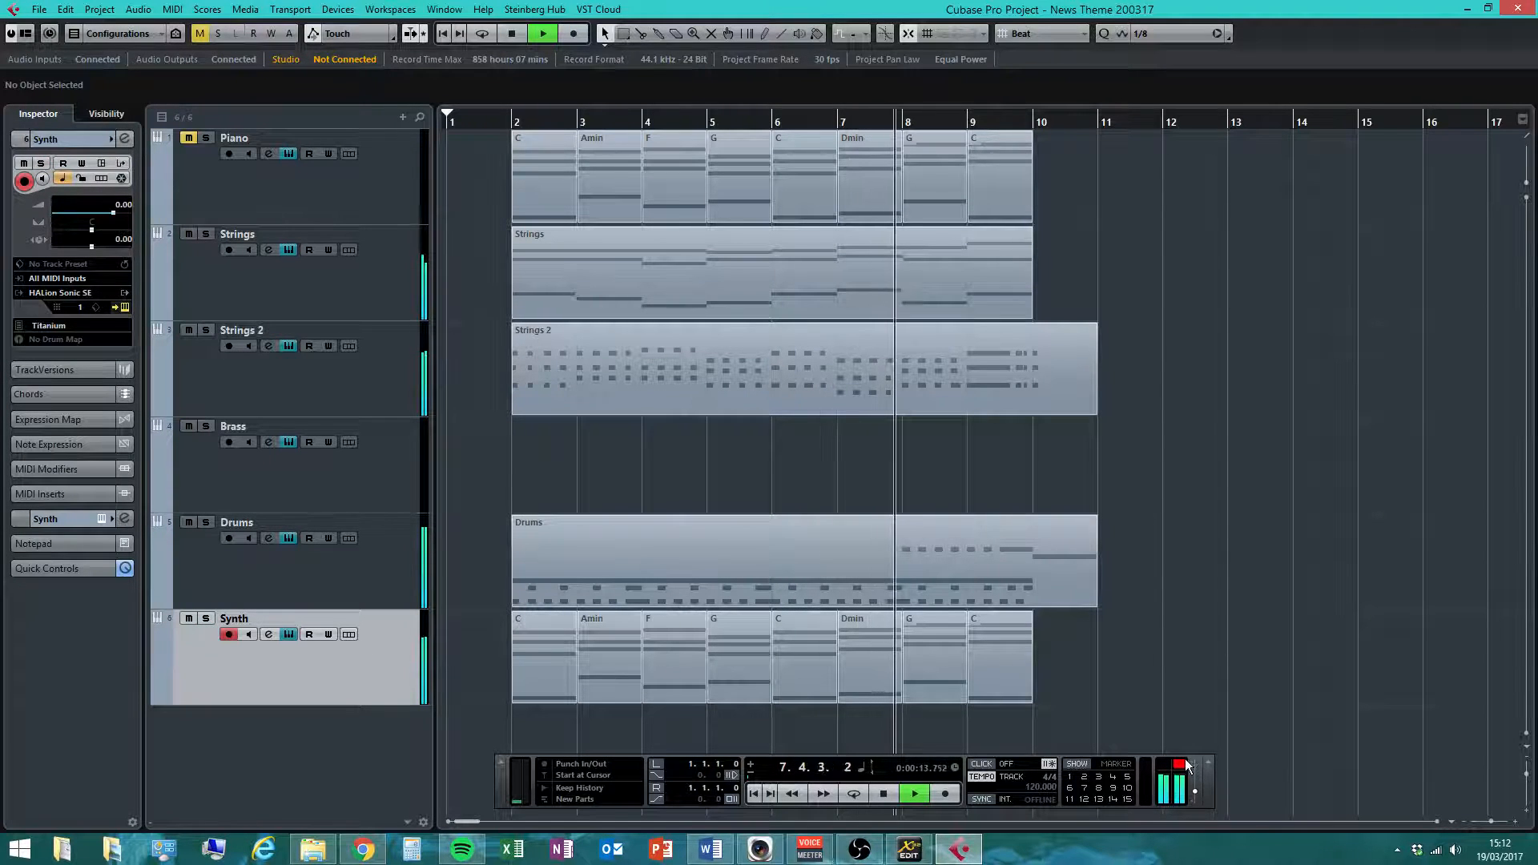
pyautogui.click(884, 794)
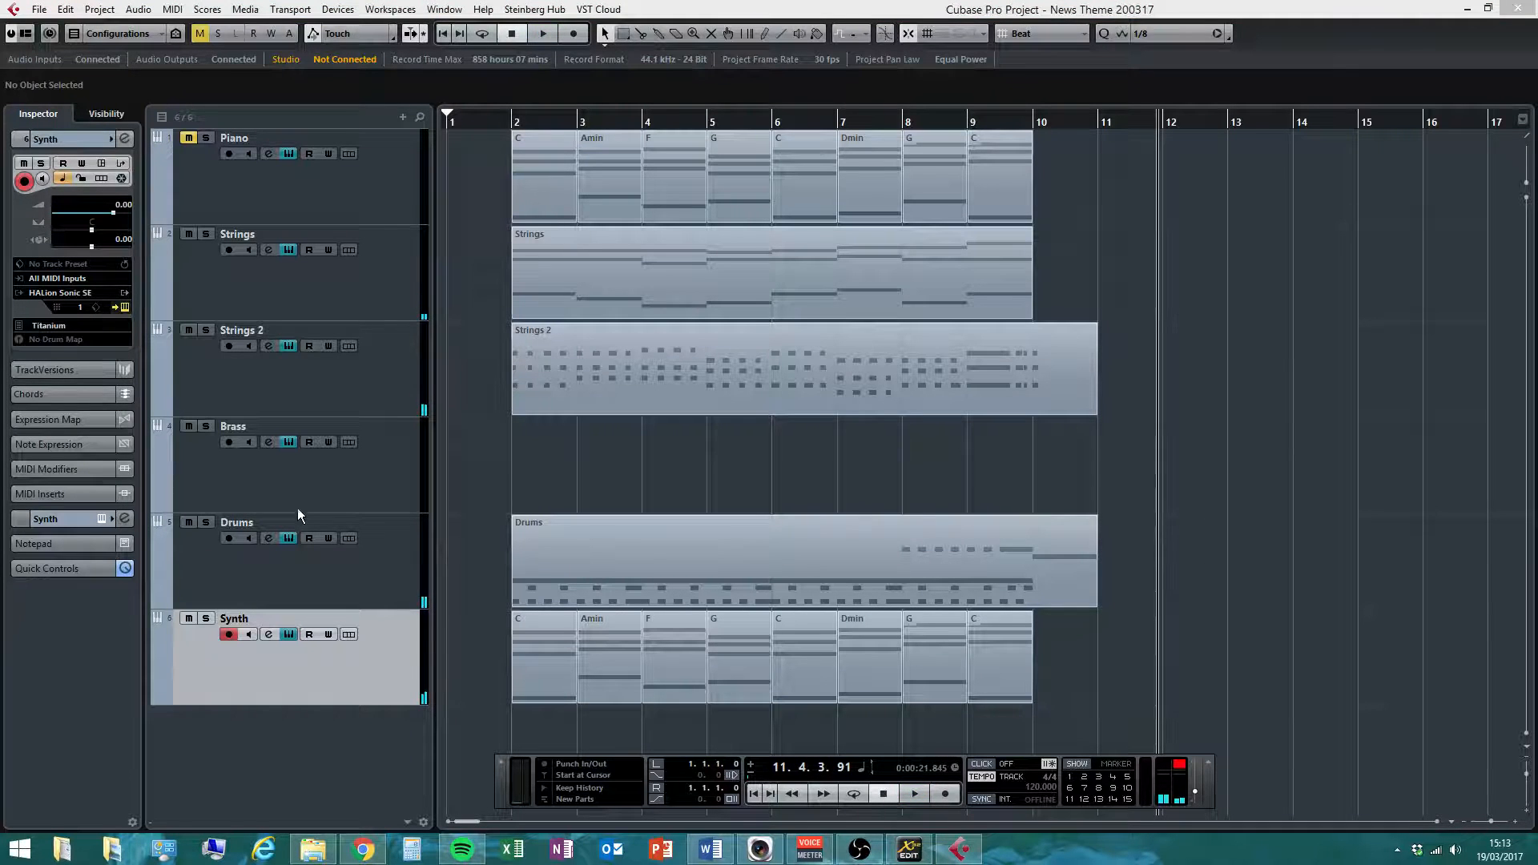
# - Change the Synth track's sound to the Synth Pad program Tangerine Awakening
pyautogui.click(61, 329)
pyautogui.scroll(3, 627, 518)
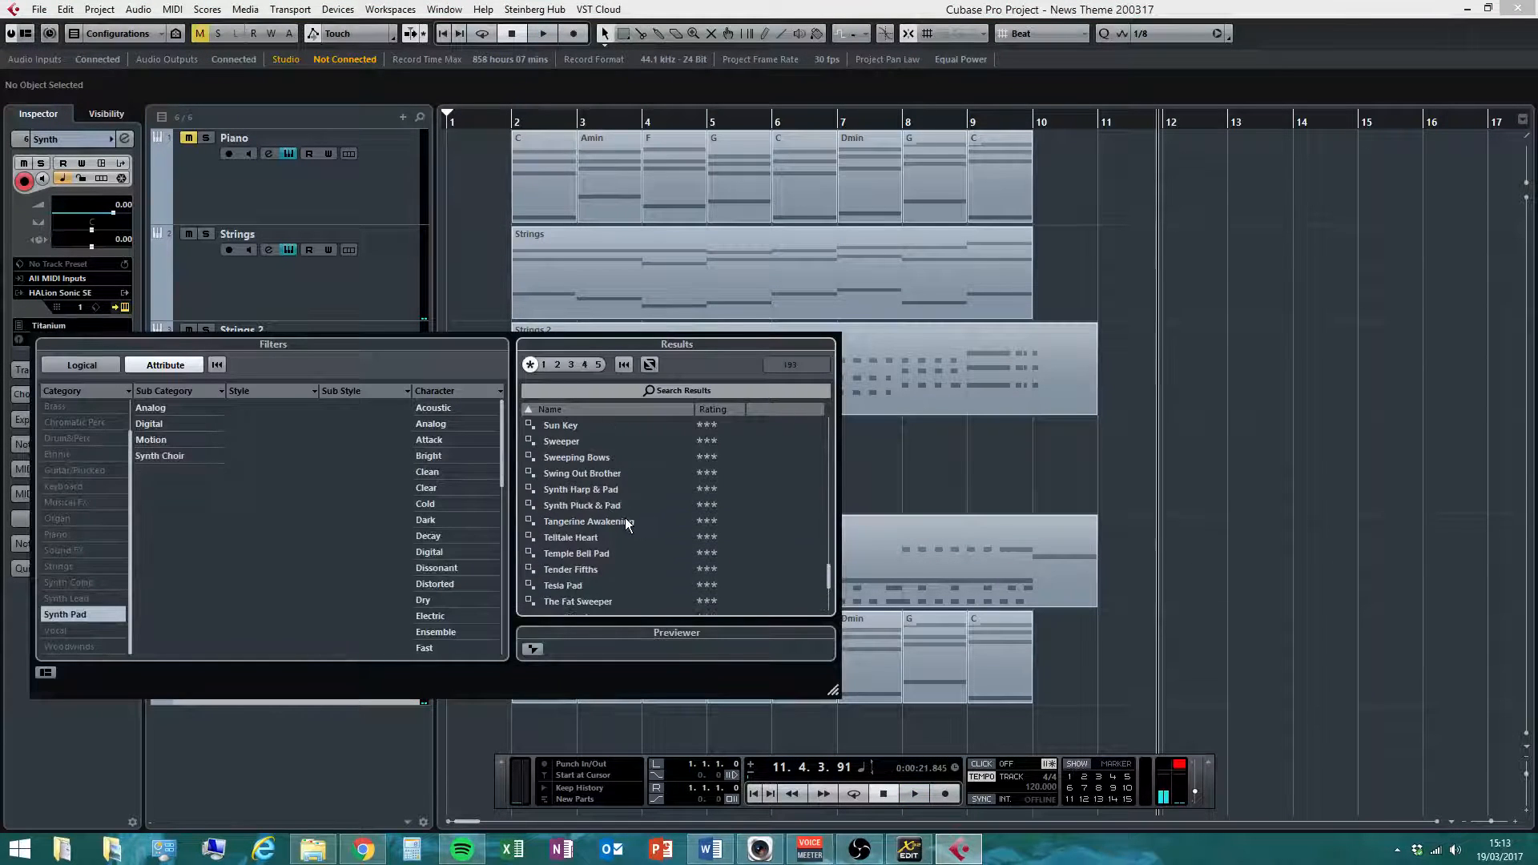
pyautogui.scroll(2, 625, 522)
pyautogui.scroll(-2, 624, 521)
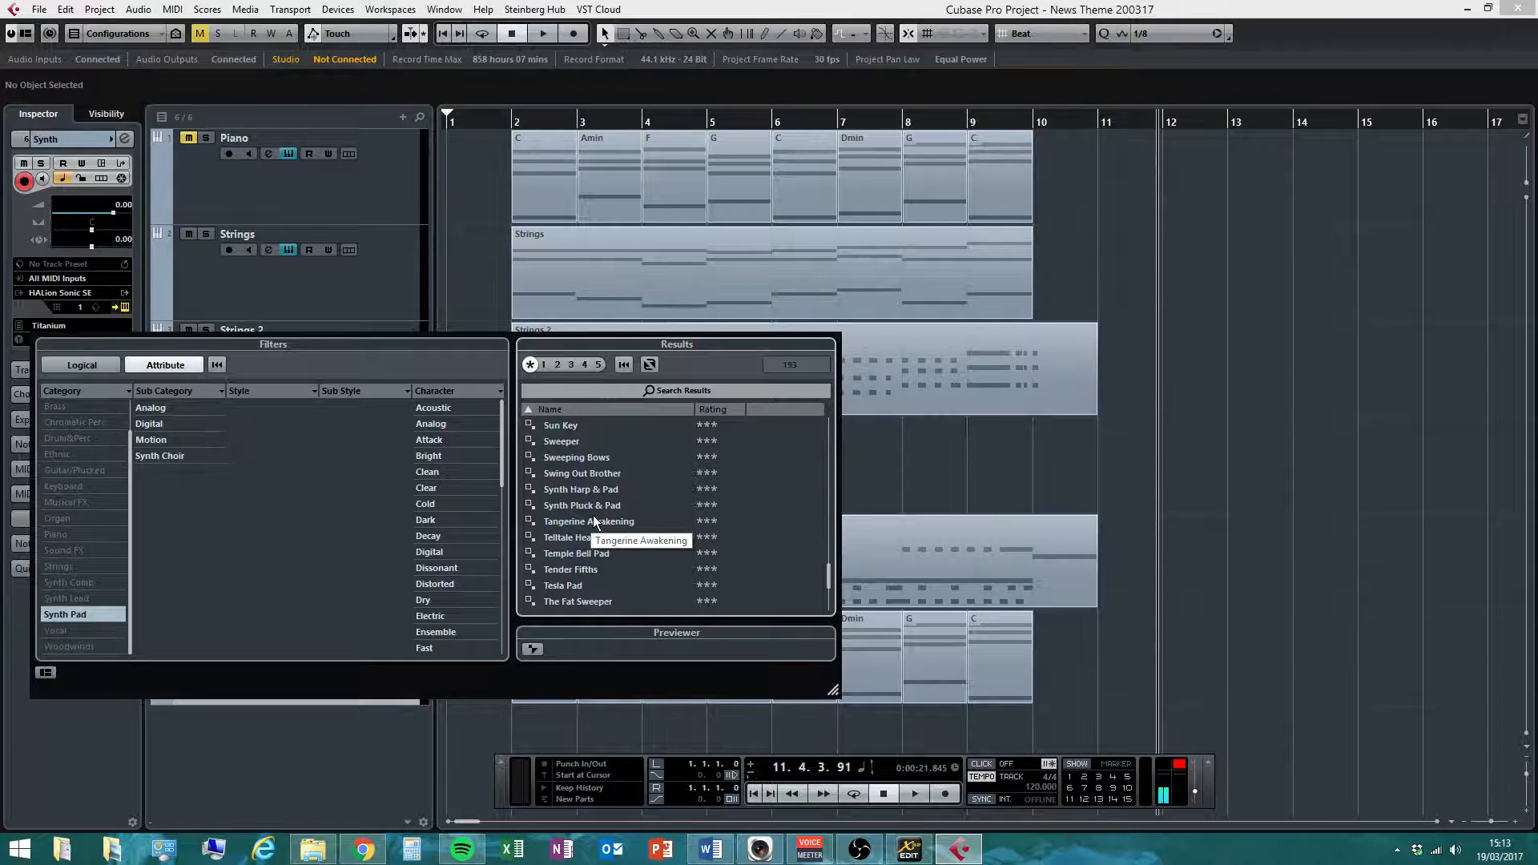
pyautogui.click(594, 521)
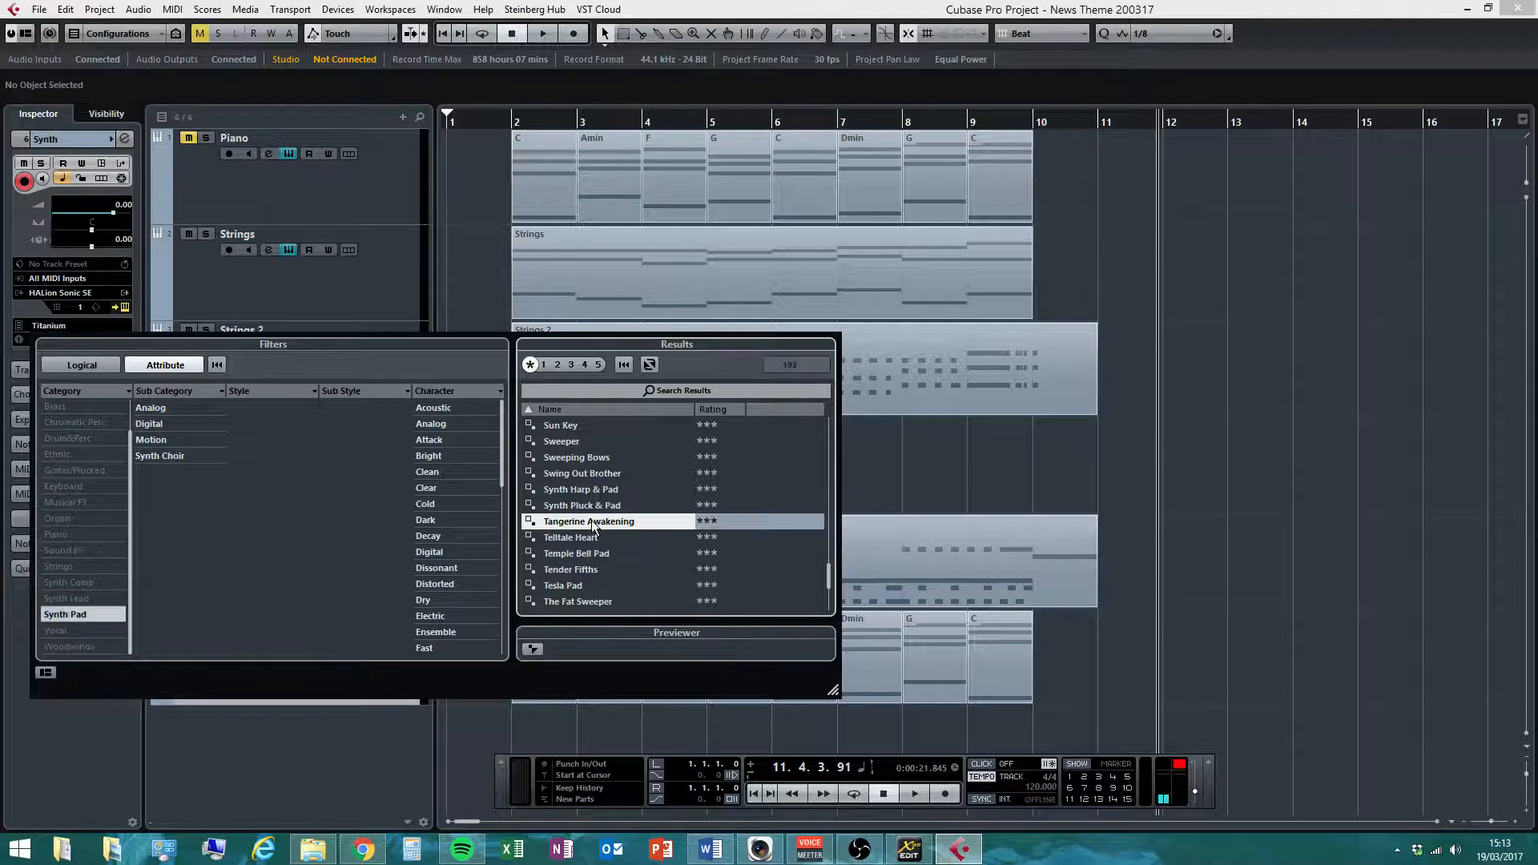
pyautogui.click(469, 120)
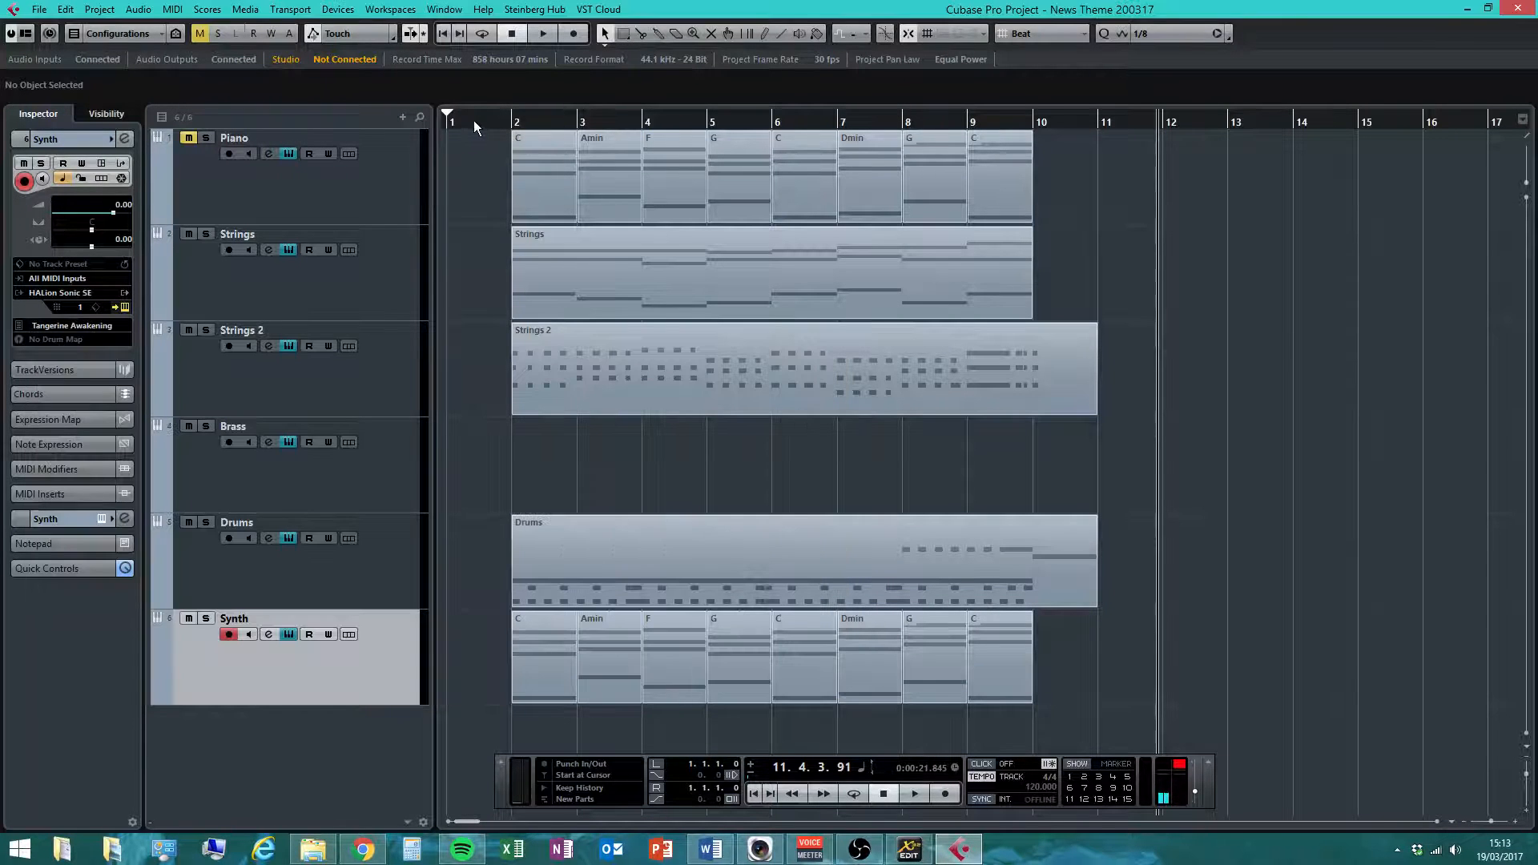
# - Solo the Synth track, play it from the third beat of bar 1, stop in bar 5 and switch solo off
pyautogui.click(473, 120)
pyautogui.click(205, 620)
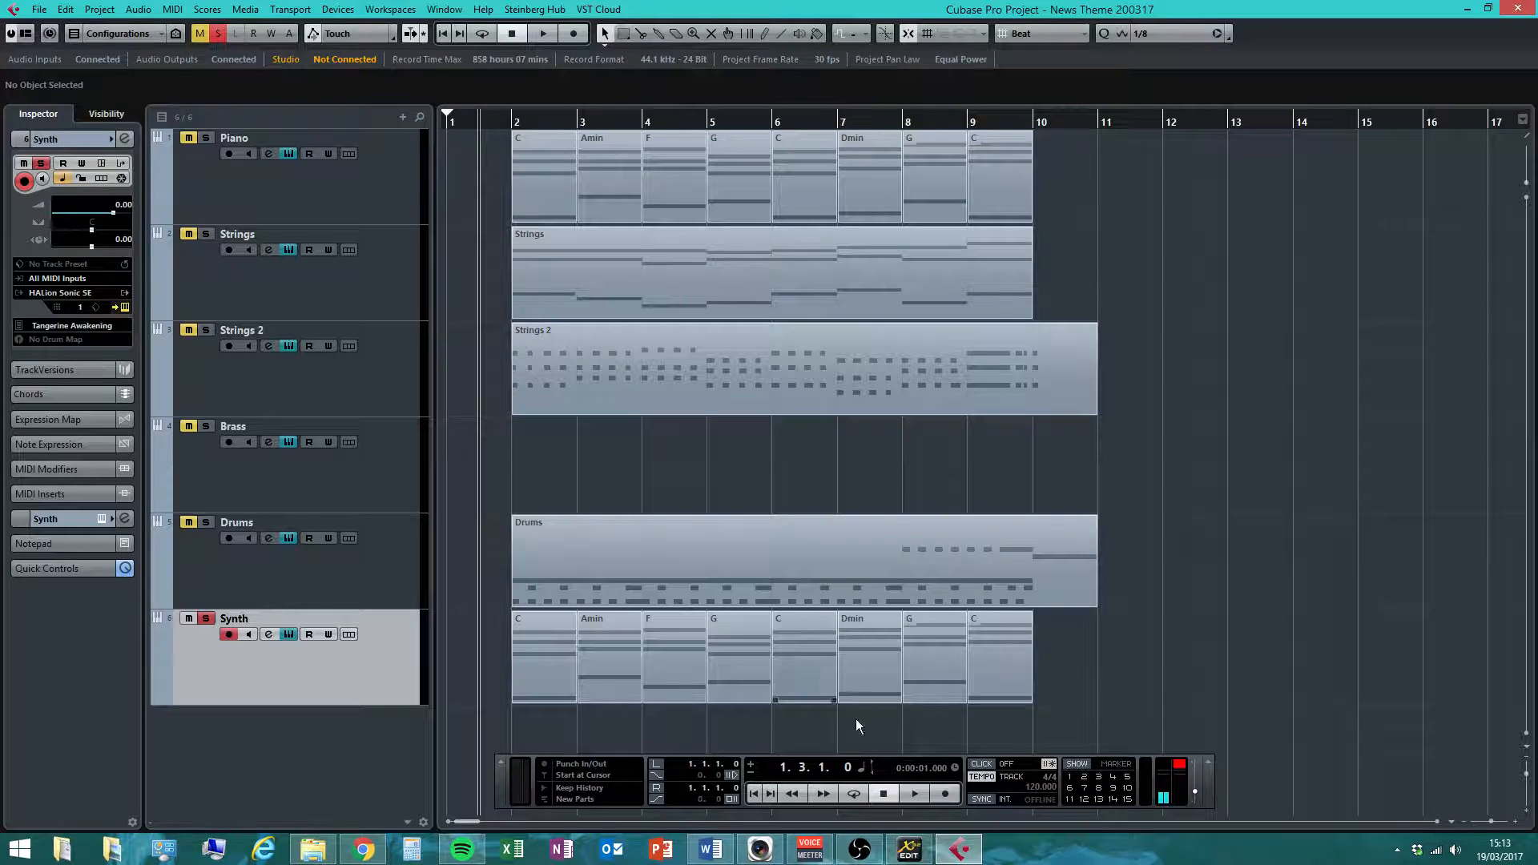
pyautogui.click(912, 800)
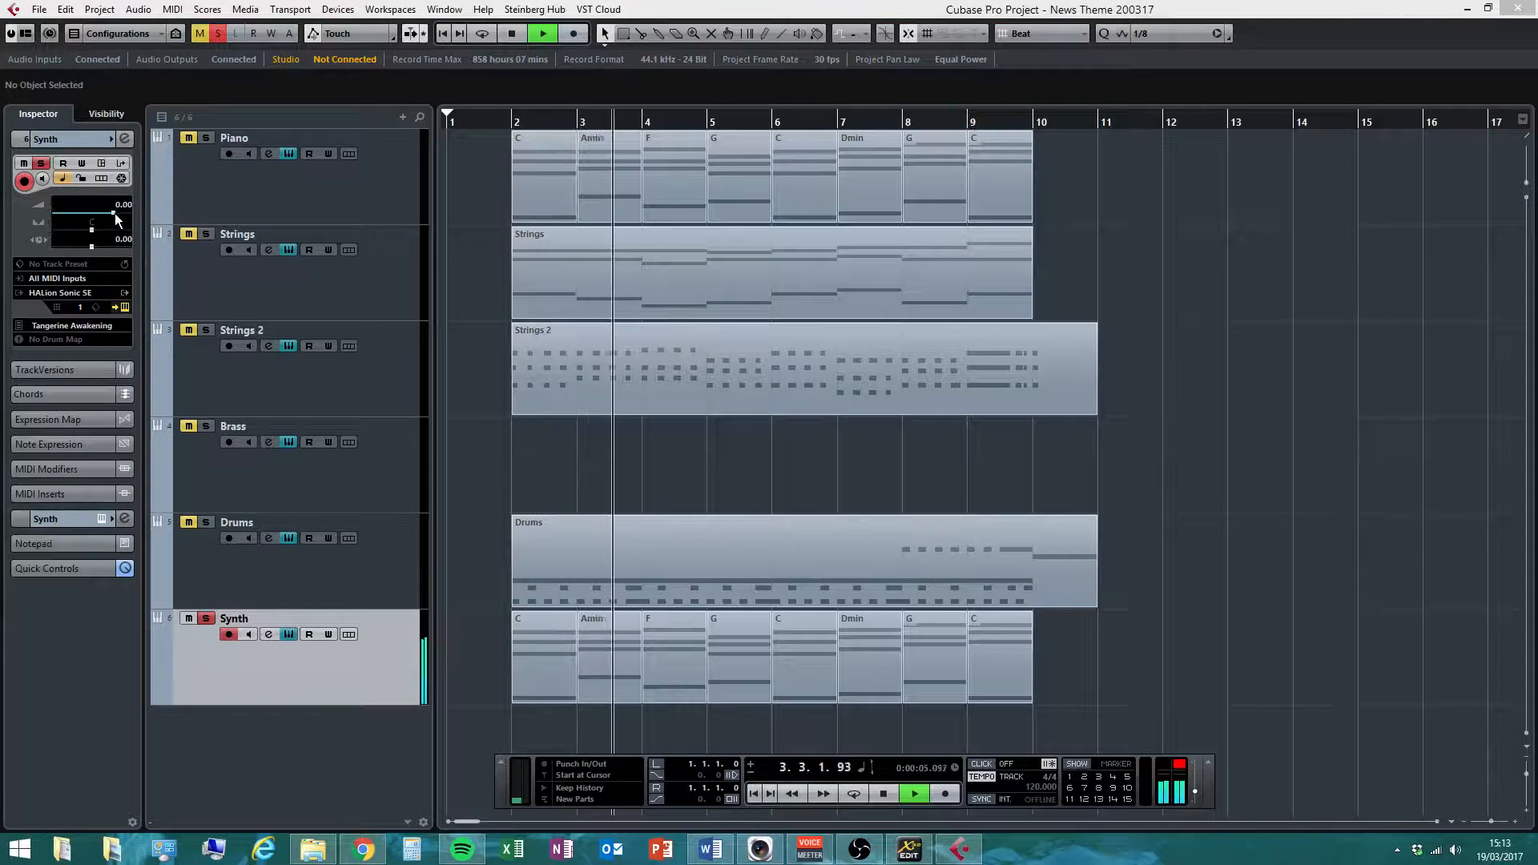
pyautogui.click(512, 34)
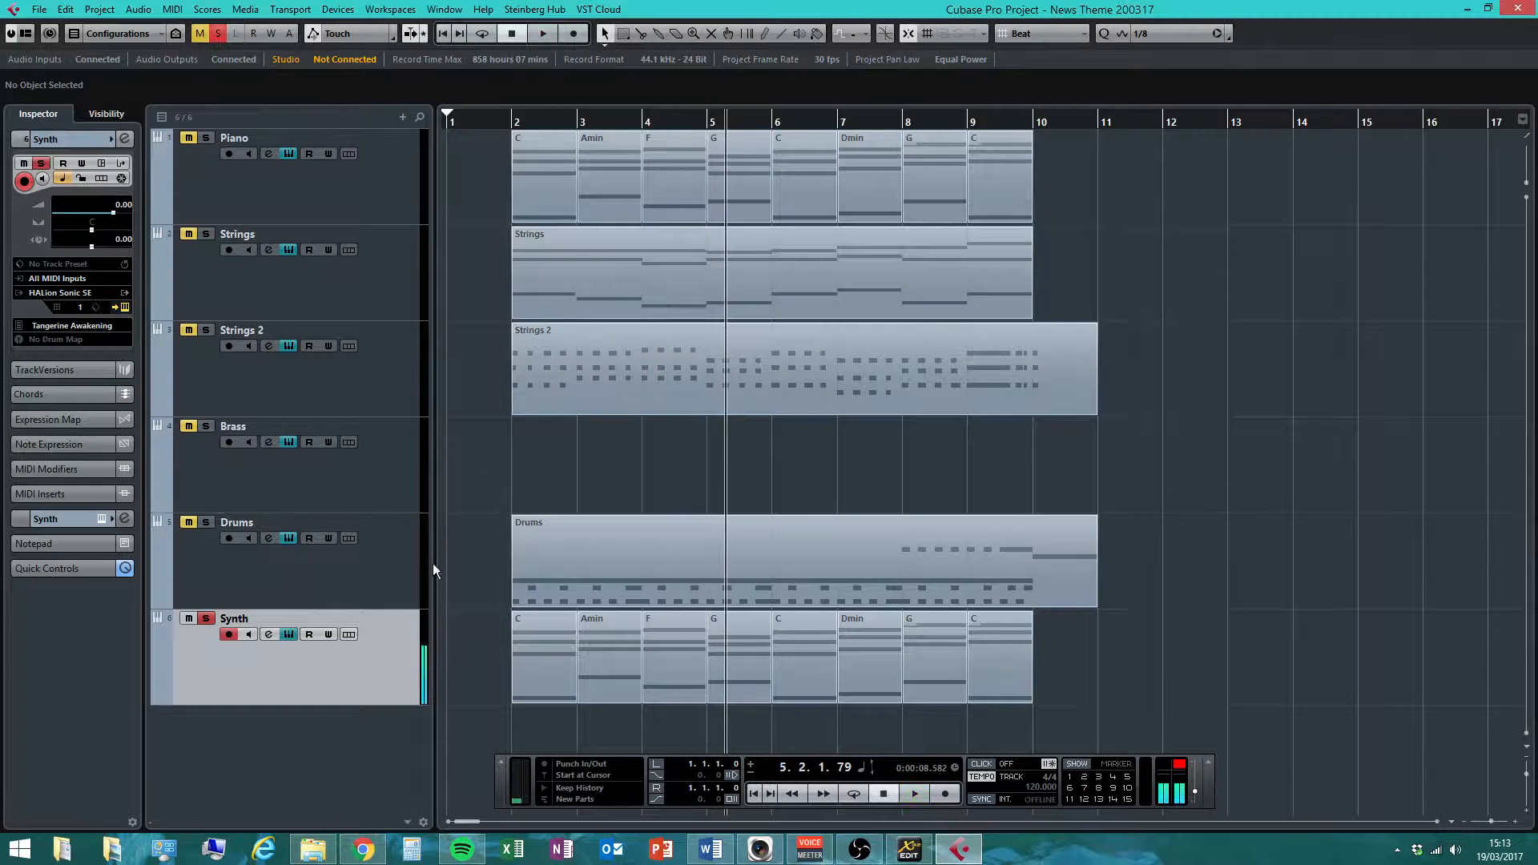
pyautogui.click(206, 619)
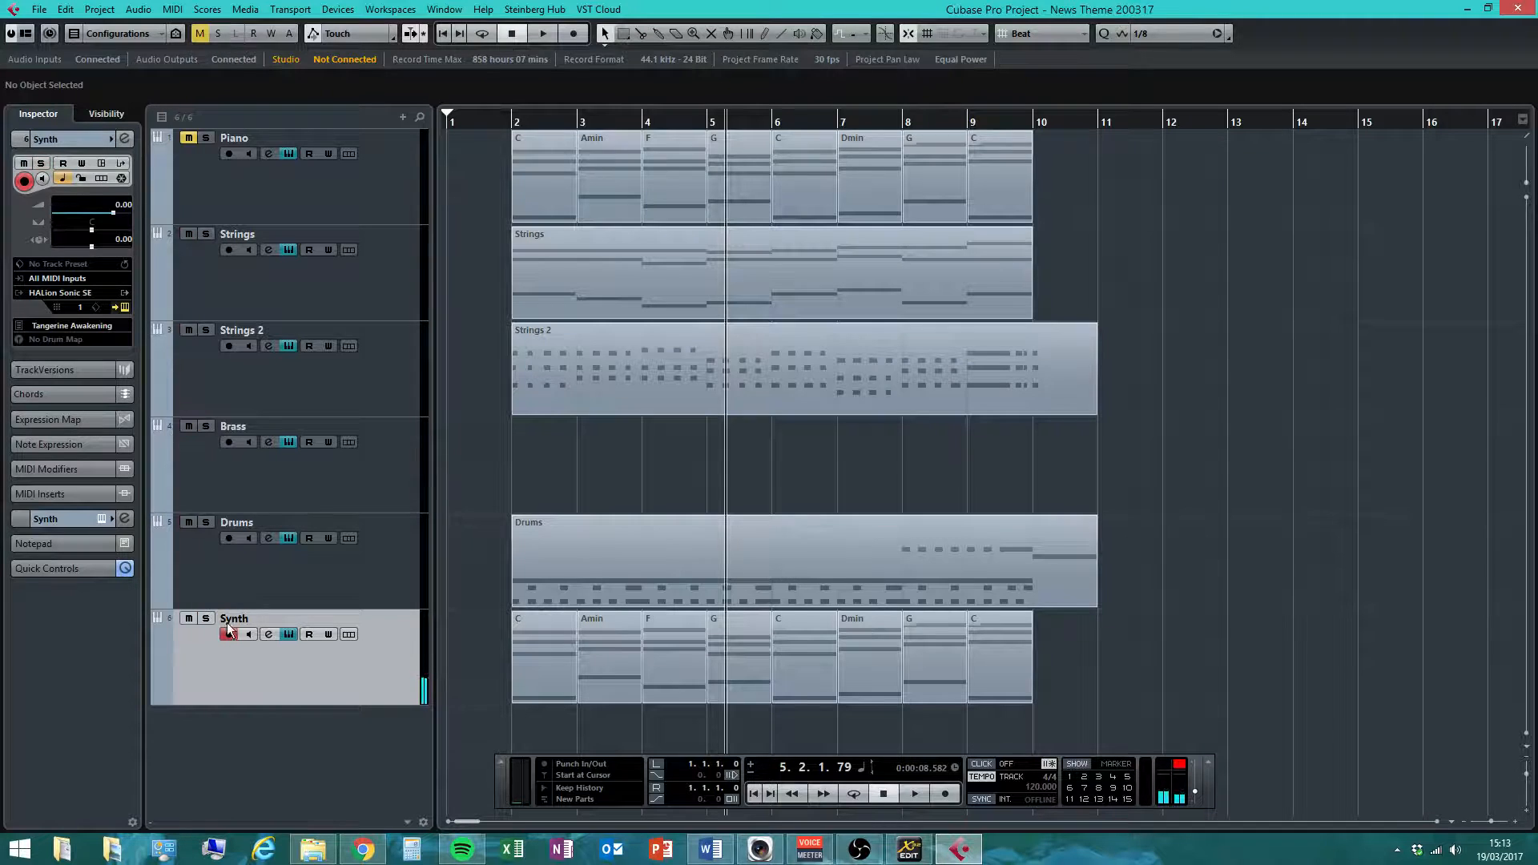
# - Play the full arrangement from bar 1 and raise the Synth track's volume to 0.77 during playback
pyautogui.moveTo(510, 124); pyautogui.dragTo(446, 123)
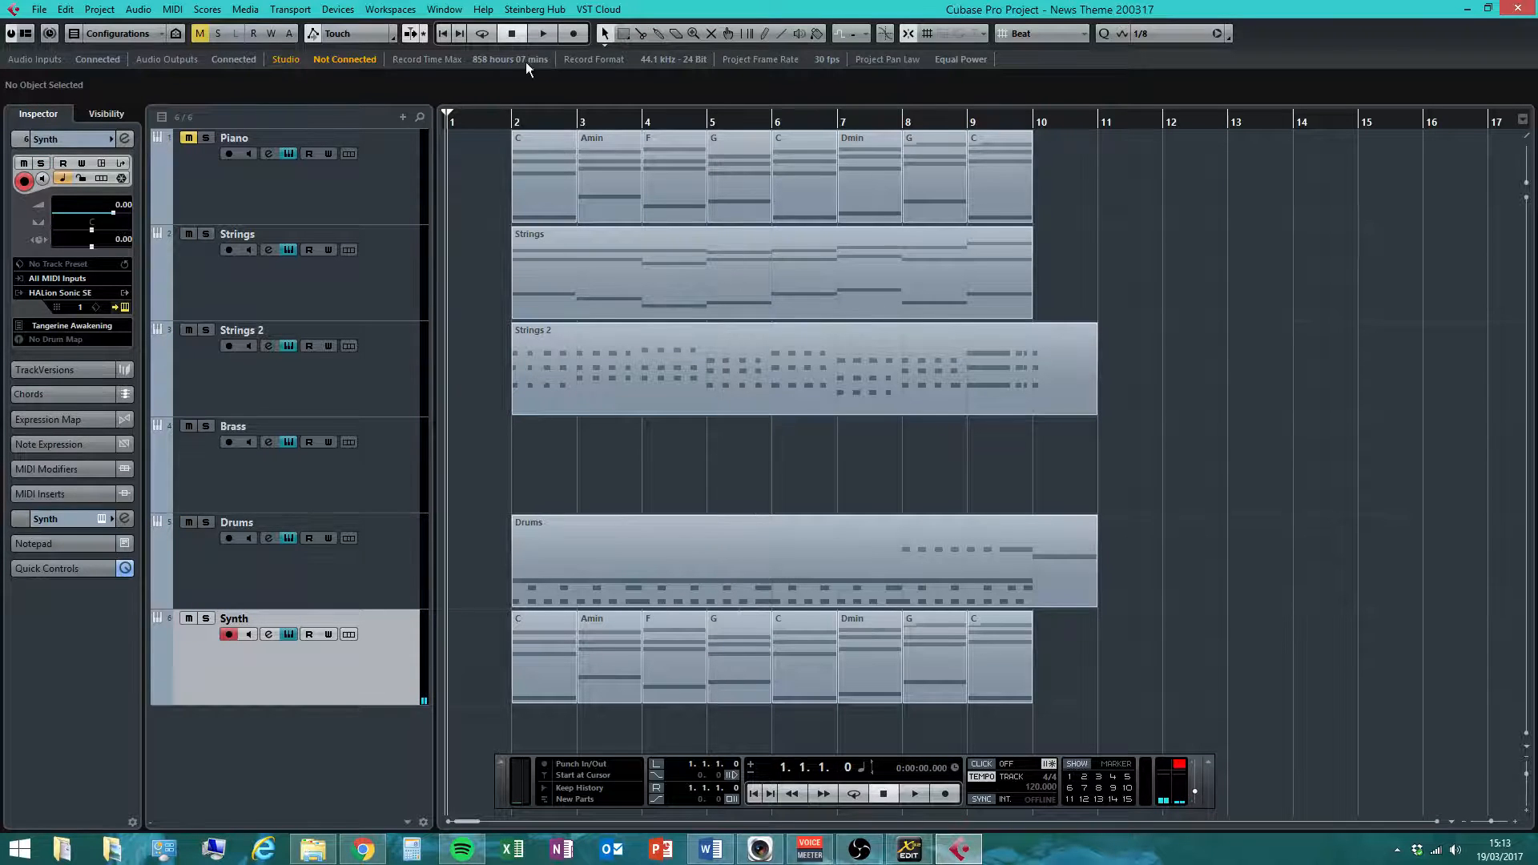
pyautogui.click(541, 33)
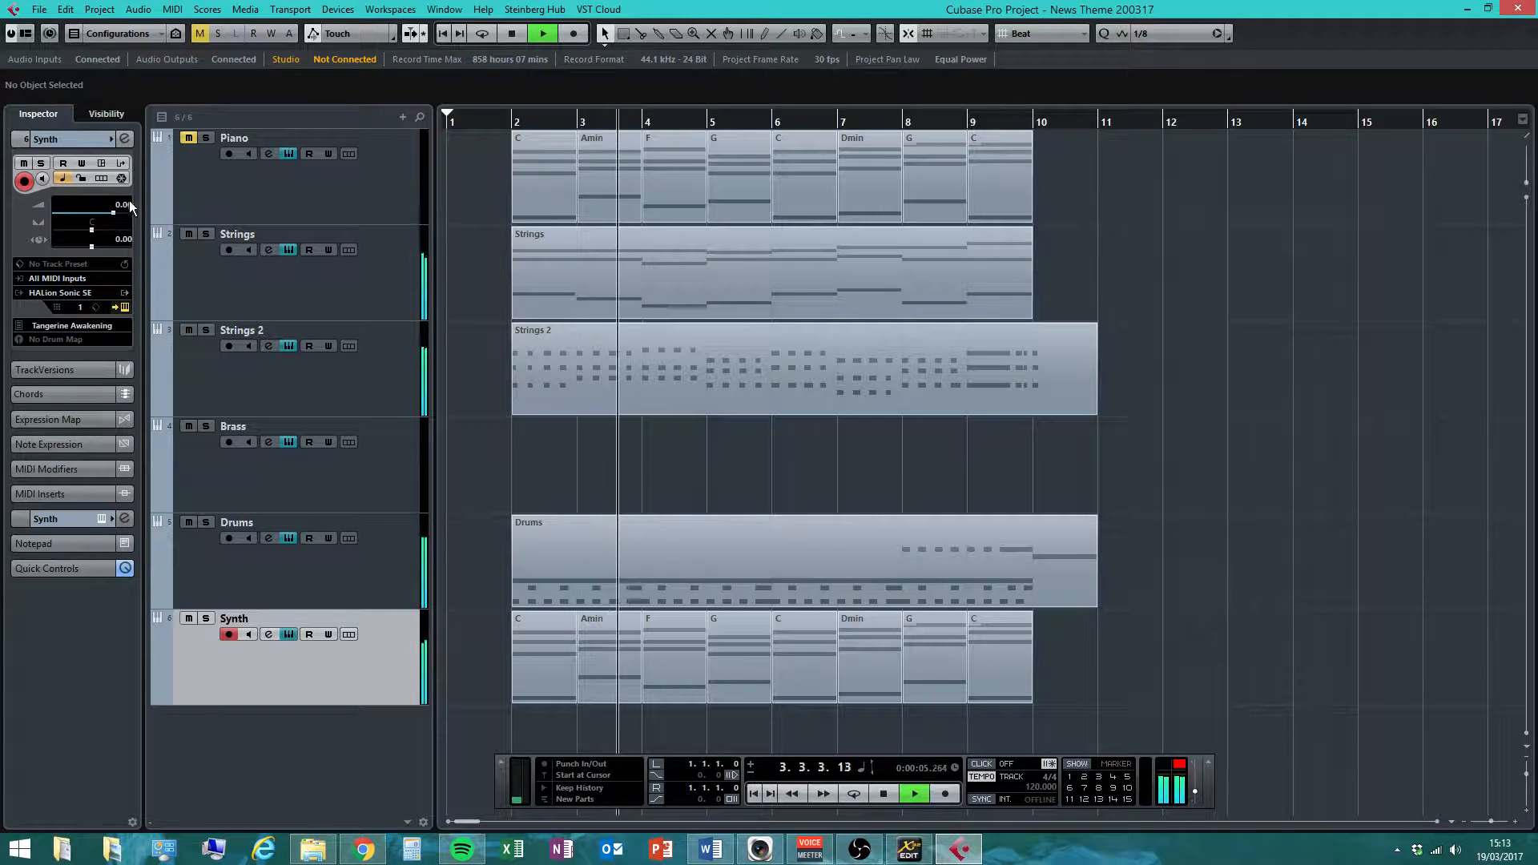
pyautogui.moveTo(114, 213); pyautogui.dragTo(117, 214)
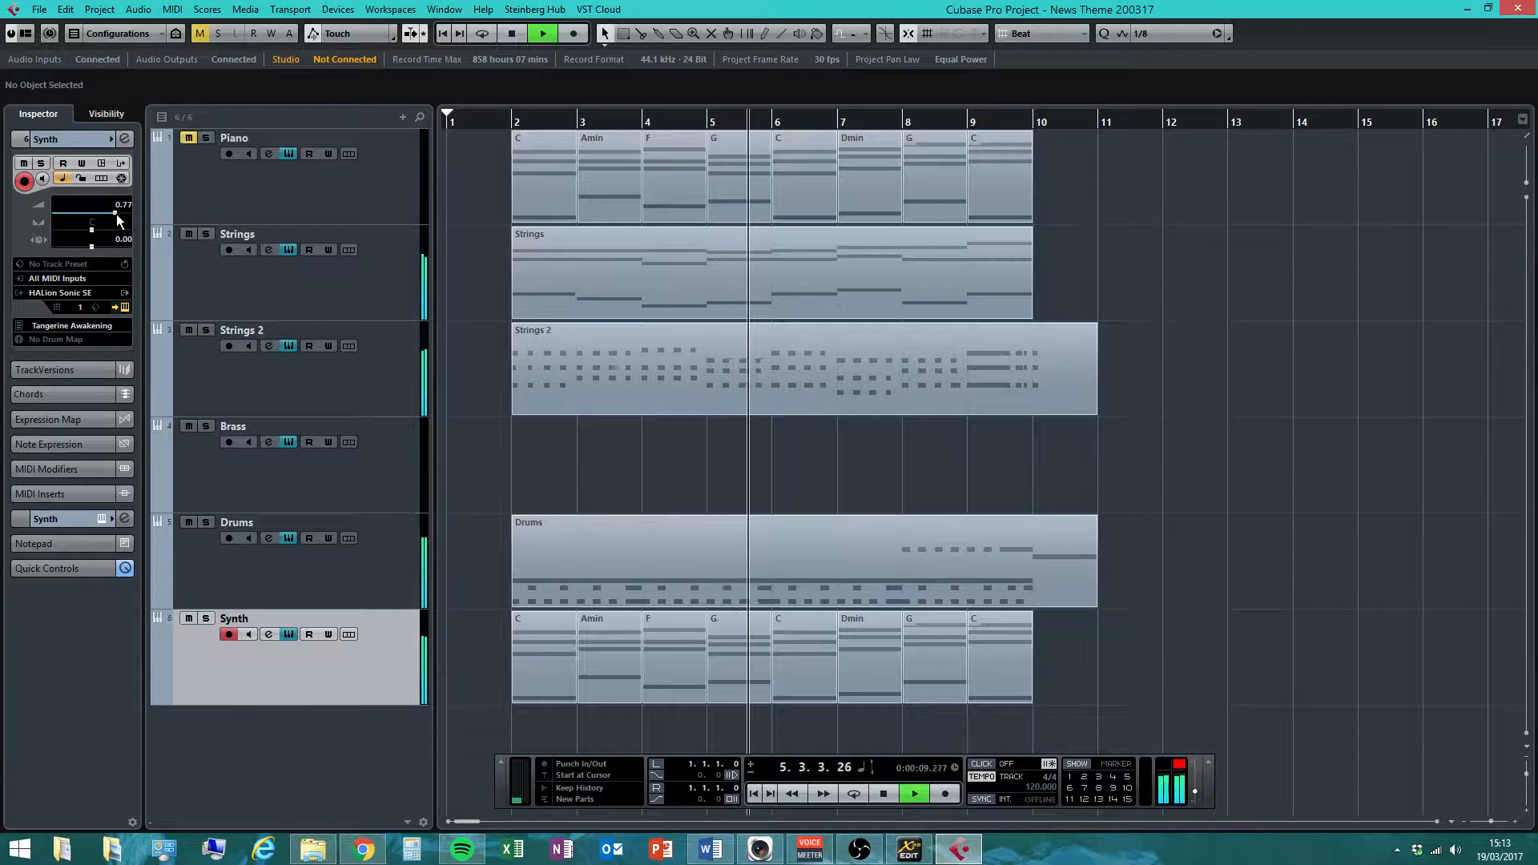
# - Check the levels in the MixConsole while the arrangement plays, stop after the ending, close the mixer and return to bar 1
pyautogui.click(337, 9)
pyautogui.click(379, 104)
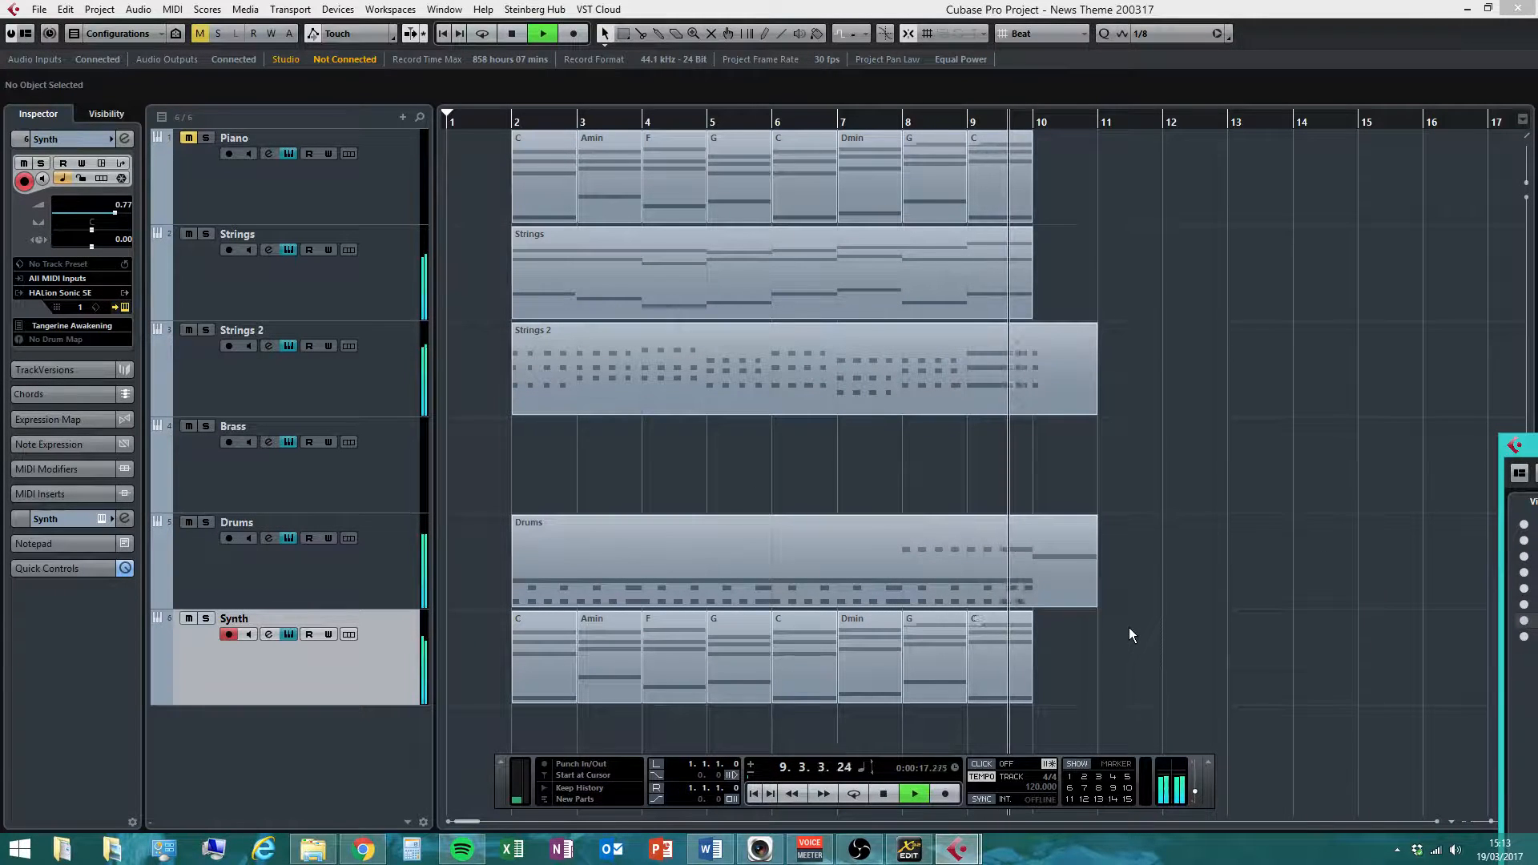
pyautogui.click(883, 793)
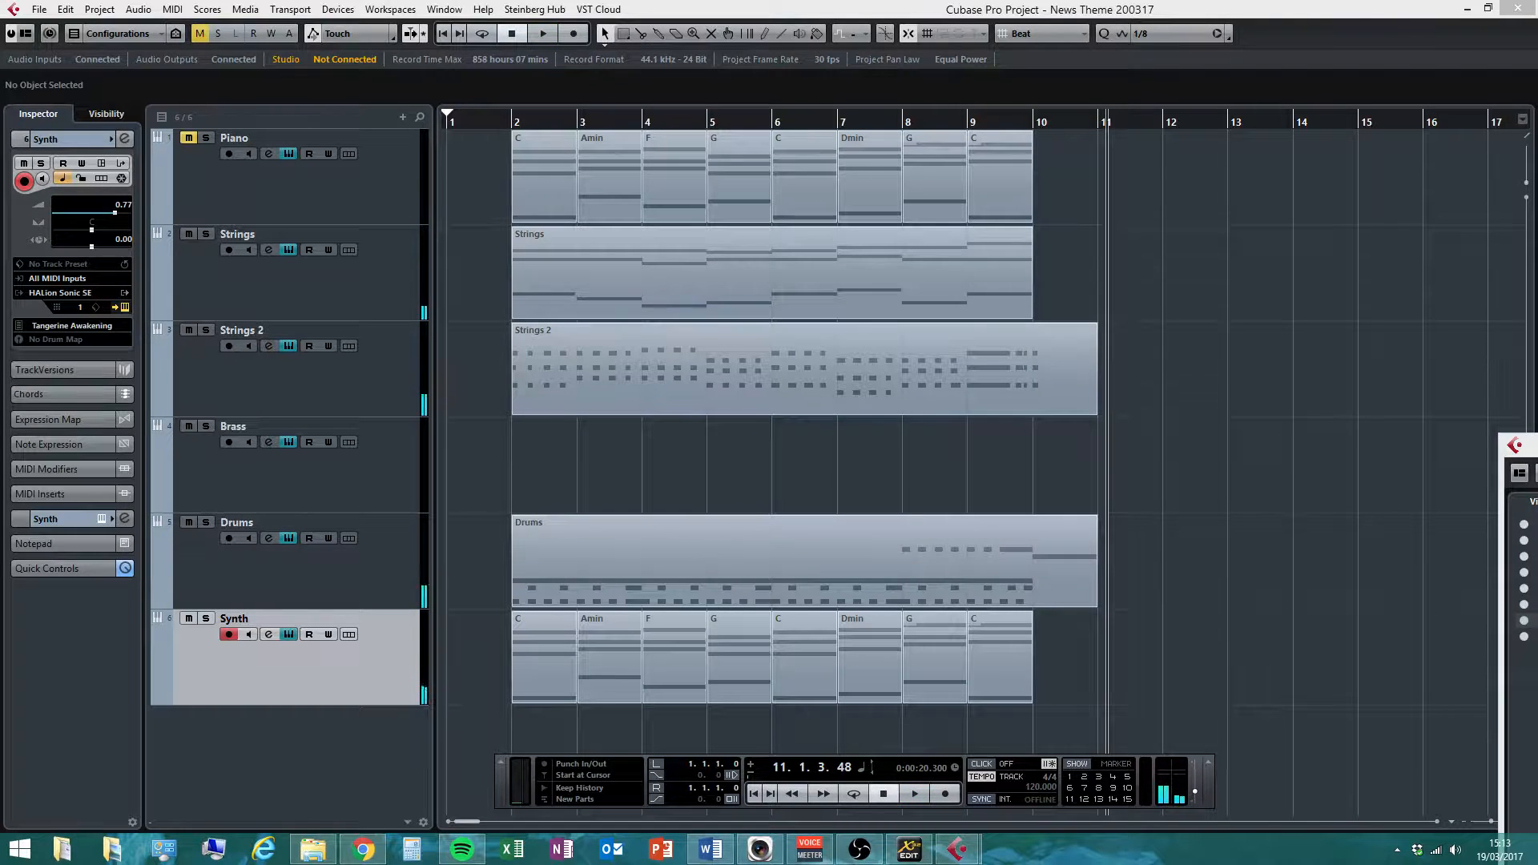
pyautogui.press('F3')
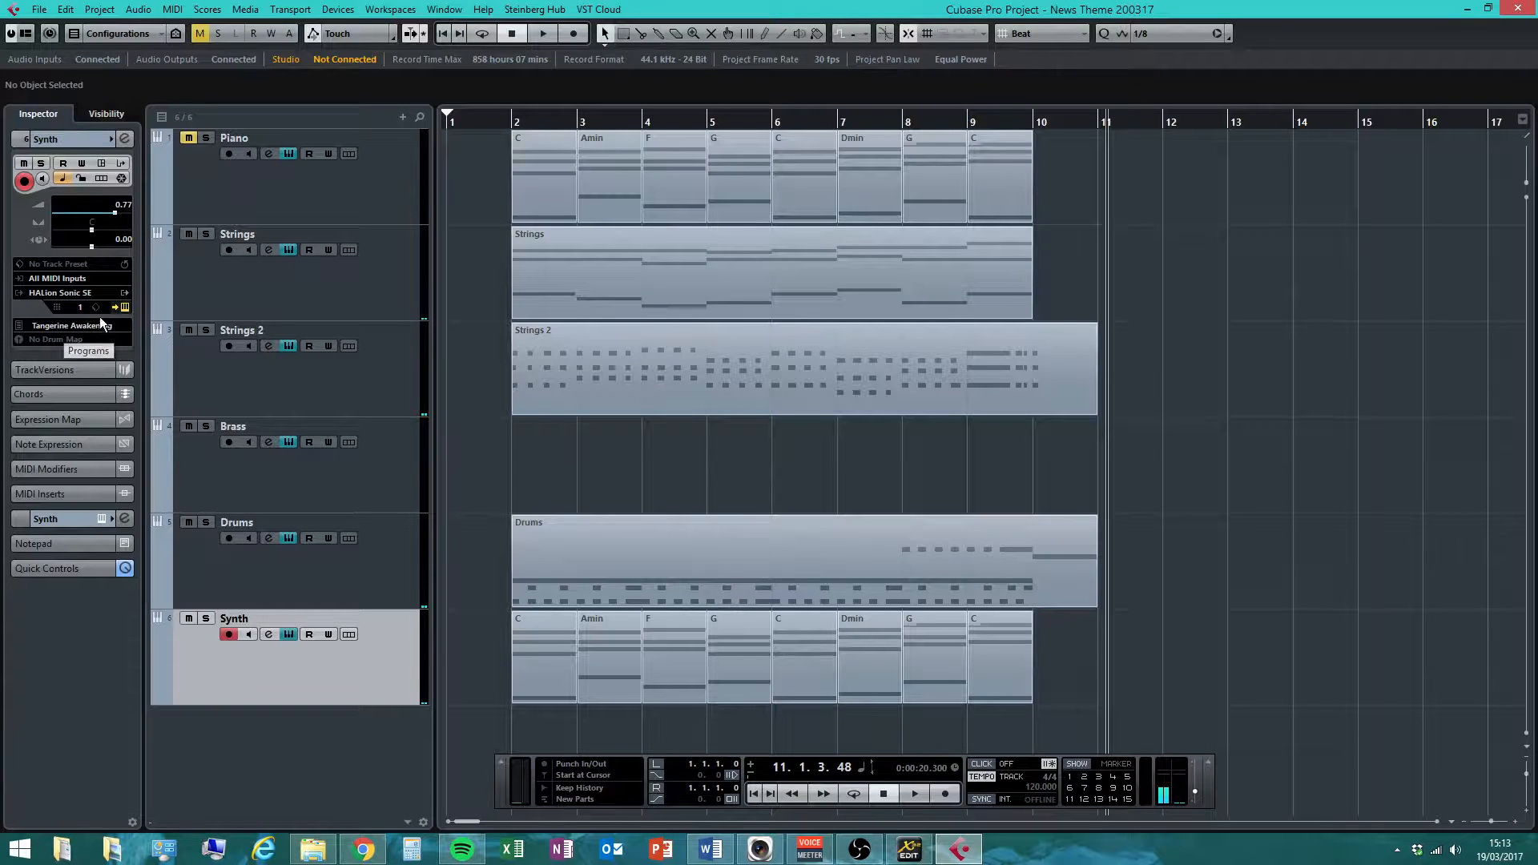
pyautogui.click(884, 794)
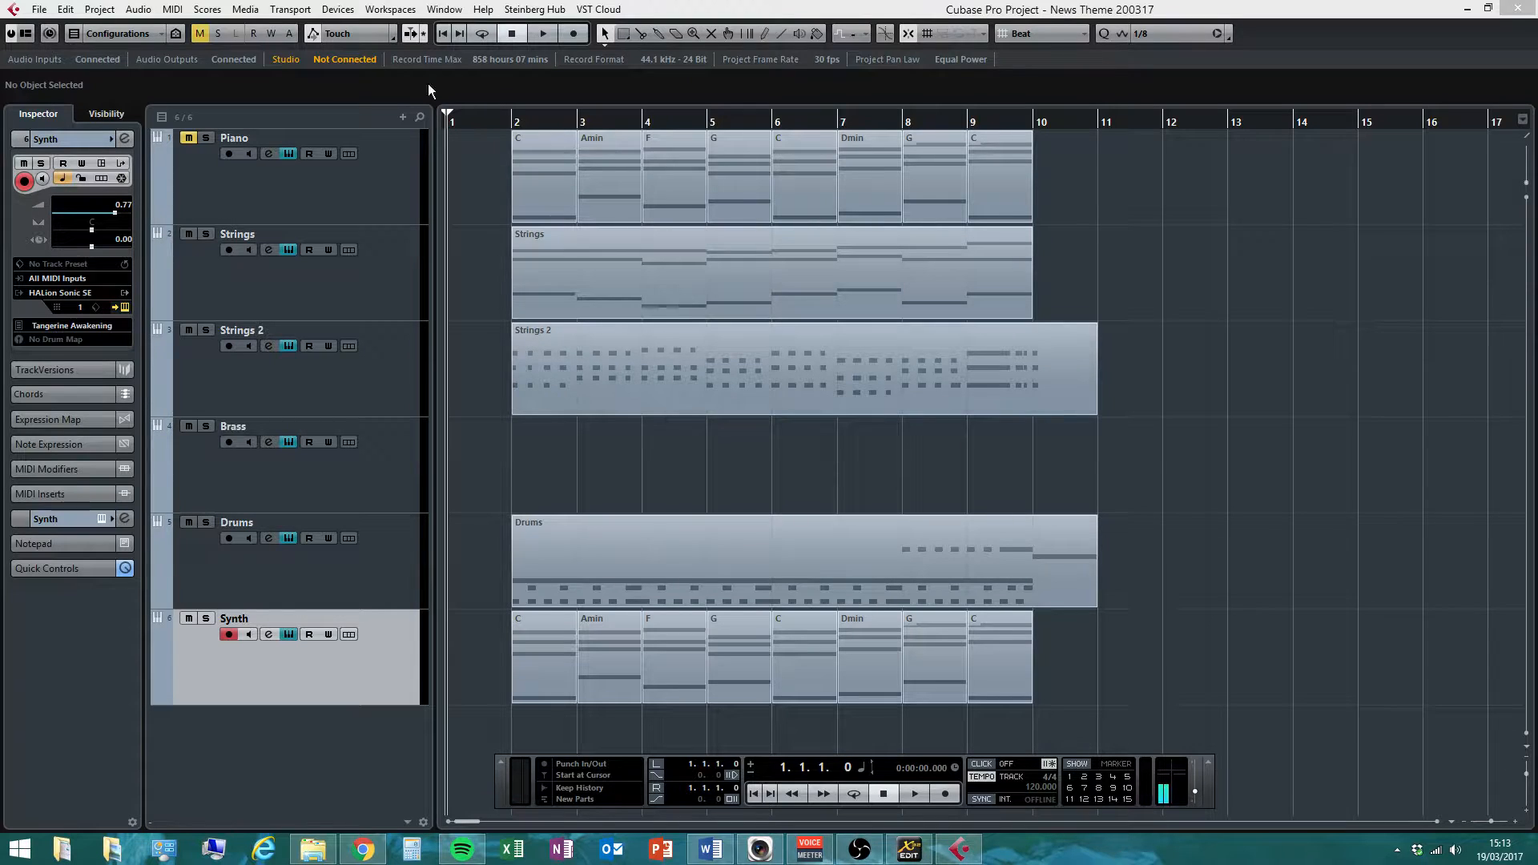
pyautogui.moveTo(456, 116)
pyautogui.mouseDown()
pyautogui.moveTo(1150, 206)
pyautogui.moveTo(1092, 213)
pyautogui.mouseUp()
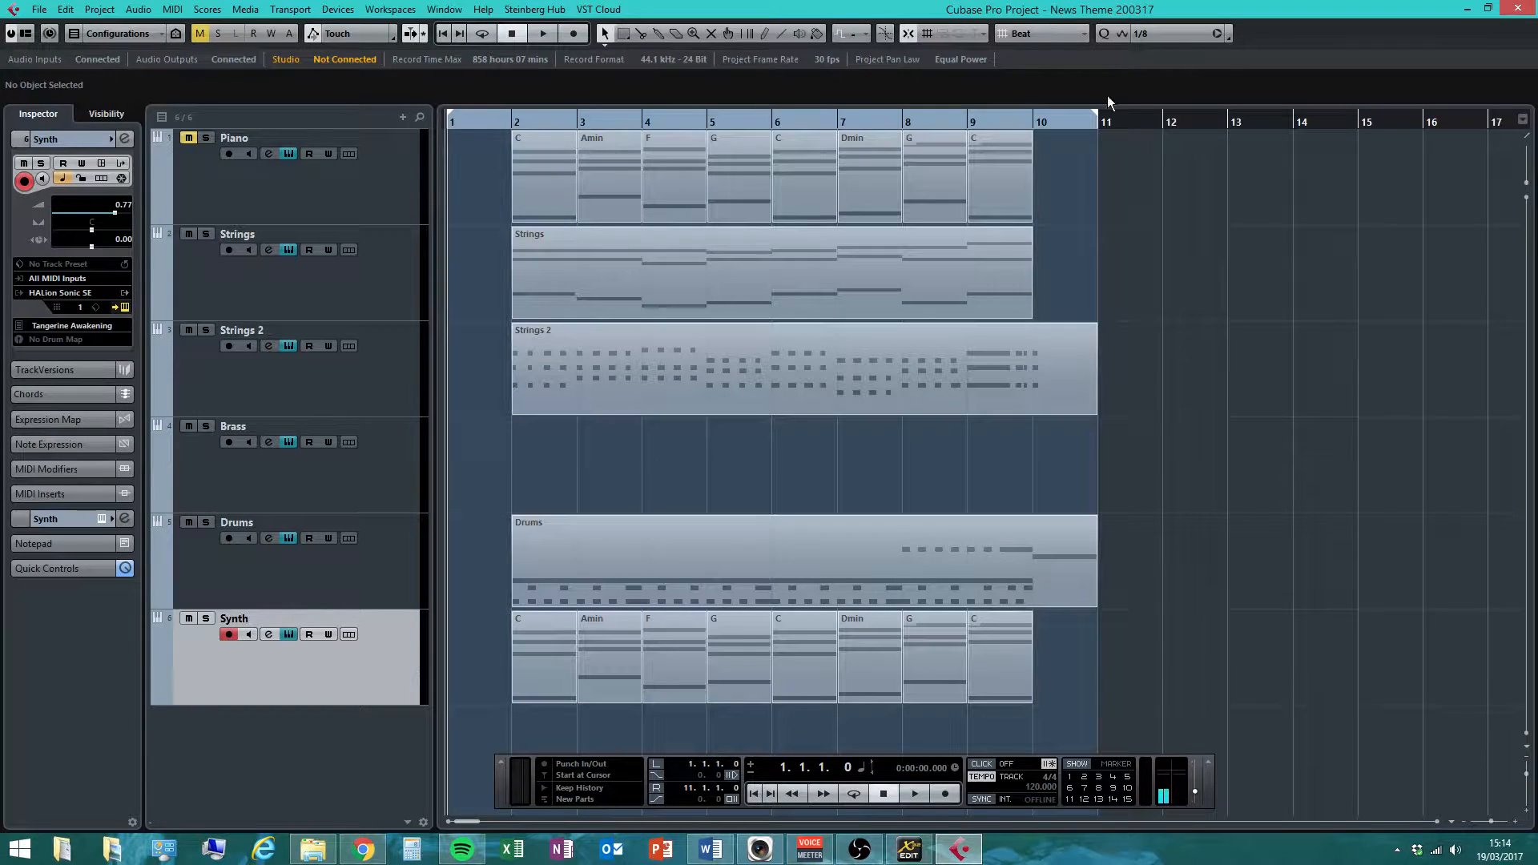
pyautogui.moveTo(1098, 116)
pyautogui.mouseDown()
pyautogui.moveTo(413, 170)
pyautogui.moveTo(487, 154)
pyautogui.moveTo(437, 133)
pyautogui.mouseUp()
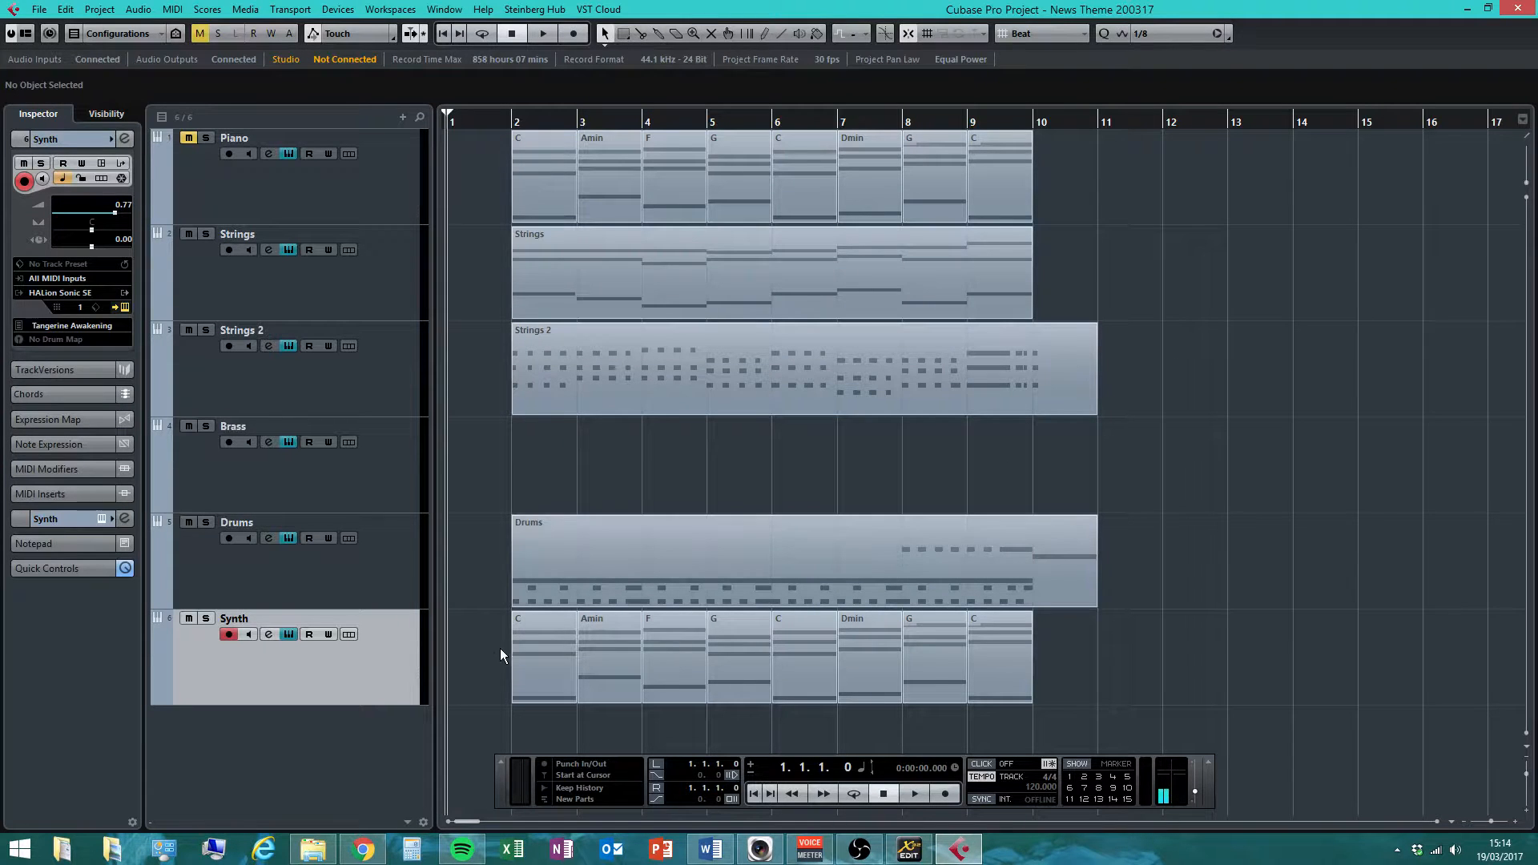
pyautogui.moveTo(480, 645); pyautogui.dragTo(1272, 652)
pyautogui.moveTo(461, 651); pyautogui.dragTo(1234, 675)
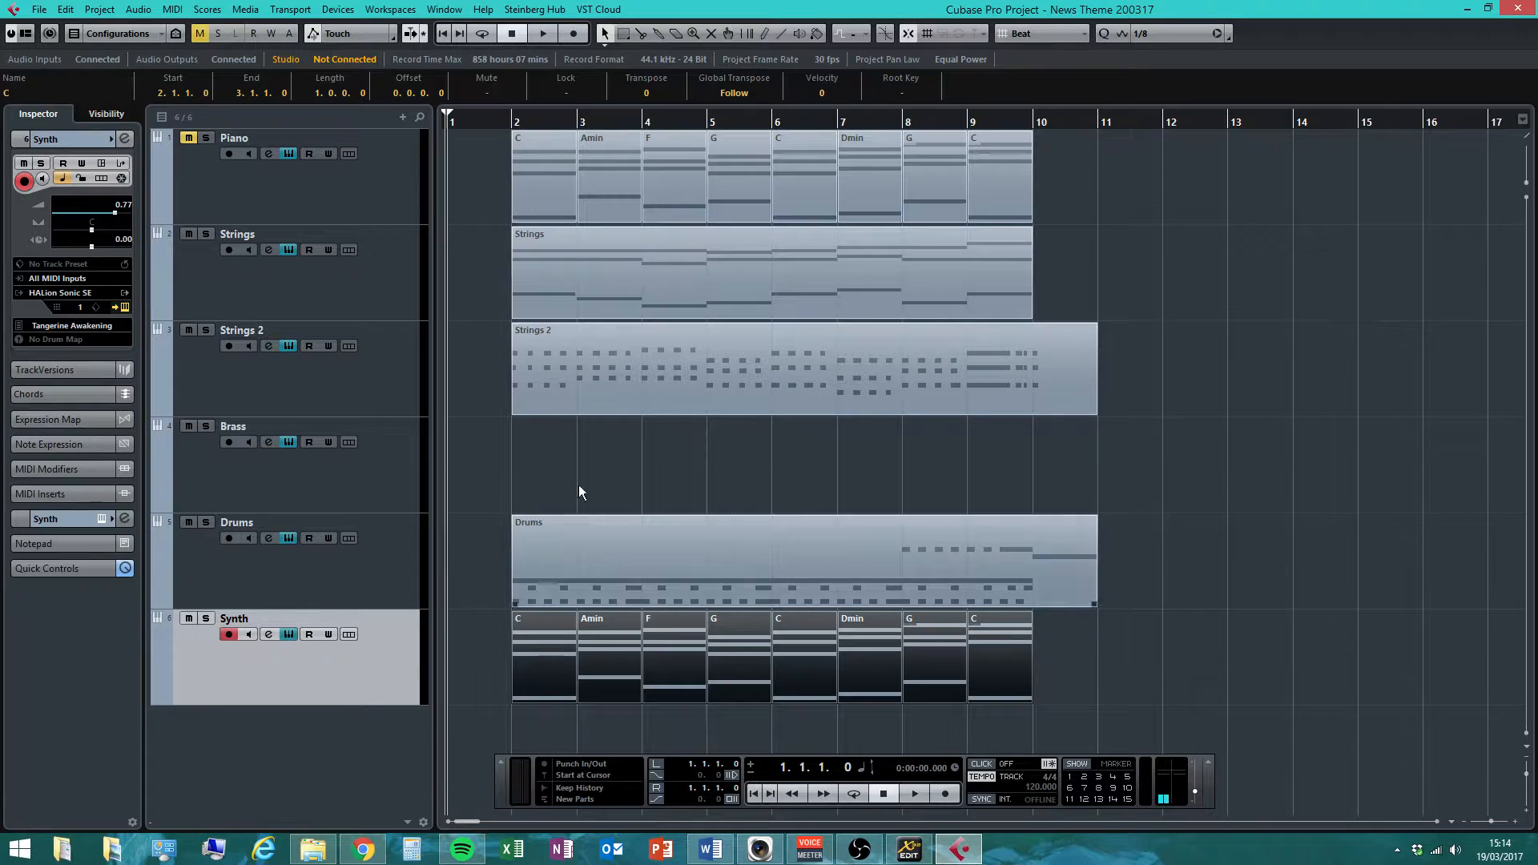
# - Save the project under the new name News Theme 210317 in the News Theme folder and select the Brass track
pyautogui.click(41, 10)
pyautogui.click(76, 139)
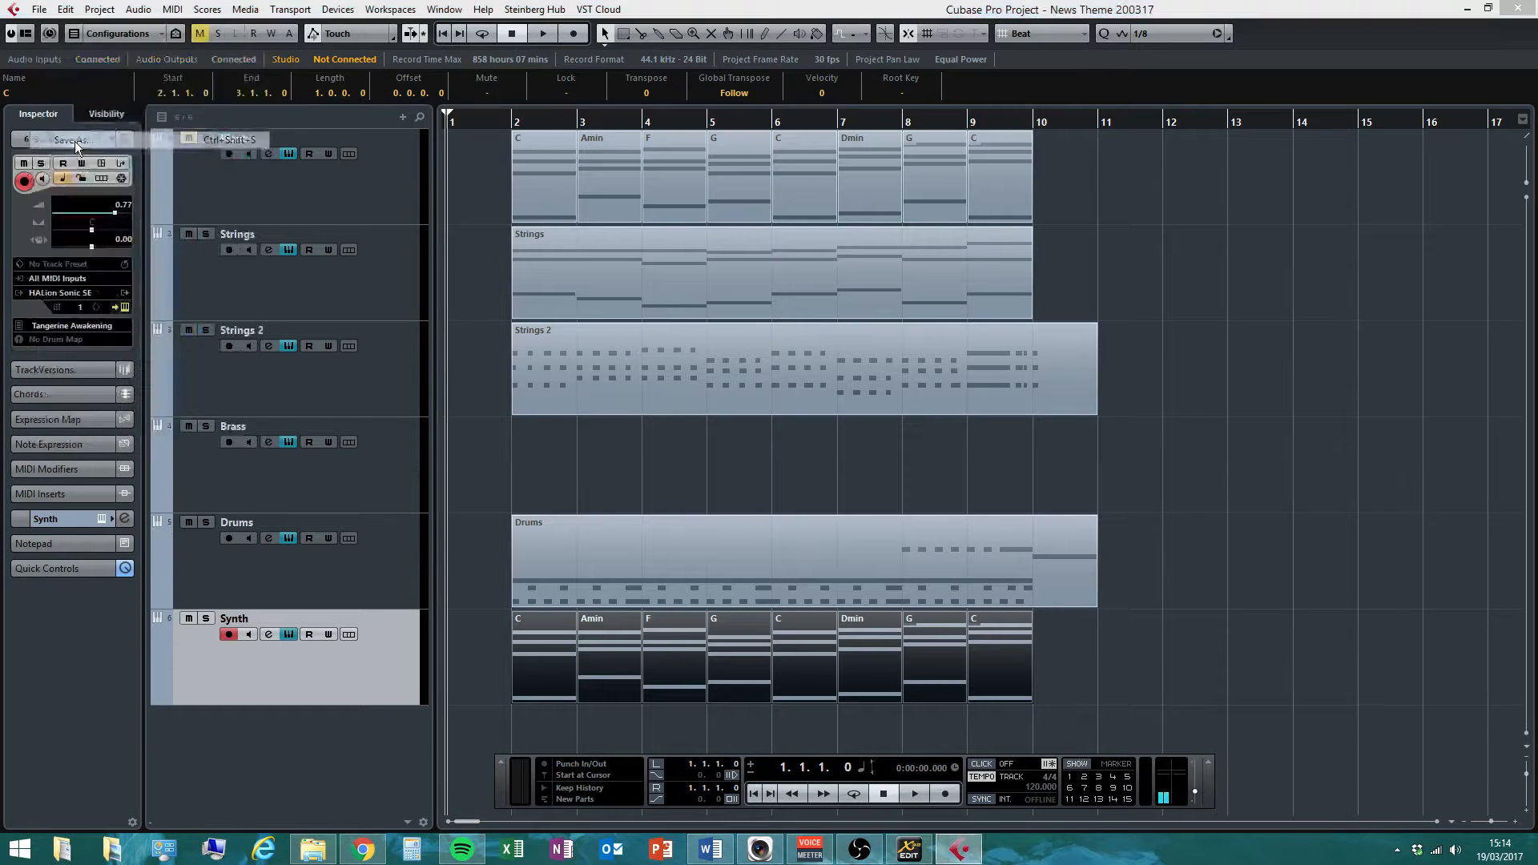
pyautogui.click(588, 679)
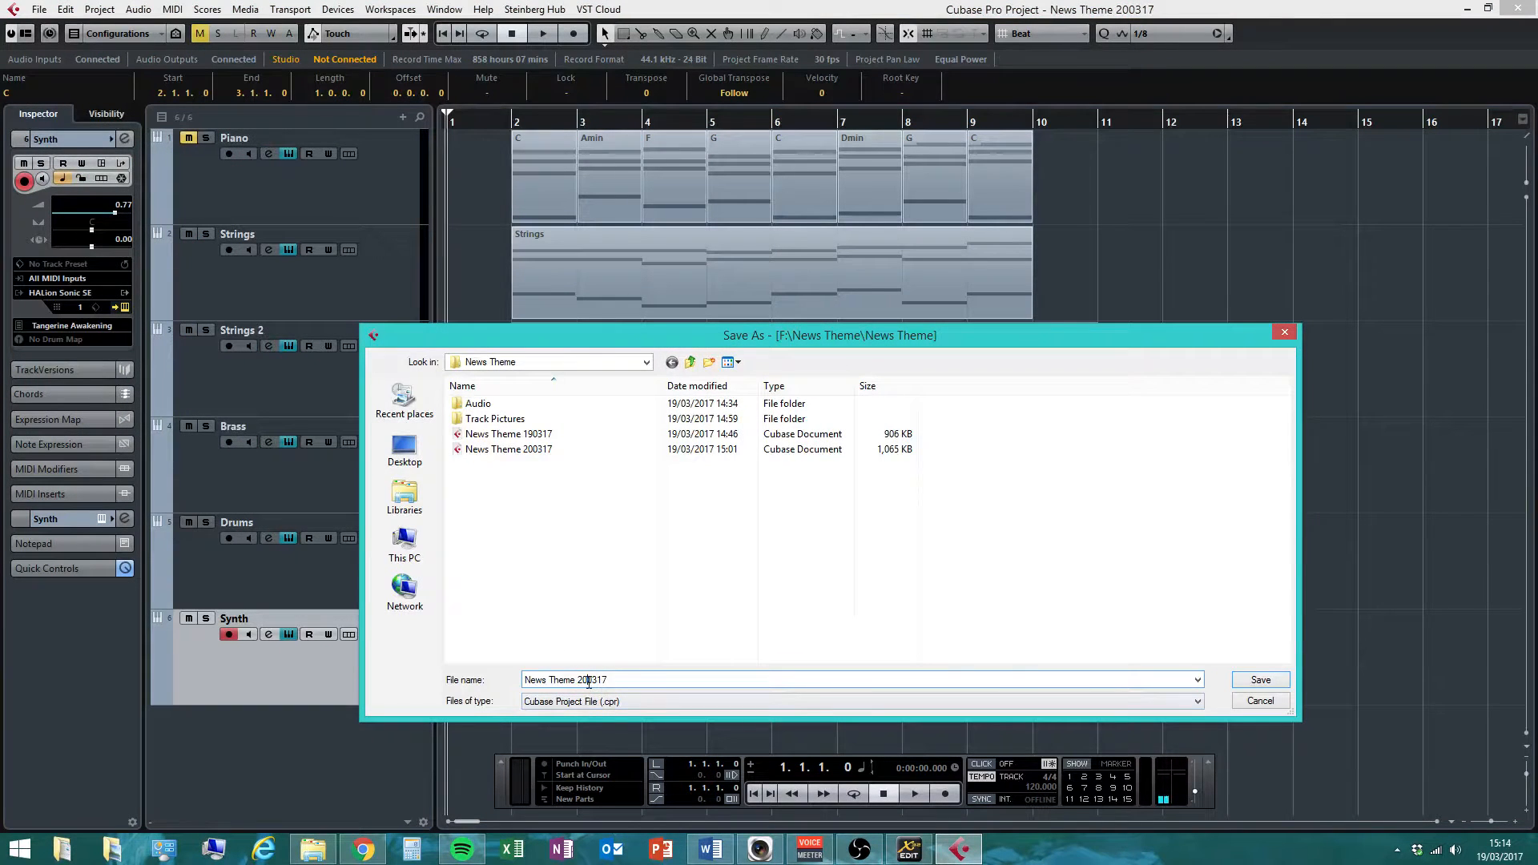
pyautogui.write('1')
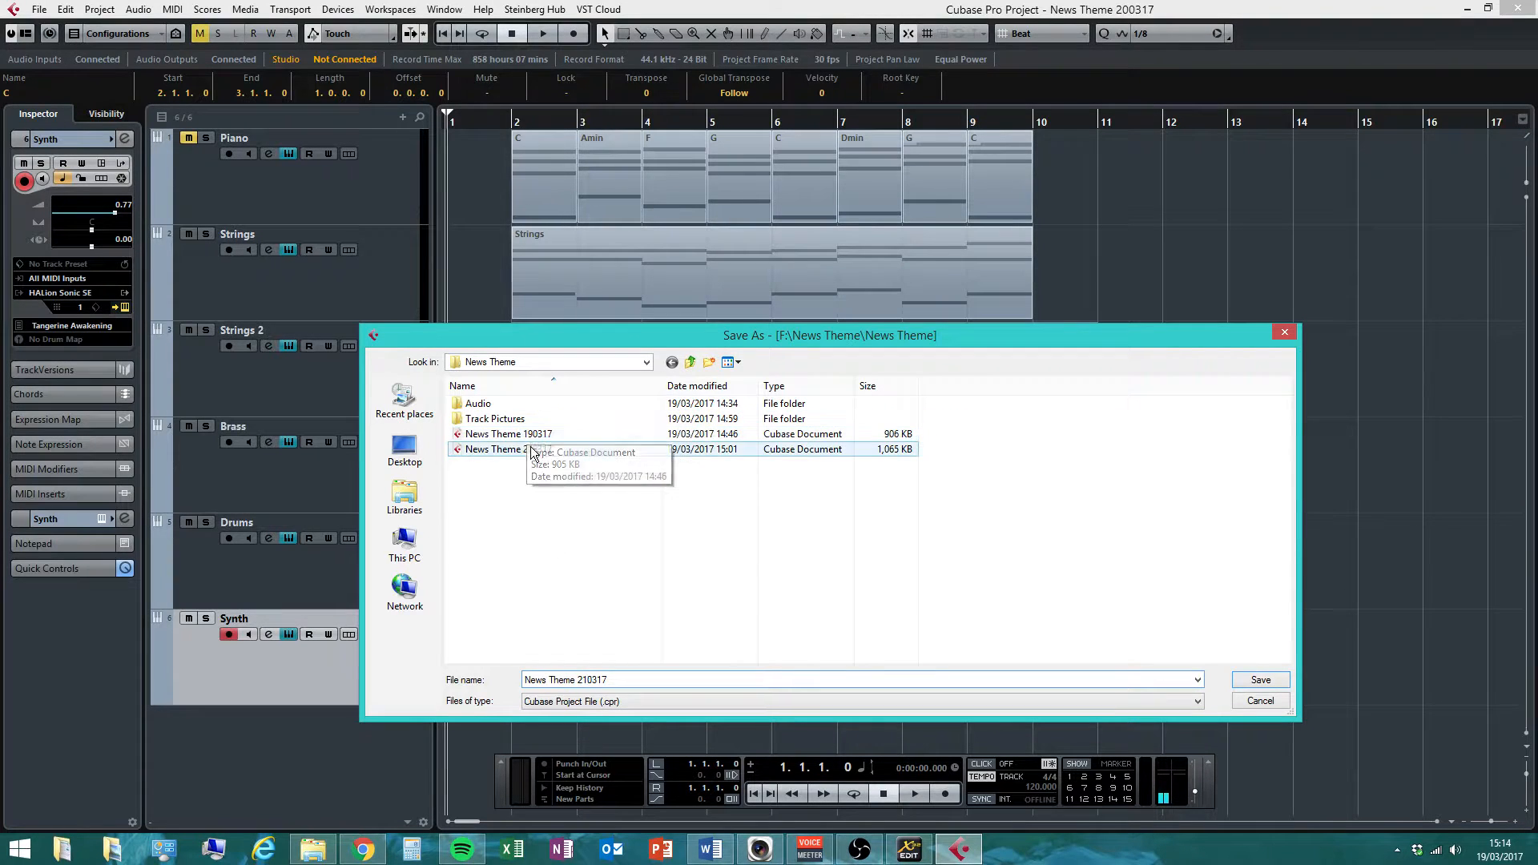
pyautogui.click(1256, 681)
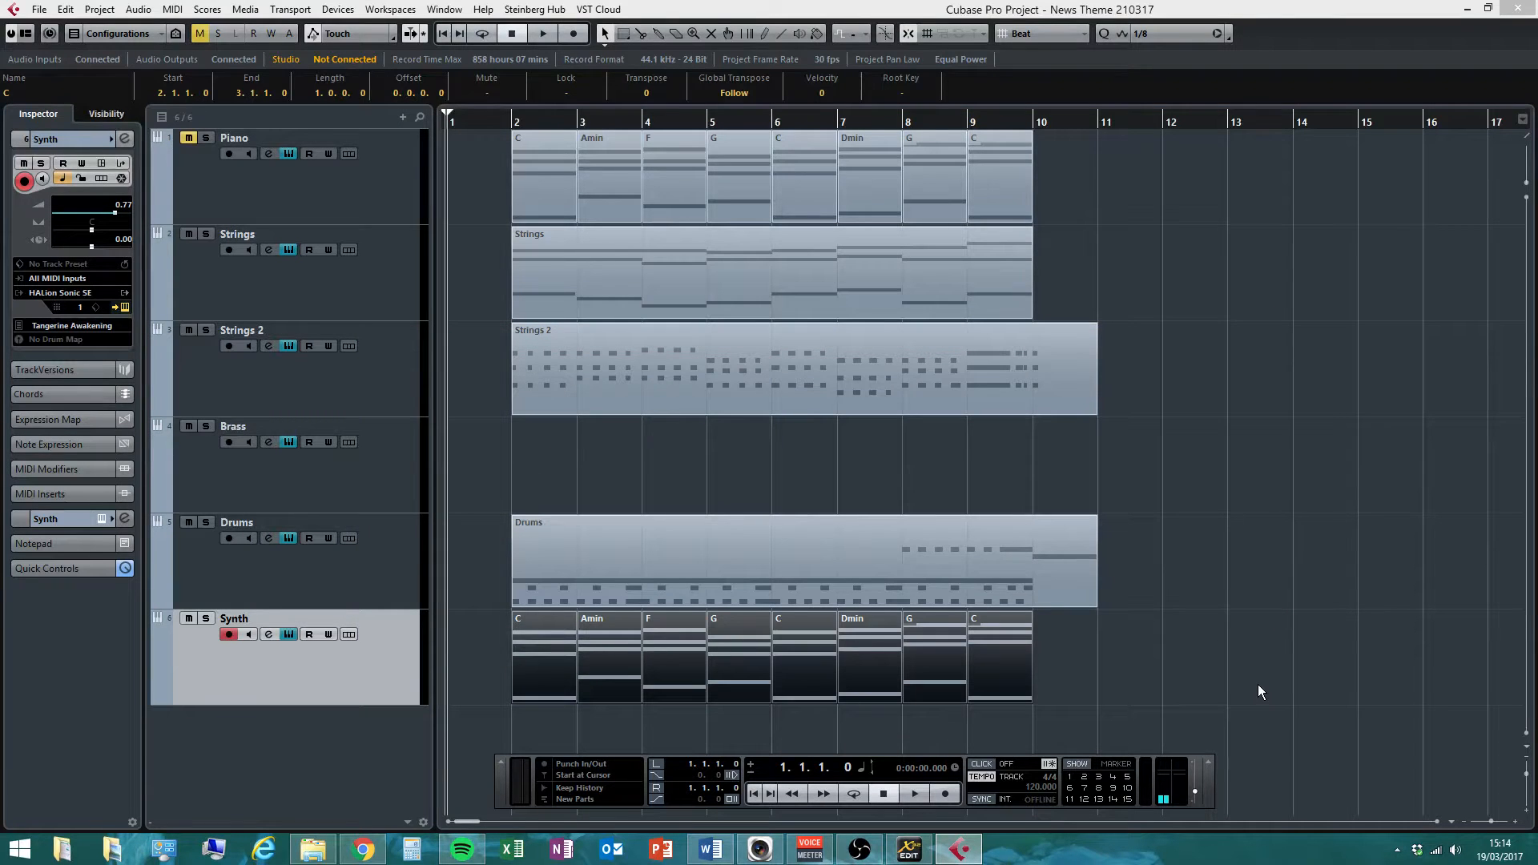
pyautogui.click(1258, 684)
pyautogui.click(318, 490)
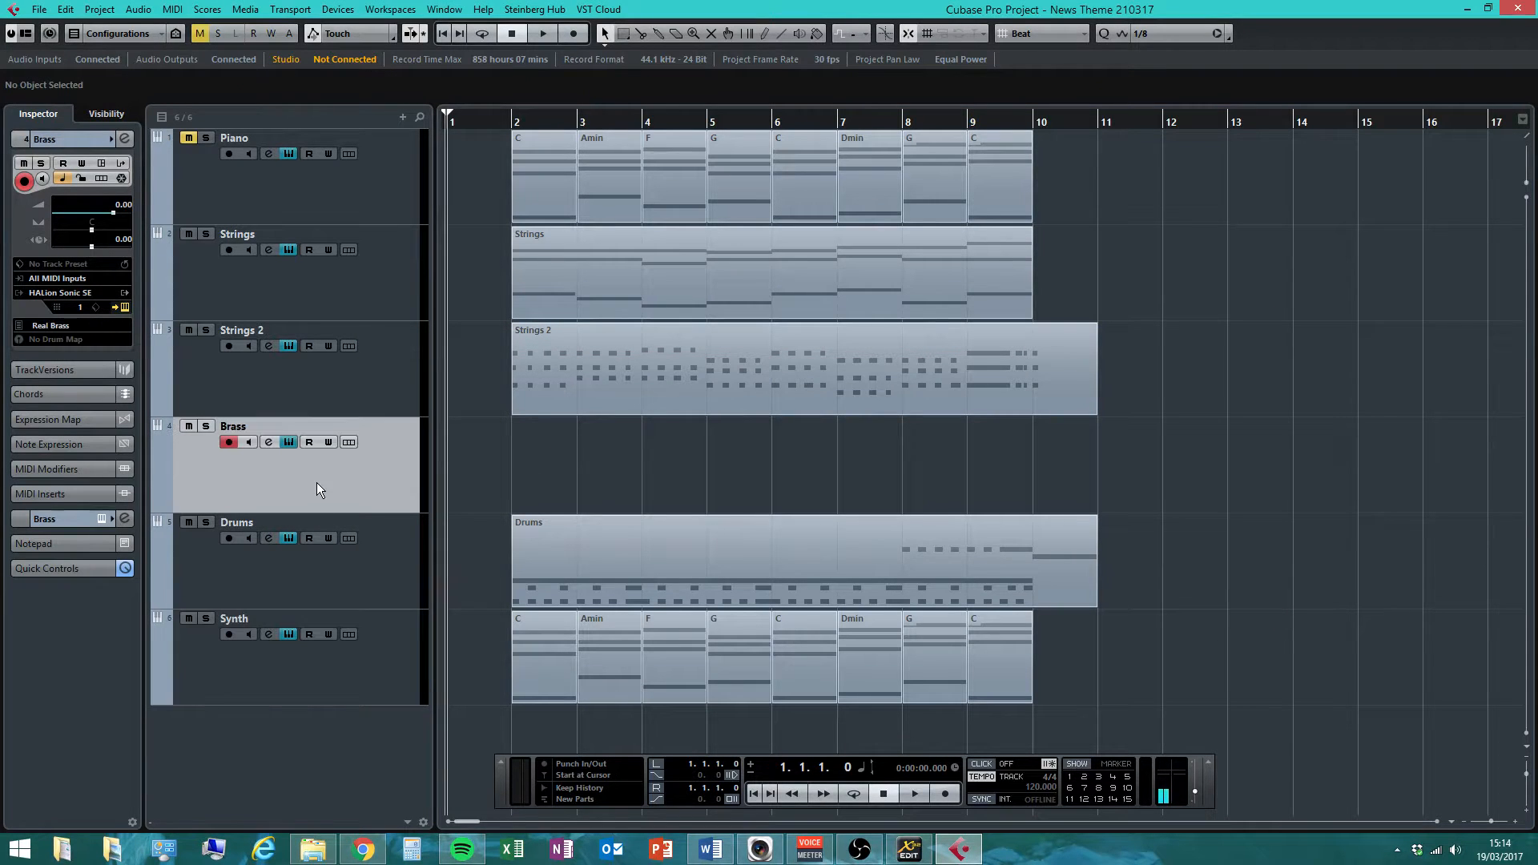